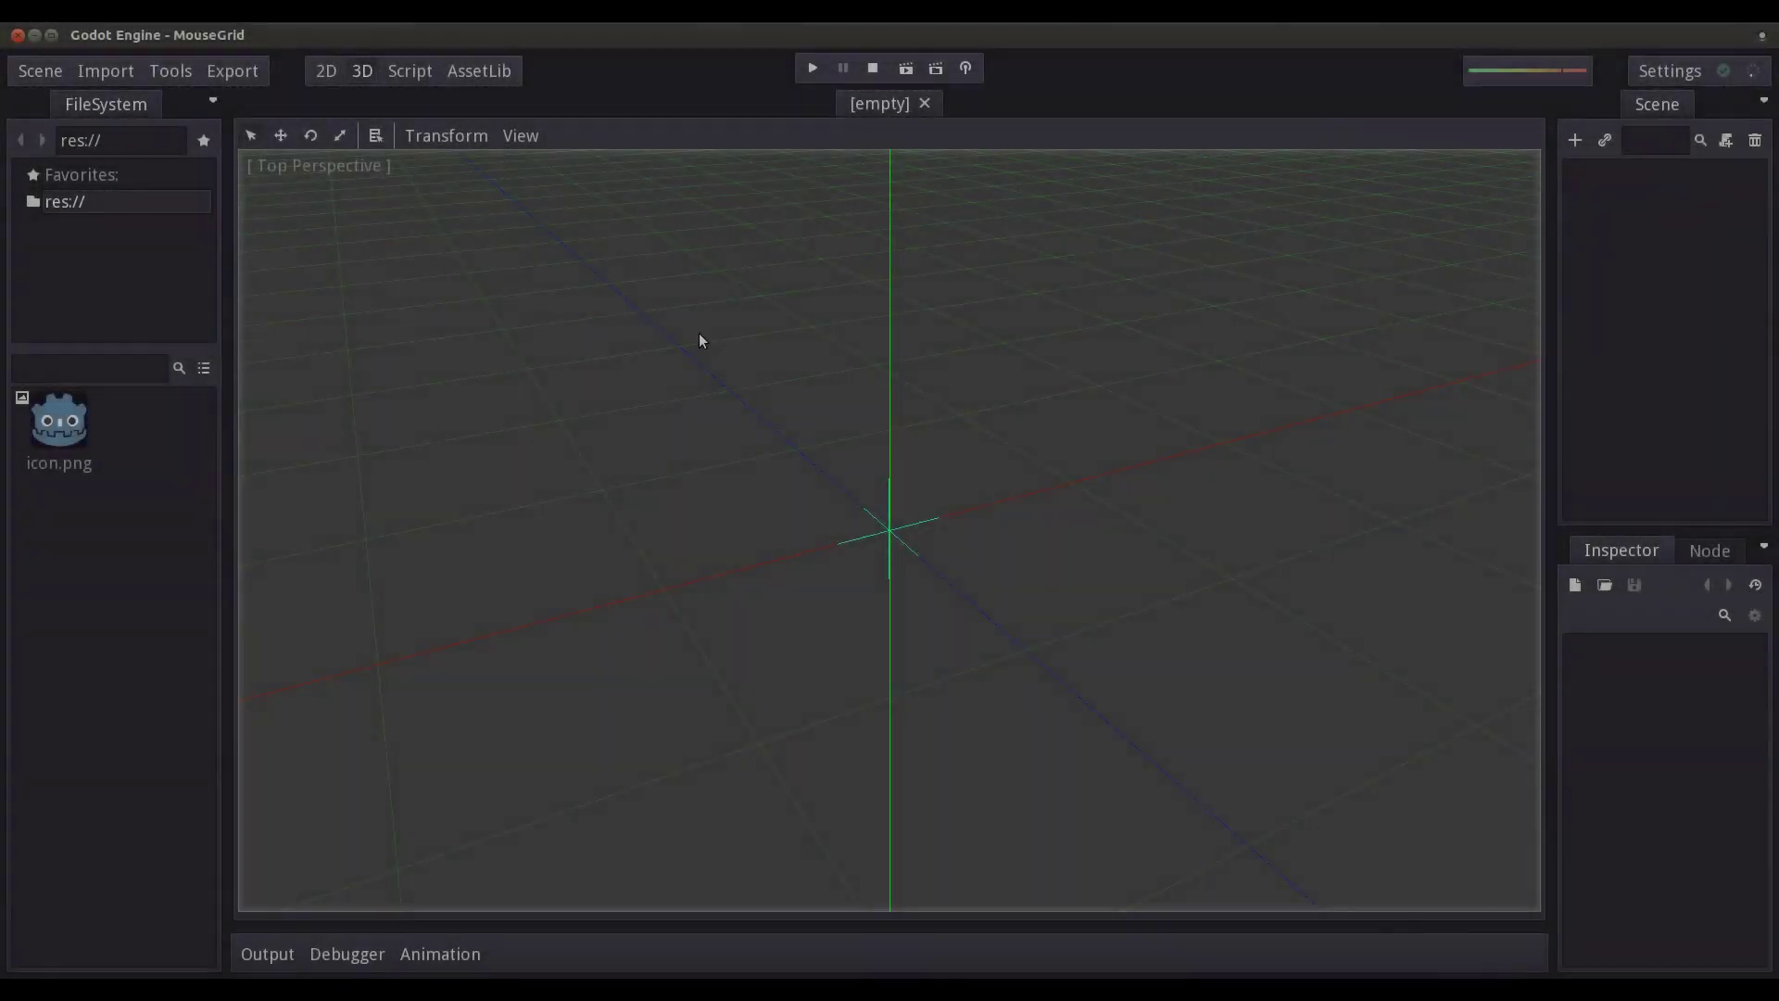
# Switch to the 2D workspace and create a Node2D as the new scene's root node.
pyautogui.scroll(-2, 751, 324)
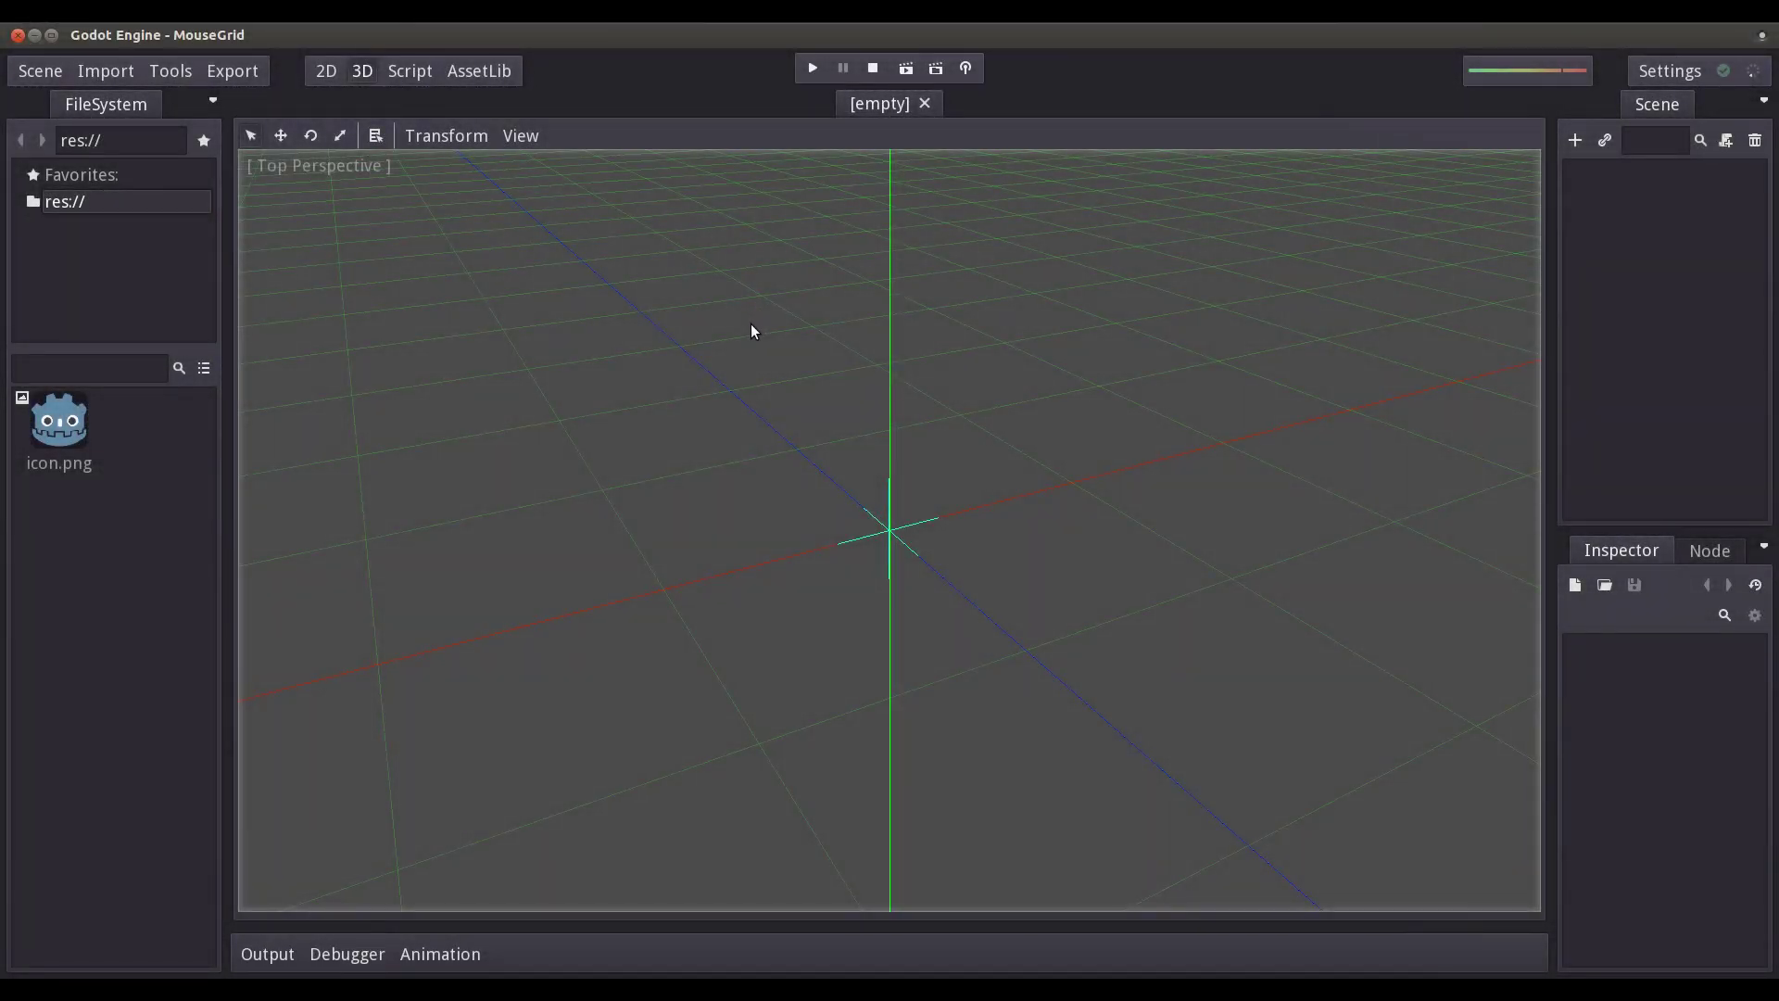
pyautogui.click(324, 73)
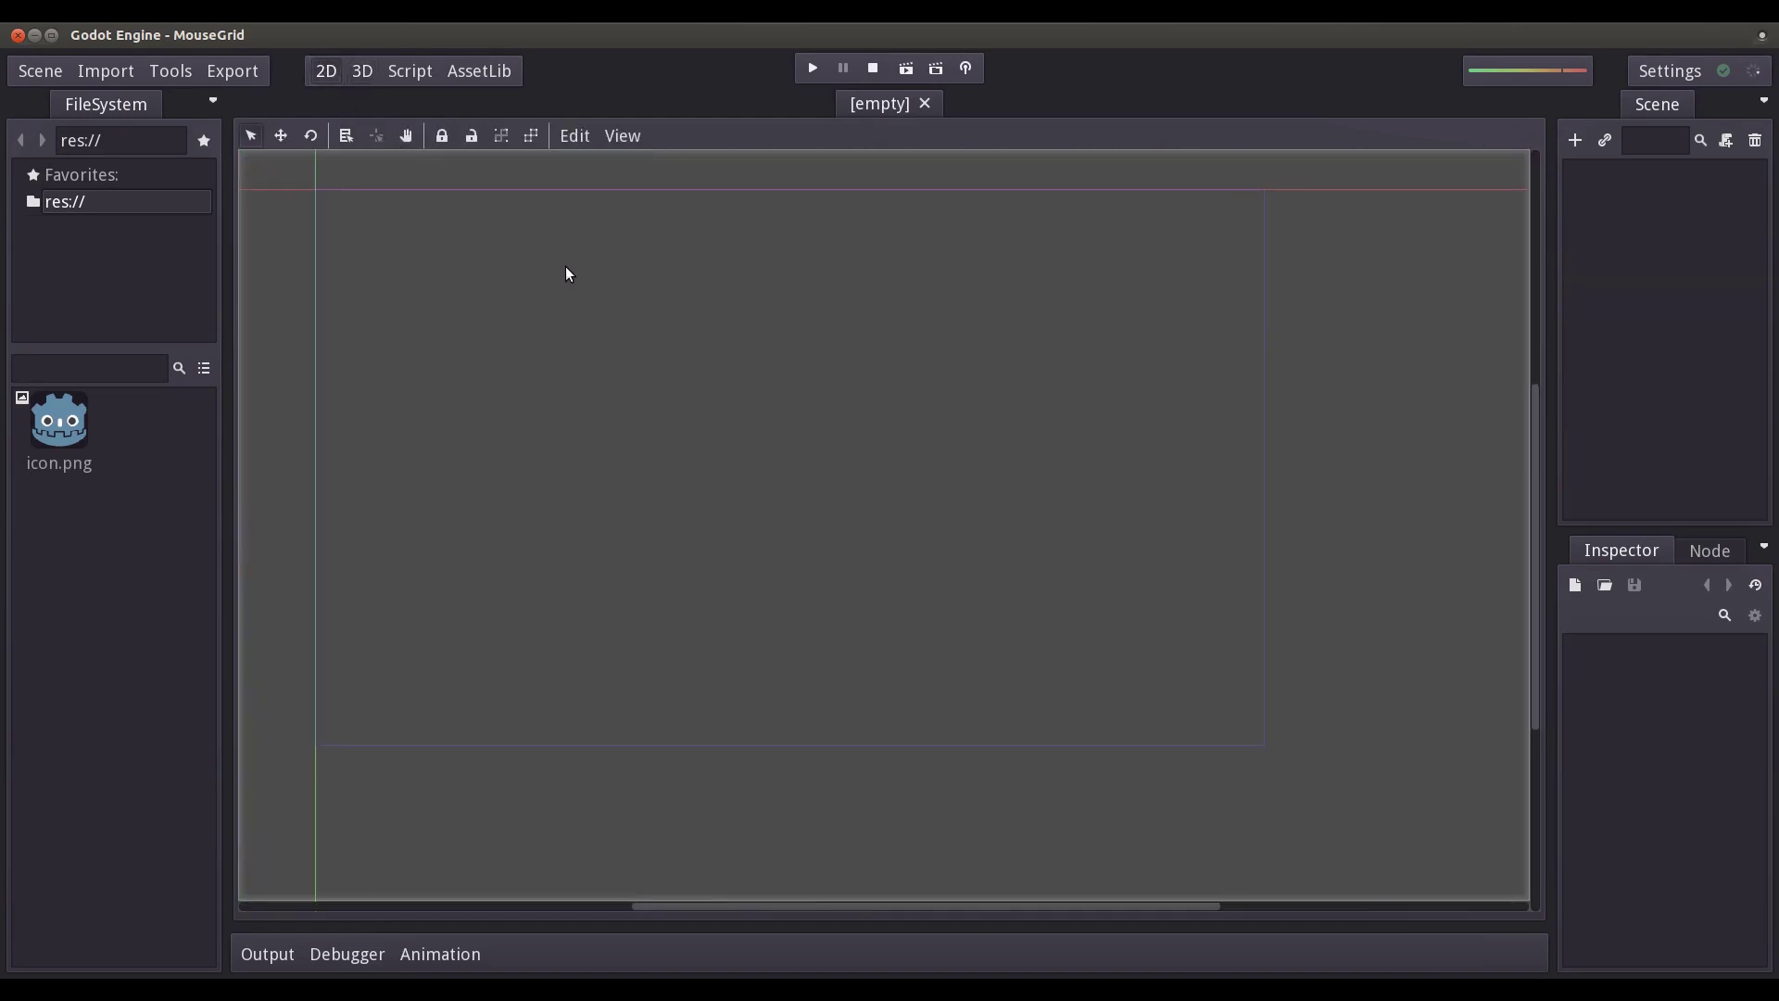
pyautogui.click(1576, 141)
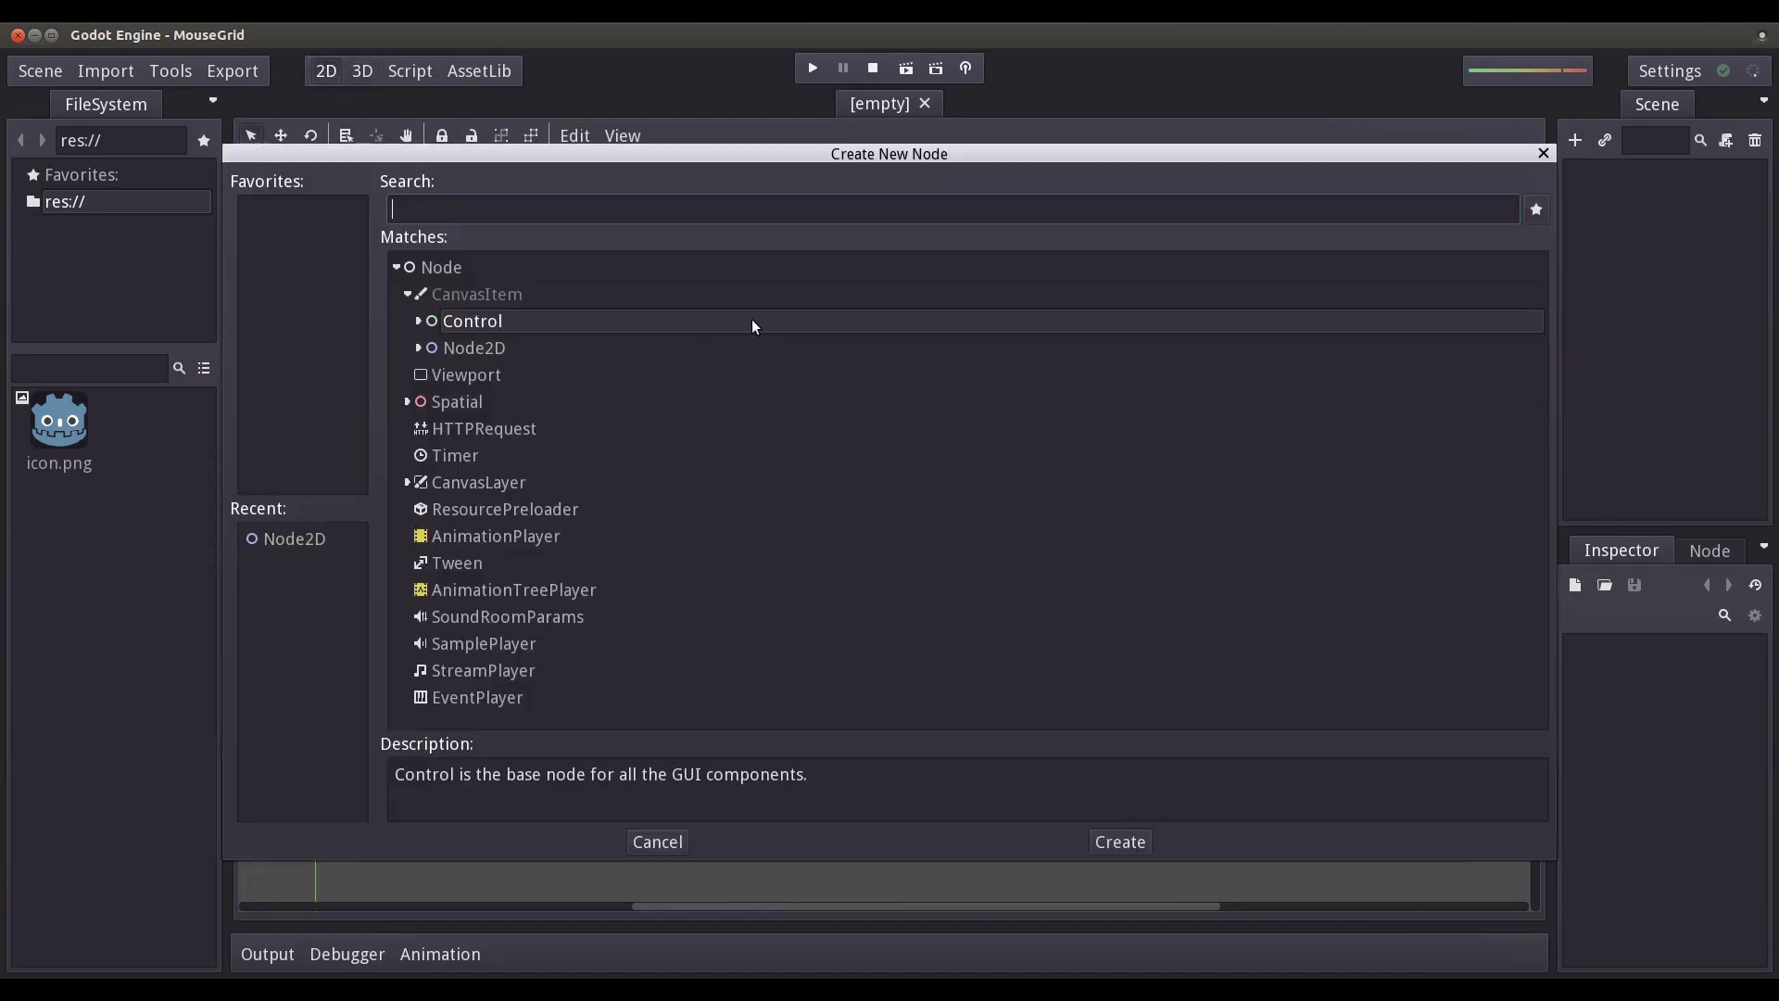
pyautogui.click(584, 355)
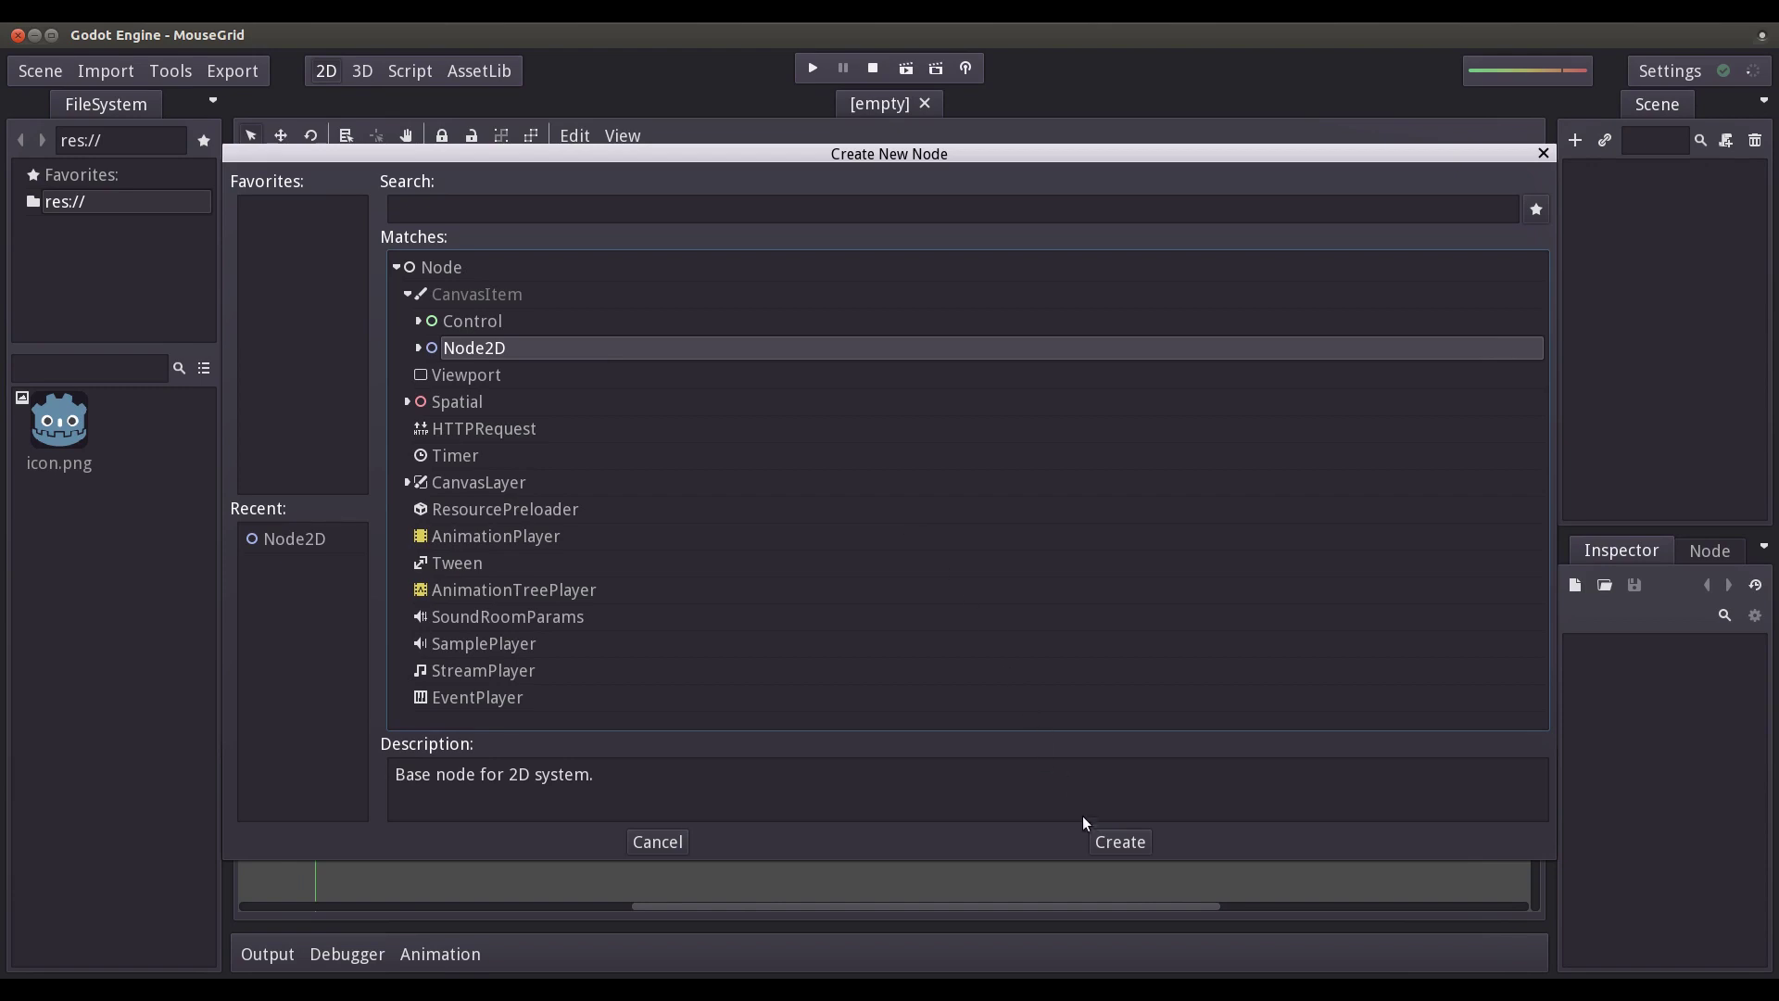
pyautogui.click(1119, 845)
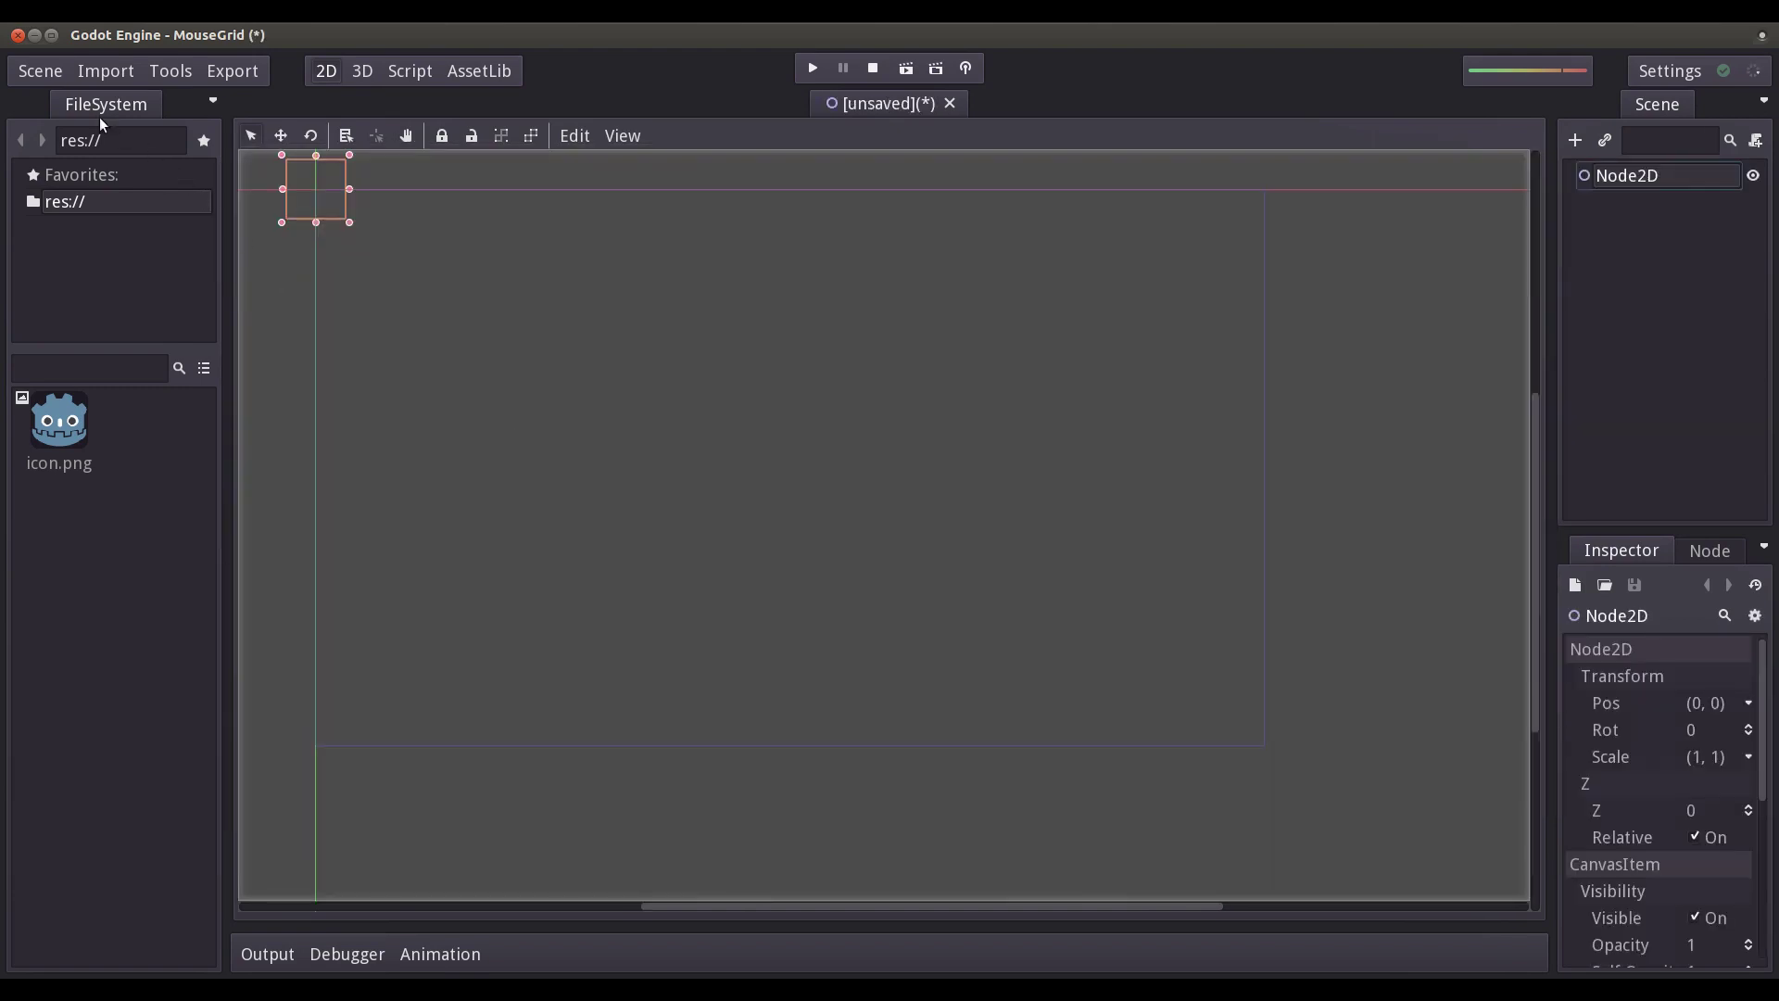
# Save the scene as mouse_grid.tscn using Scene > Save Scene As.
pyautogui.click(47, 74)
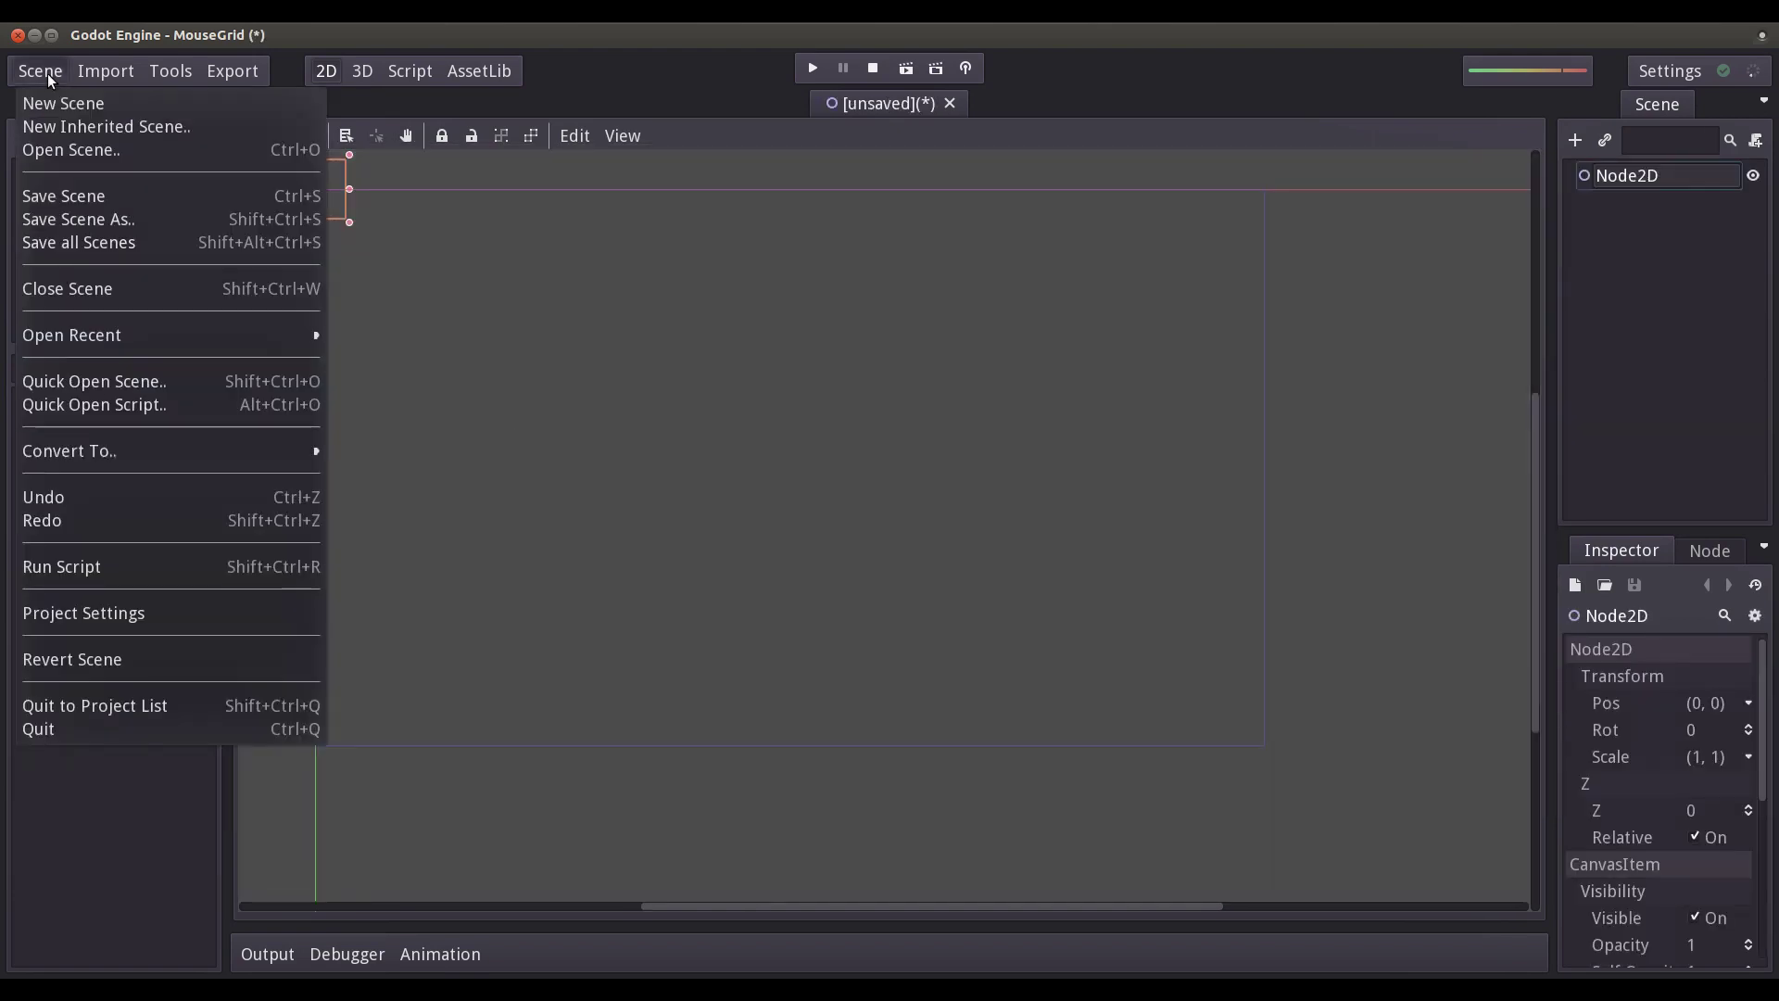
pyautogui.click(128, 221)
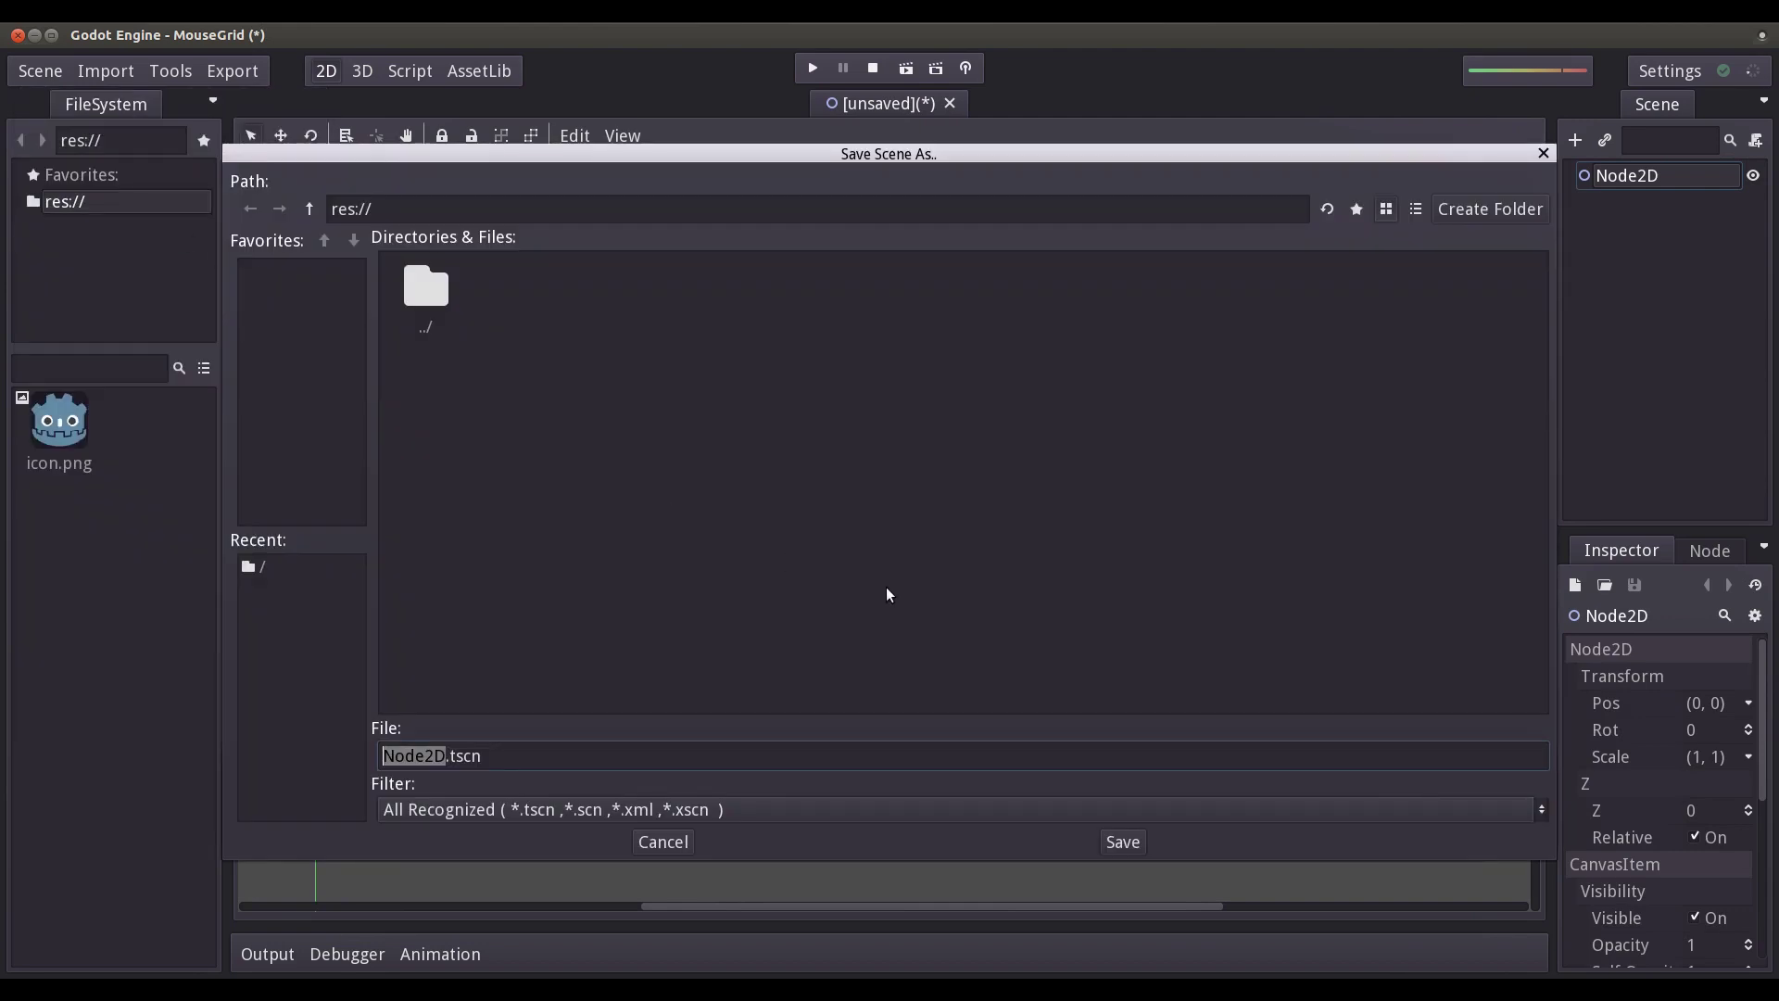
pyautogui.write('mou')
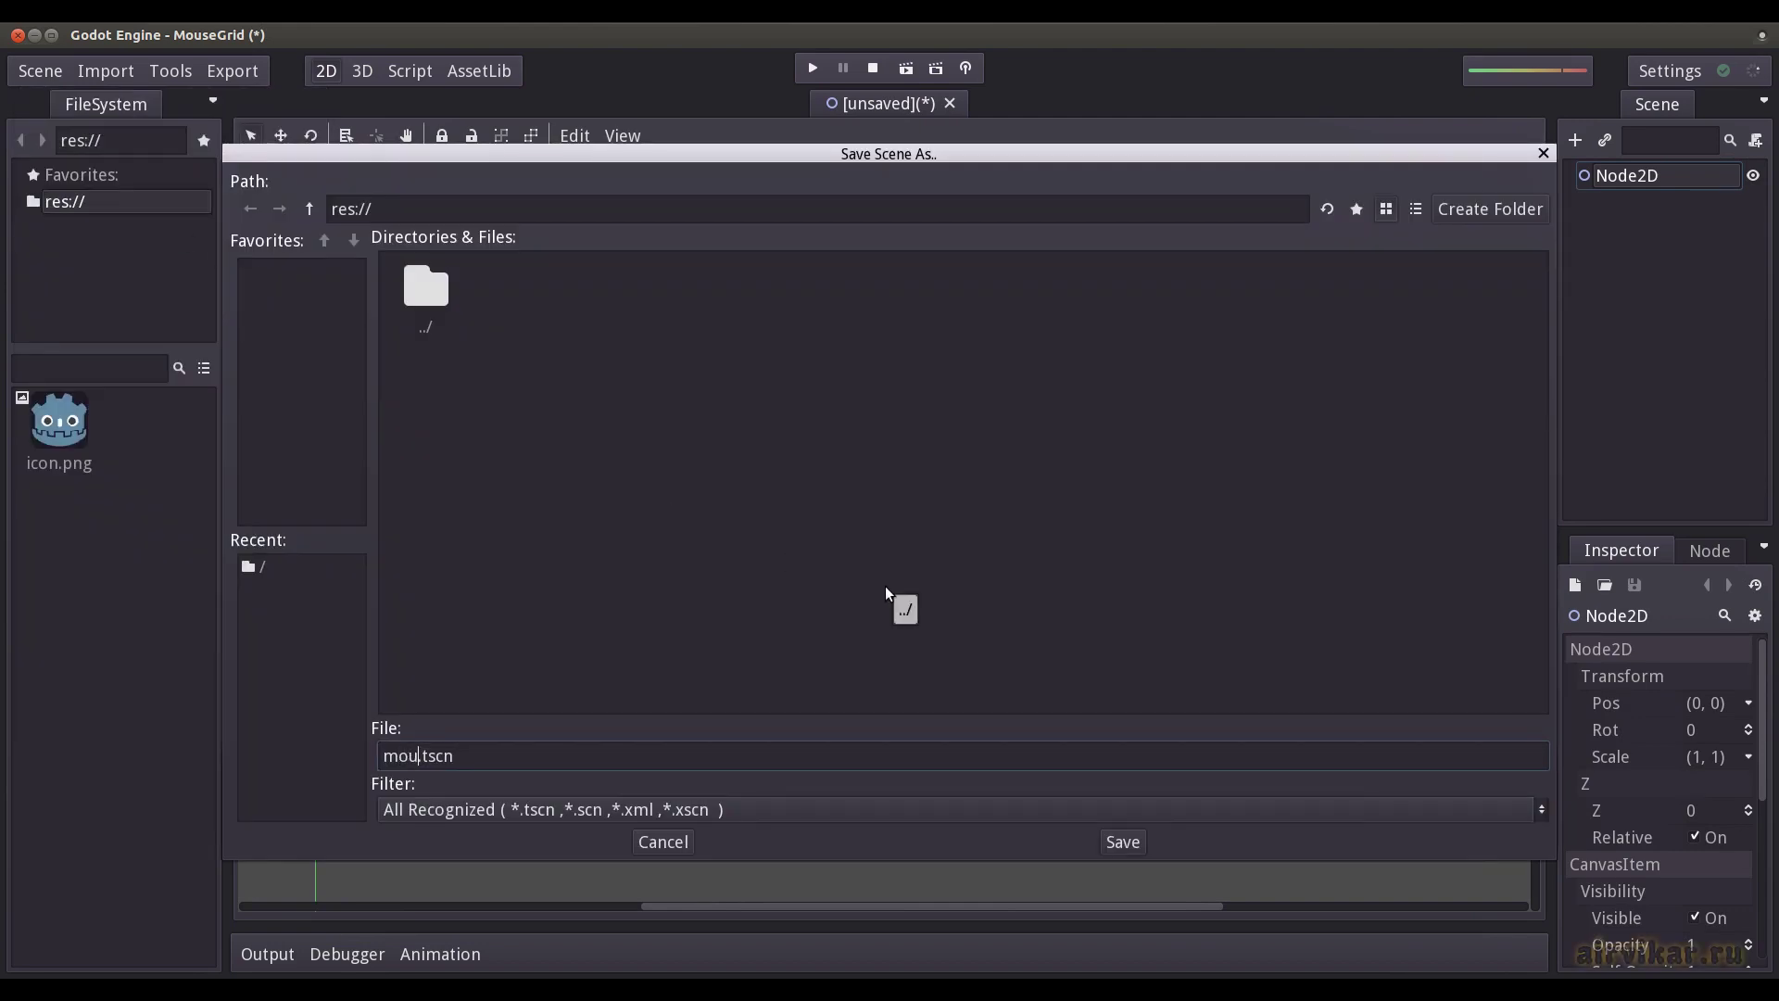
pyautogui.write('se_')
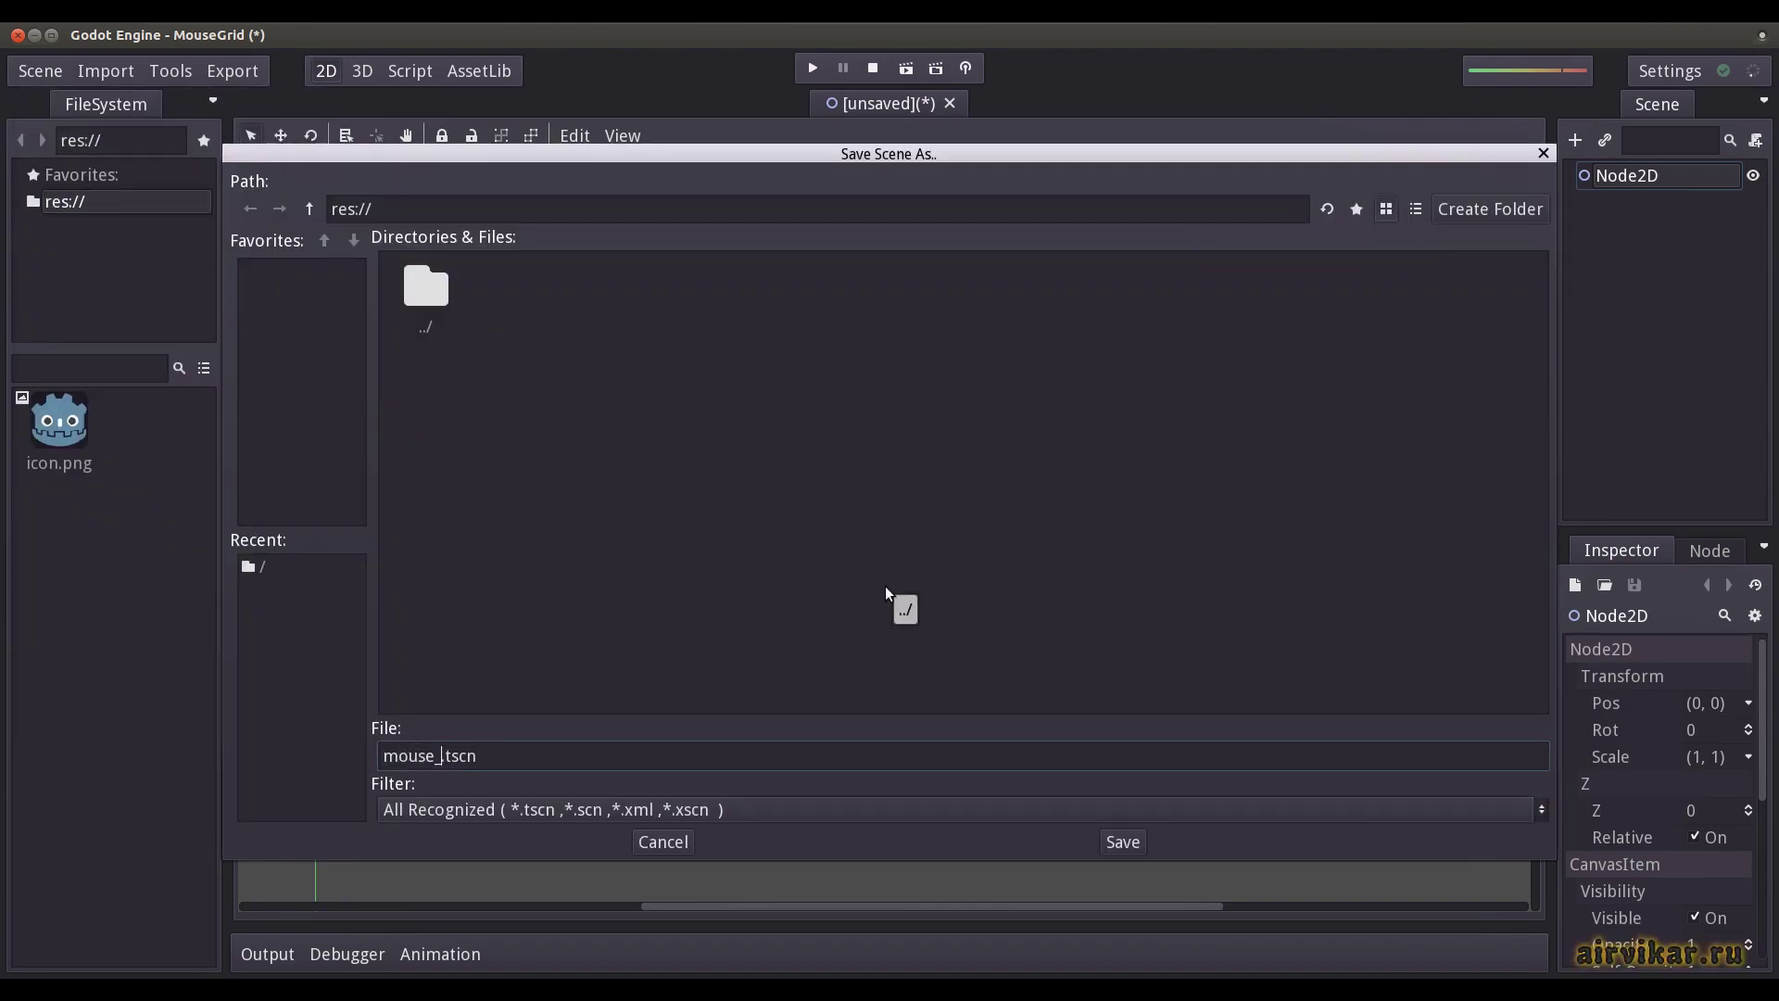
pyautogui.write('grid')
pyautogui.click(1119, 841)
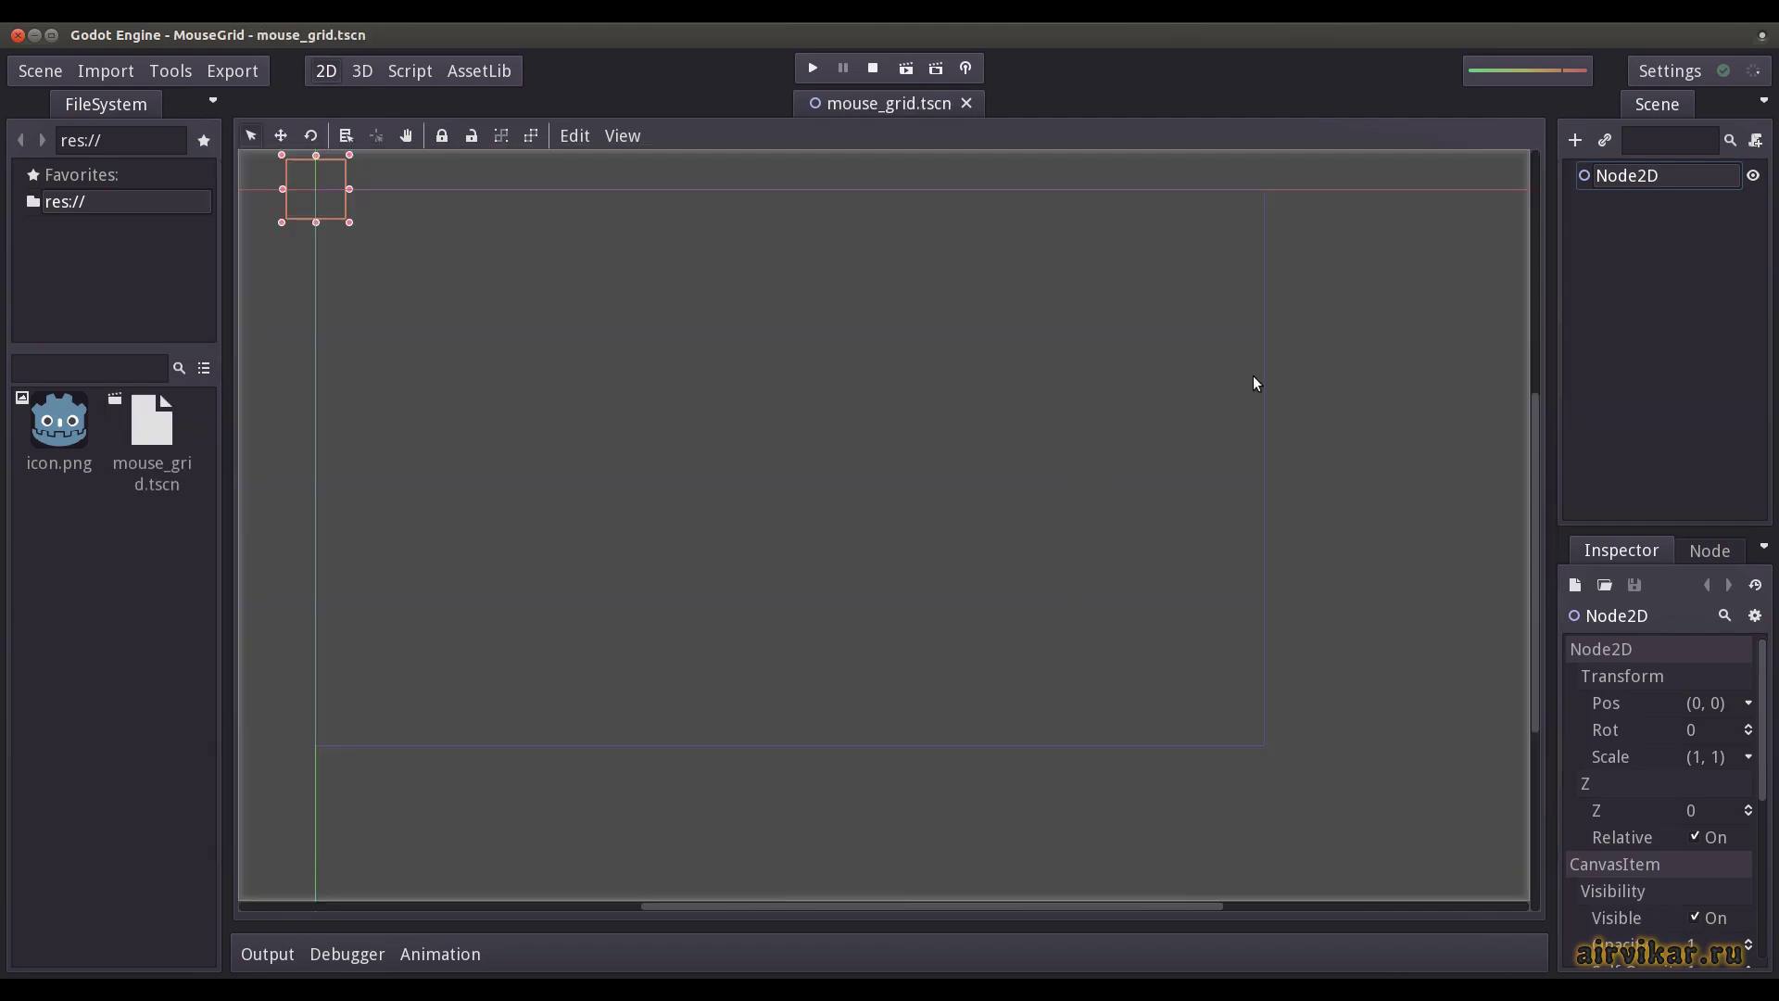
# Attach a new GDScript res://mouse_grid.gd to the Node2D and select its template code.
pyautogui.click(1621, 176)
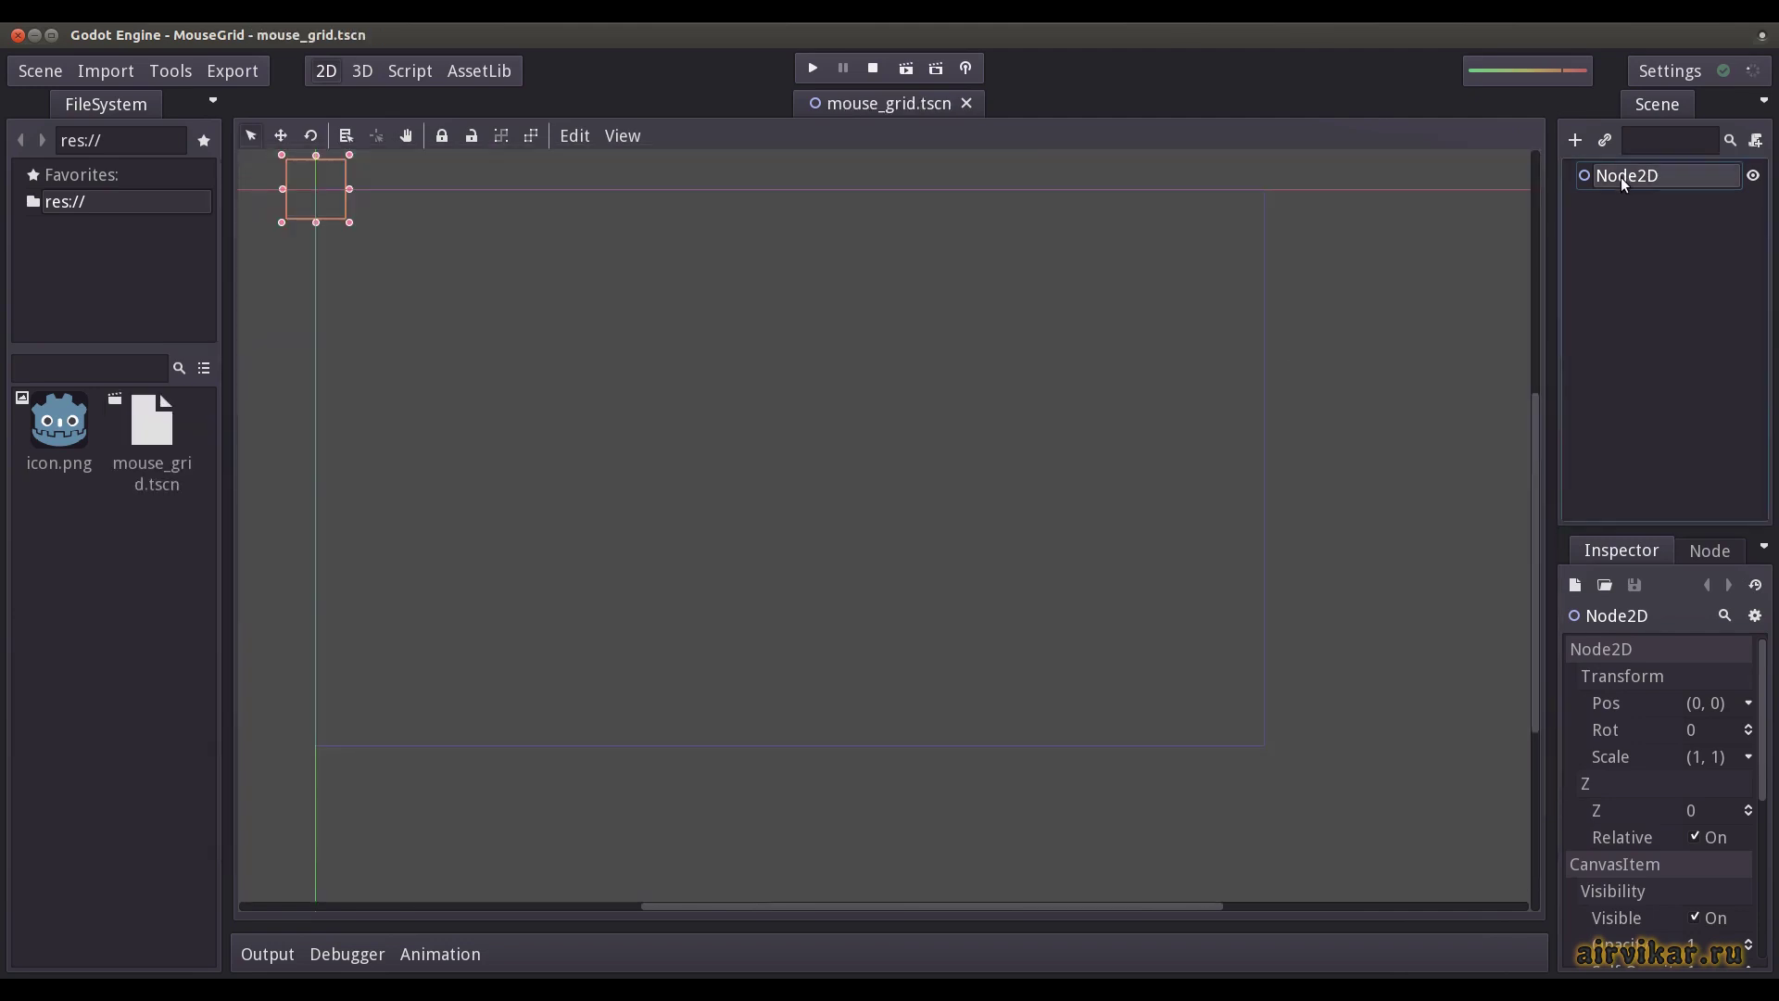
pyautogui.rightClick(1621, 176)
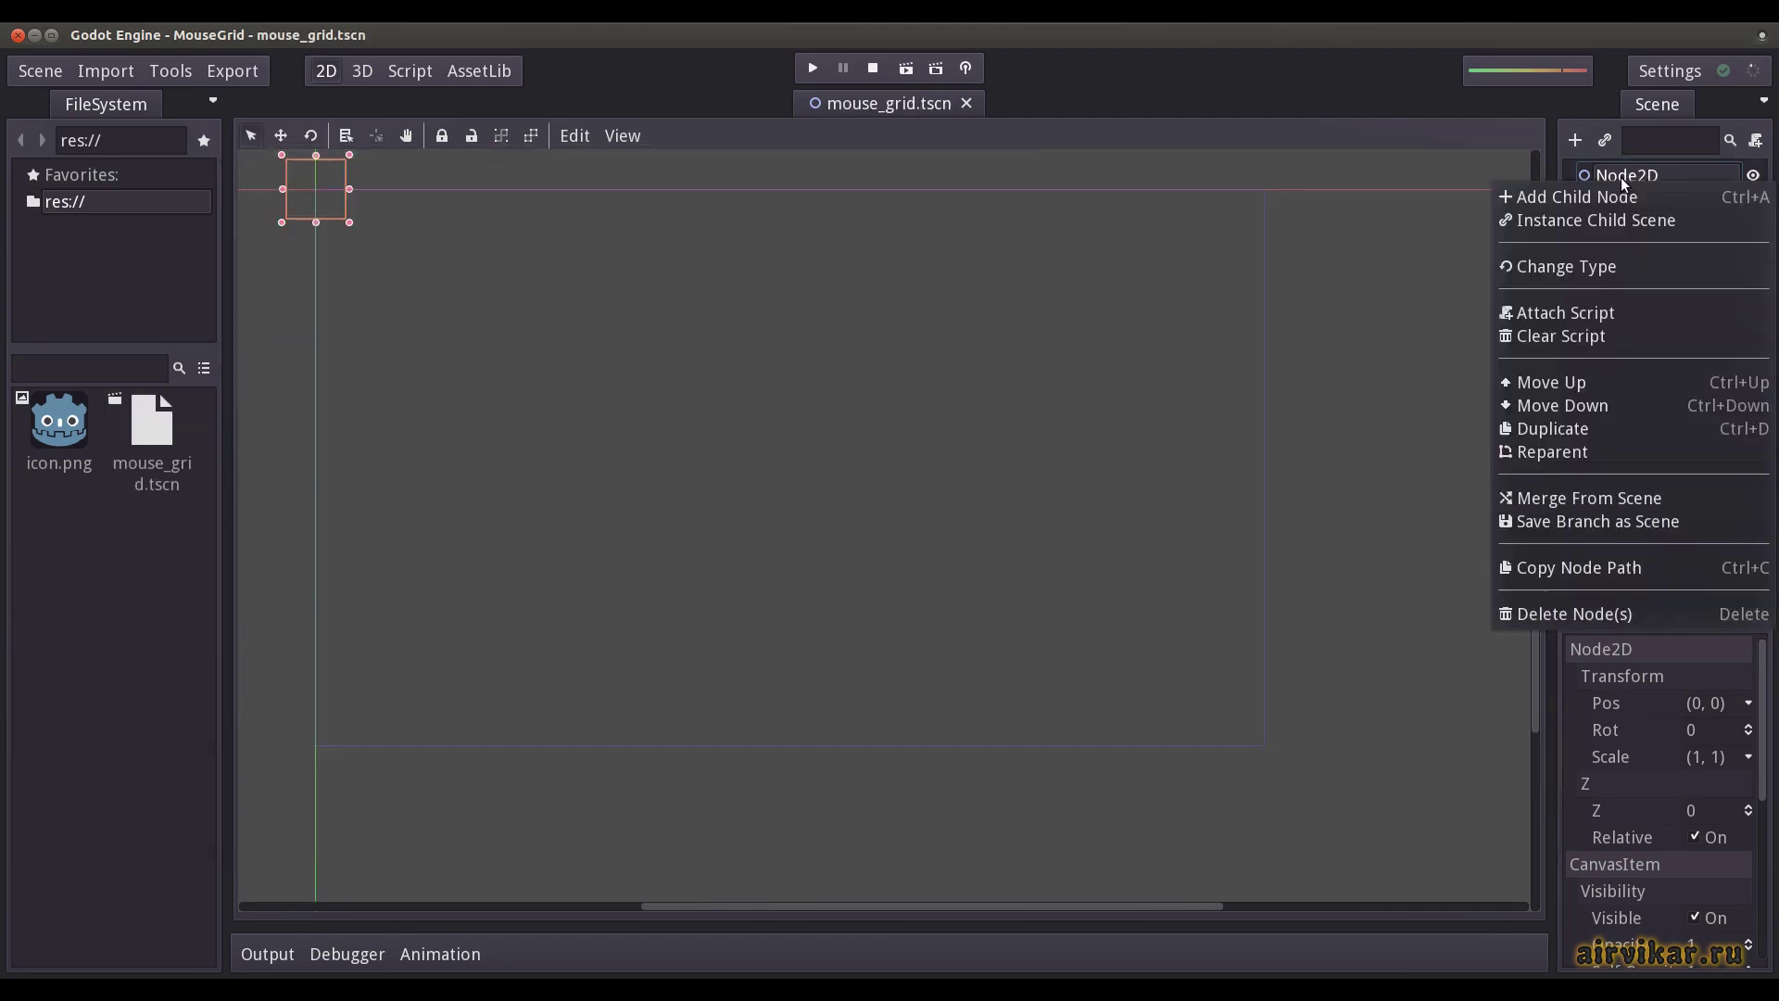
pyautogui.click(1606, 316)
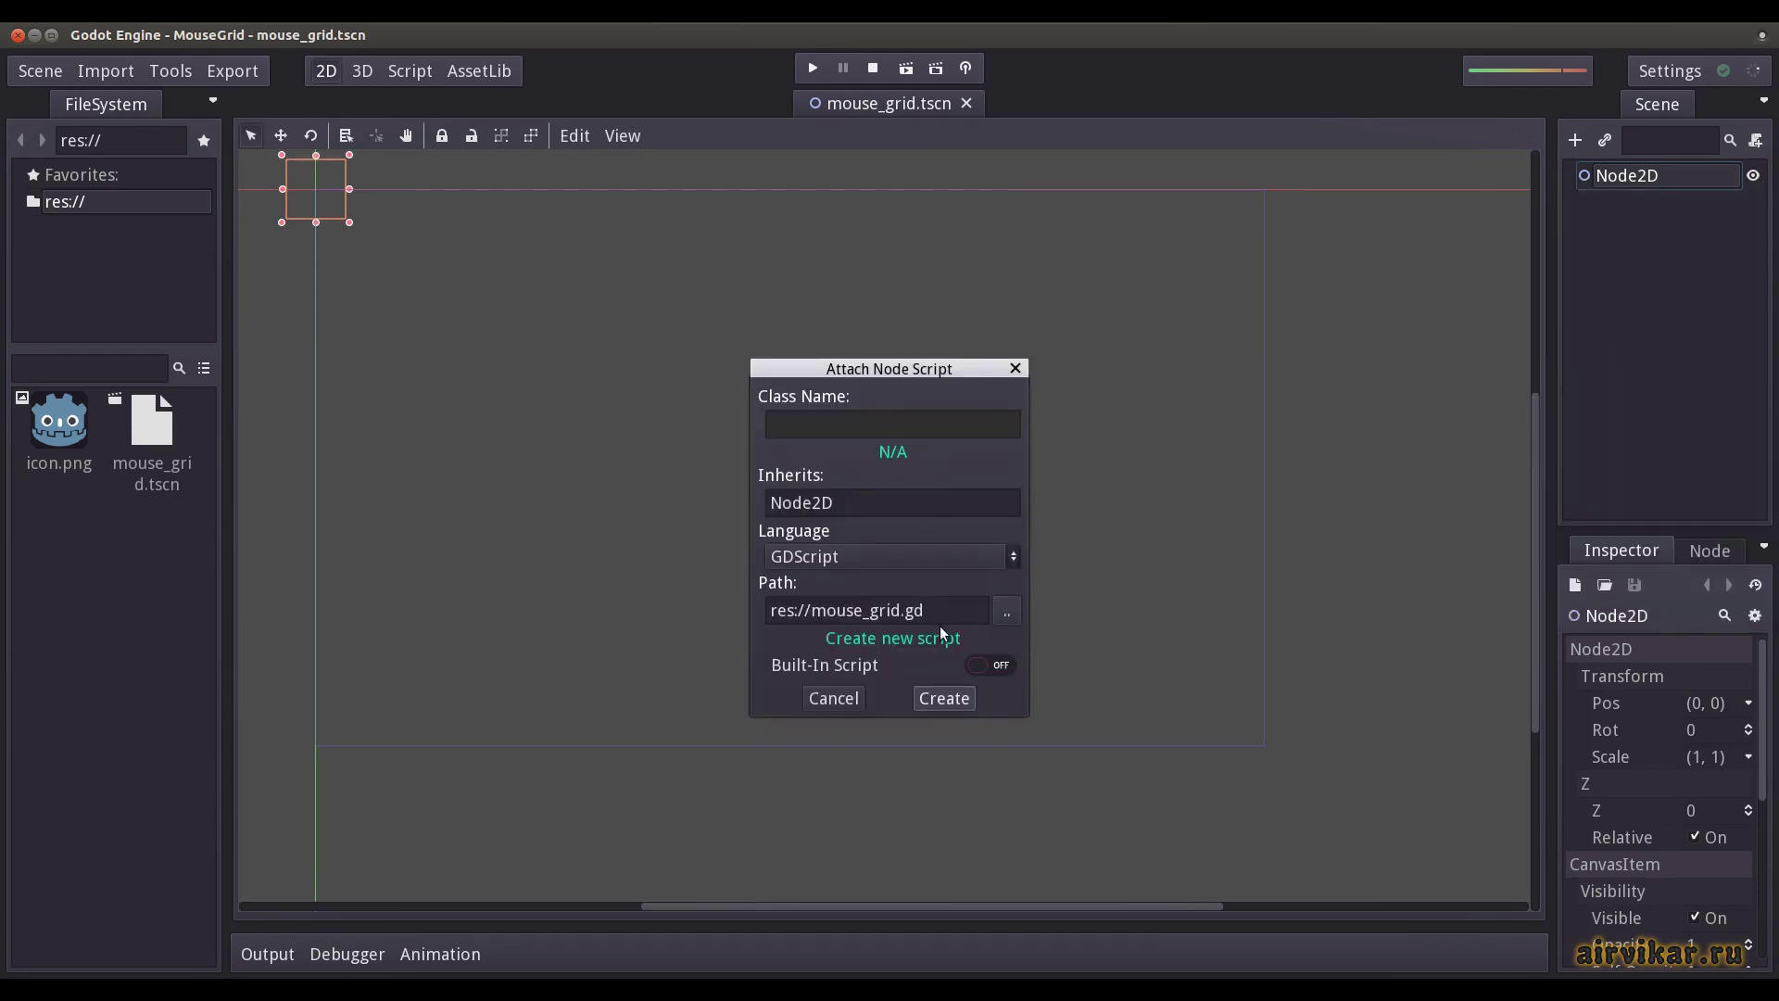
pyautogui.click(952, 702)
pyautogui.click(952, 702)
pyautogui.moveTo(514, 451); pyautogui.dragTo(420, 152)
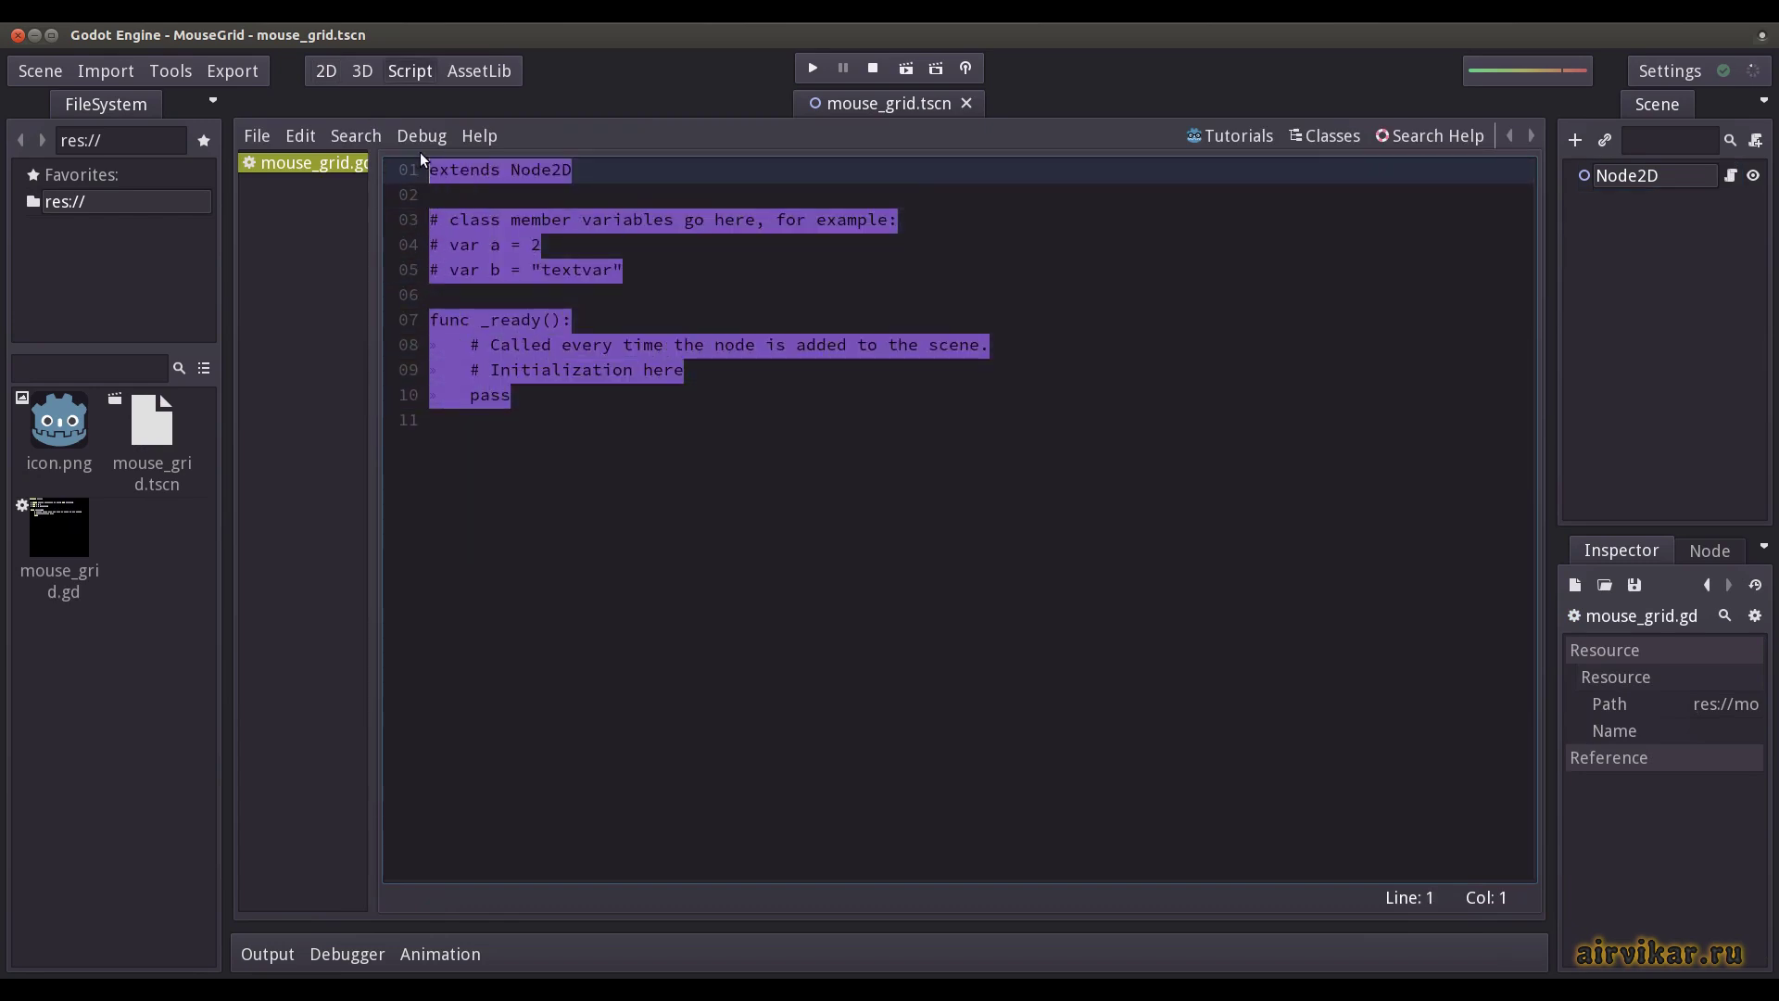
# Replace the template with 'extends Node2D' and declare grid_size, cell_size = 48 and coord = Vector2(0,0).
pyautogui.press('Delete')
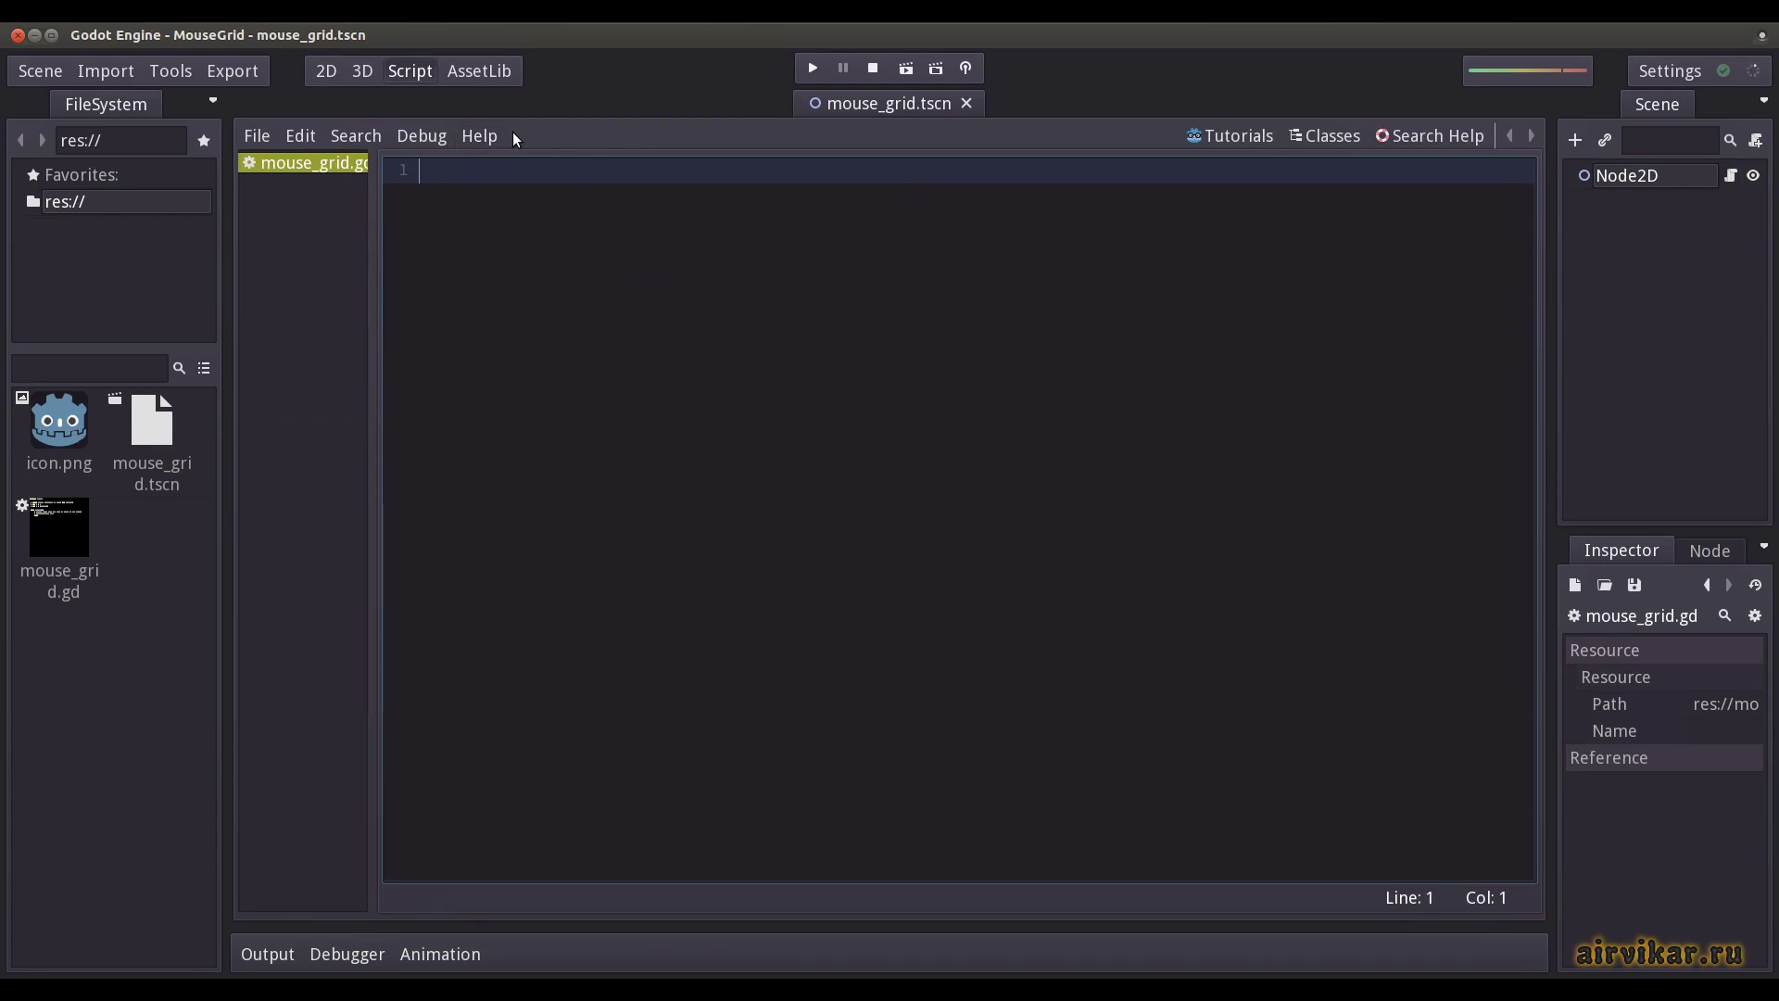
pyautogui.write('extends Node2D')
pyautogui.press('Return')
pyautogui.press('Return')
pyautogui.write('onready var gr')
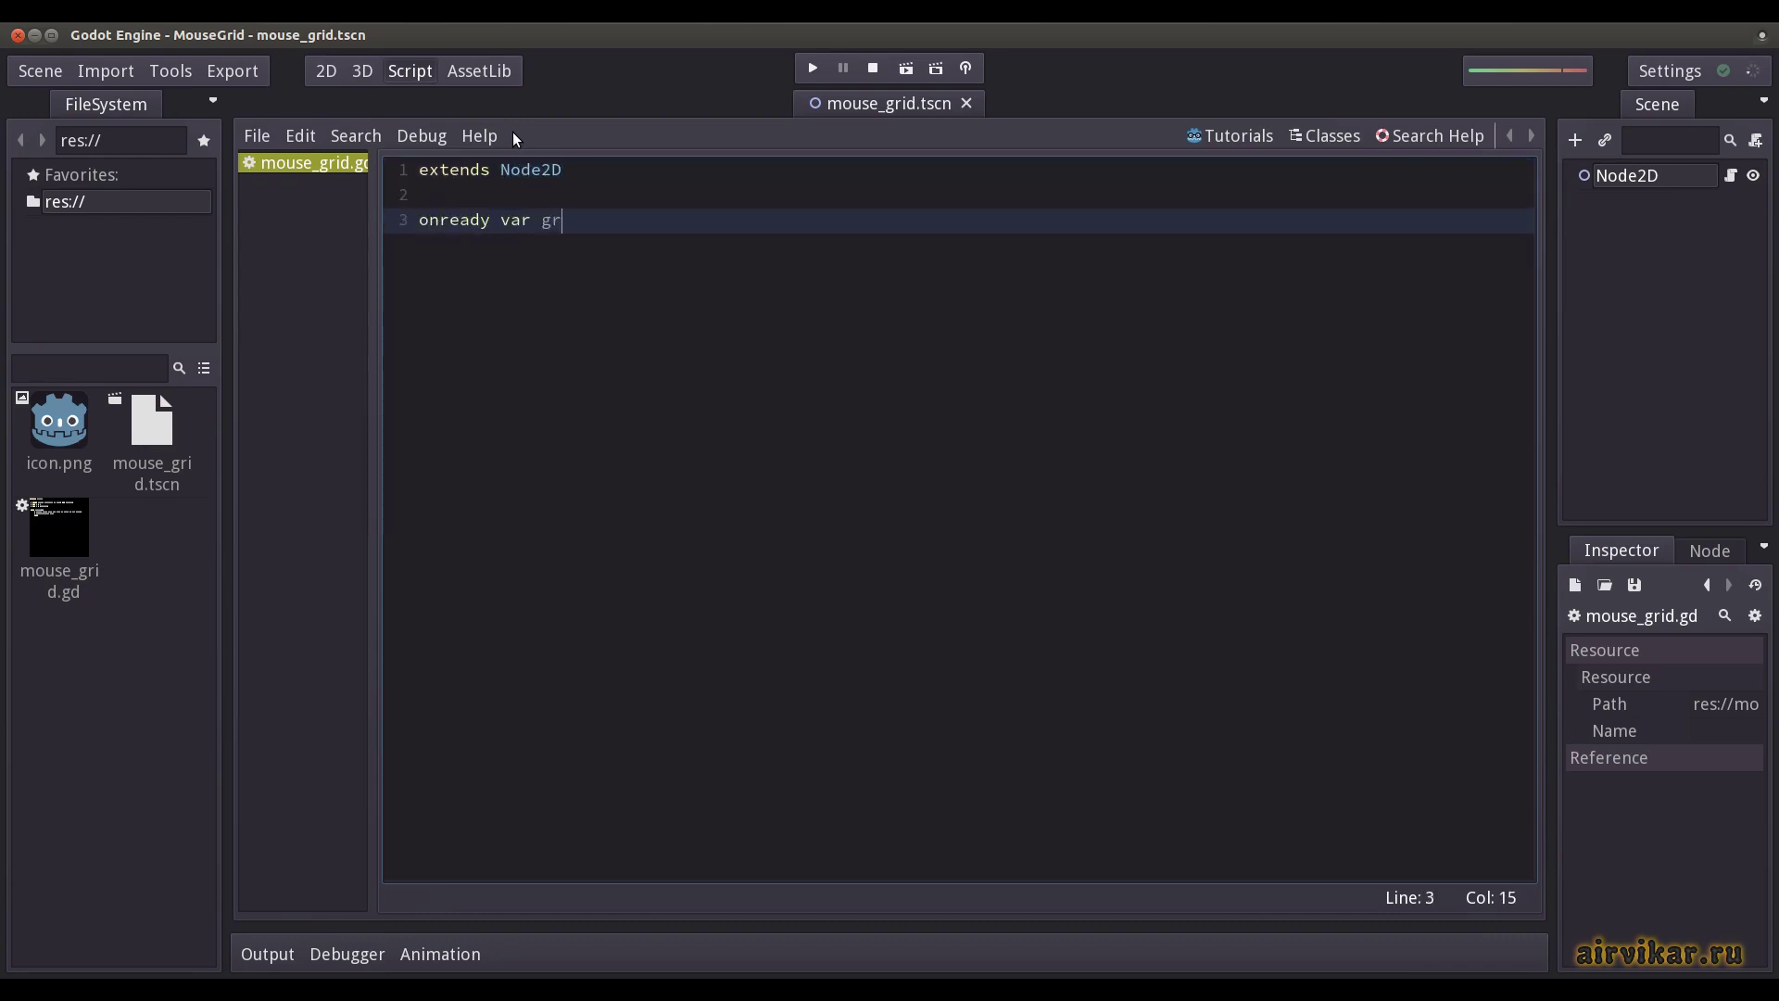
pyautogui.write('id_size = Vector')
pyautogui.write('2(get_viewport_r')
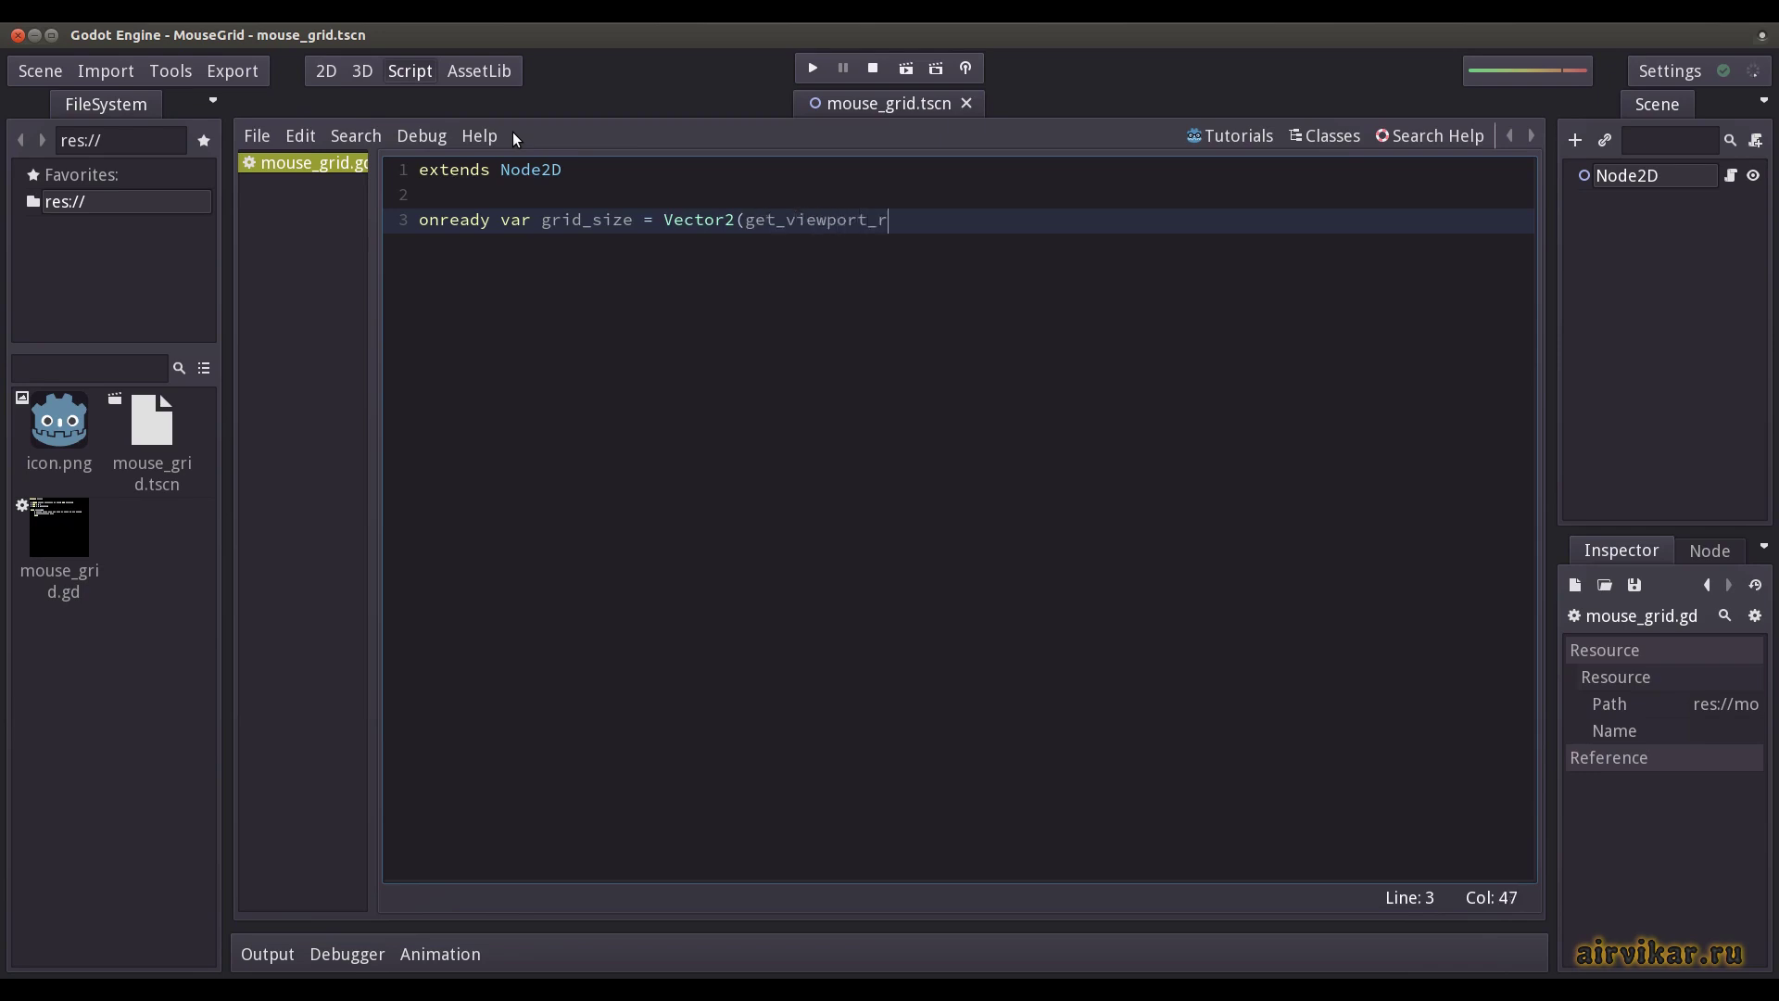
pyautogui.write('ect().size.x,get')
pyautogui.write('_viewport_rect')
pyautogui.write('().size.y)')
pyautogui.press('Return')
pyautogui.write('var c')
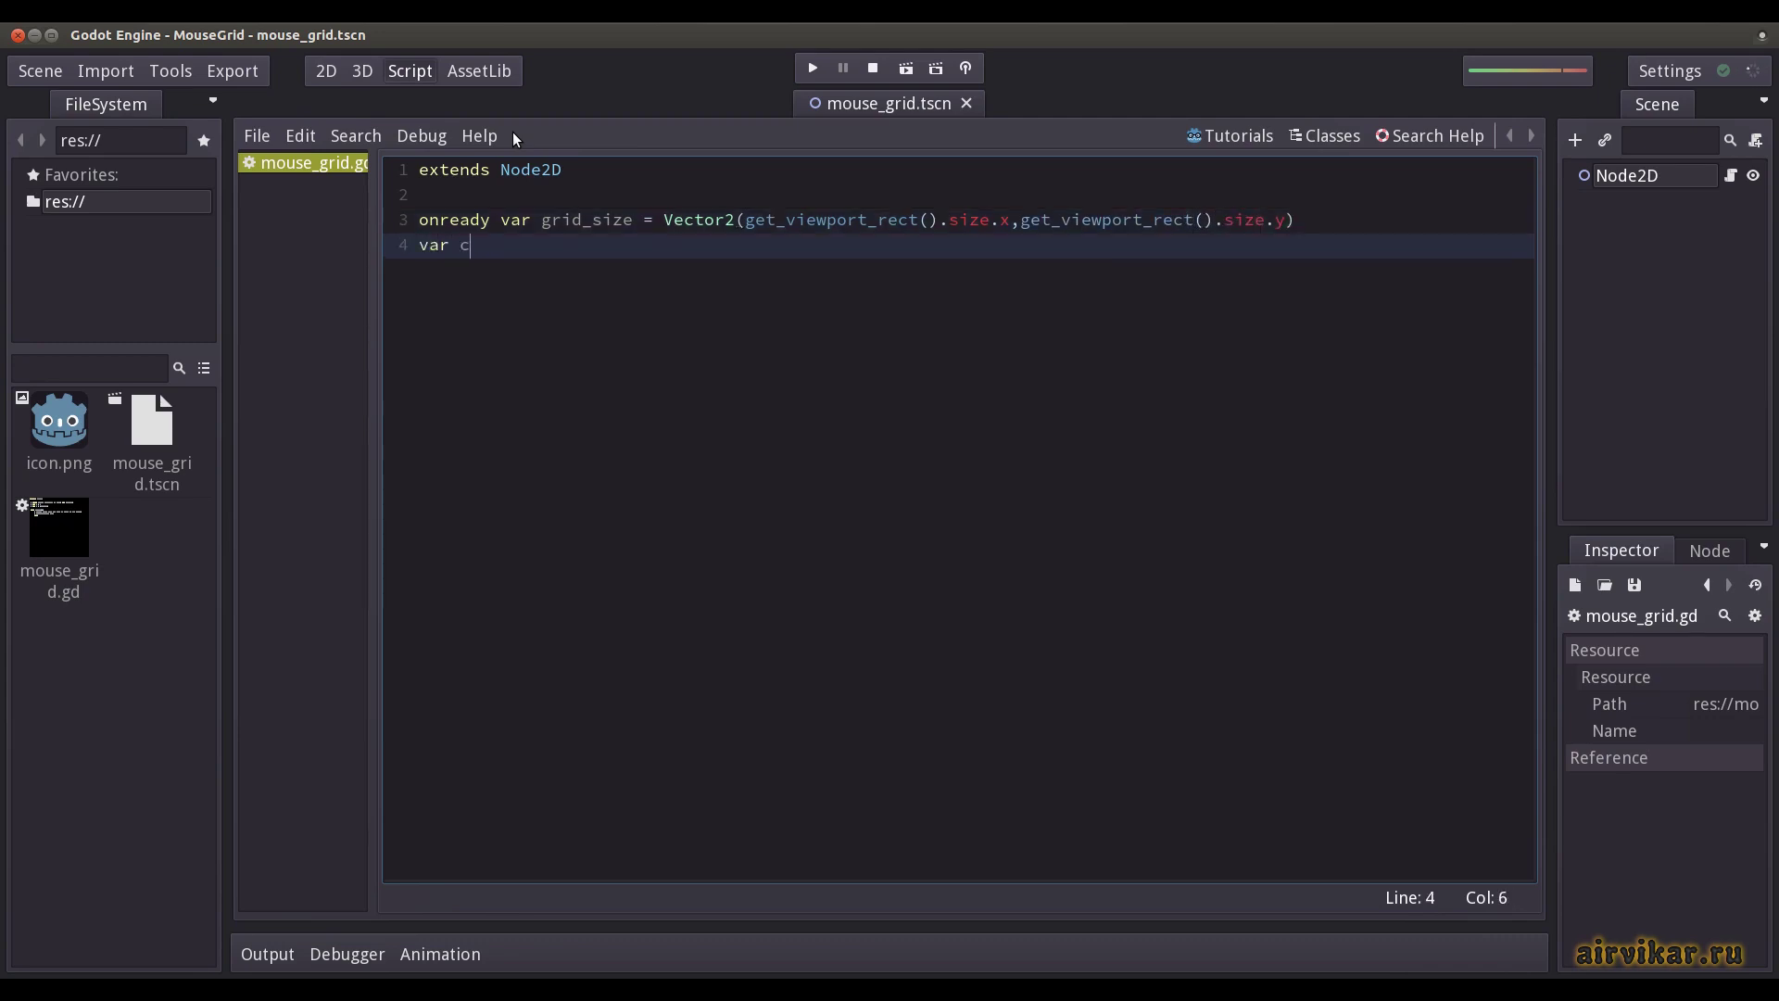
pyautogui.write('ell_size = 48')
pyautogui.press('Return')
pyautogui.write('va')
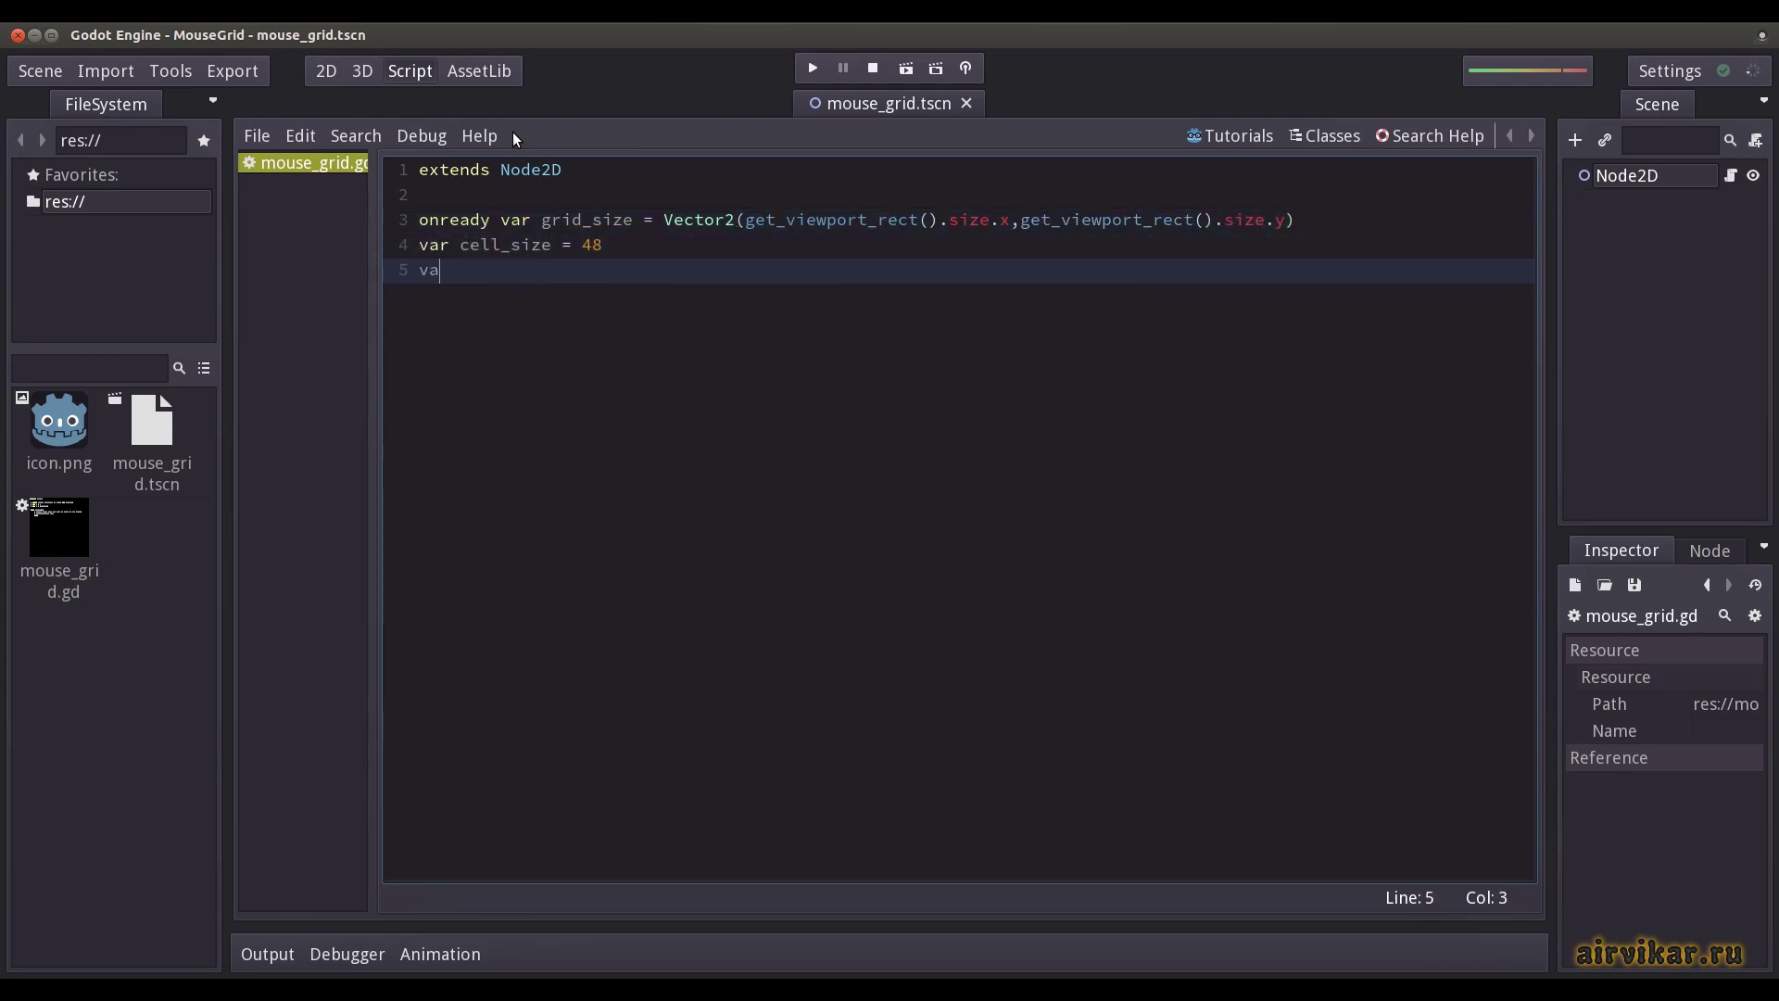
pyautogui.write('r coord = Vecto')
pyautogui.write('r2(0,0)')
# Add func _ready() calling set_process_input(true), then begin func _input(event).
pyautogui.press('Return')
pyautogui.press('Return')
pyautogui.write('func _r')
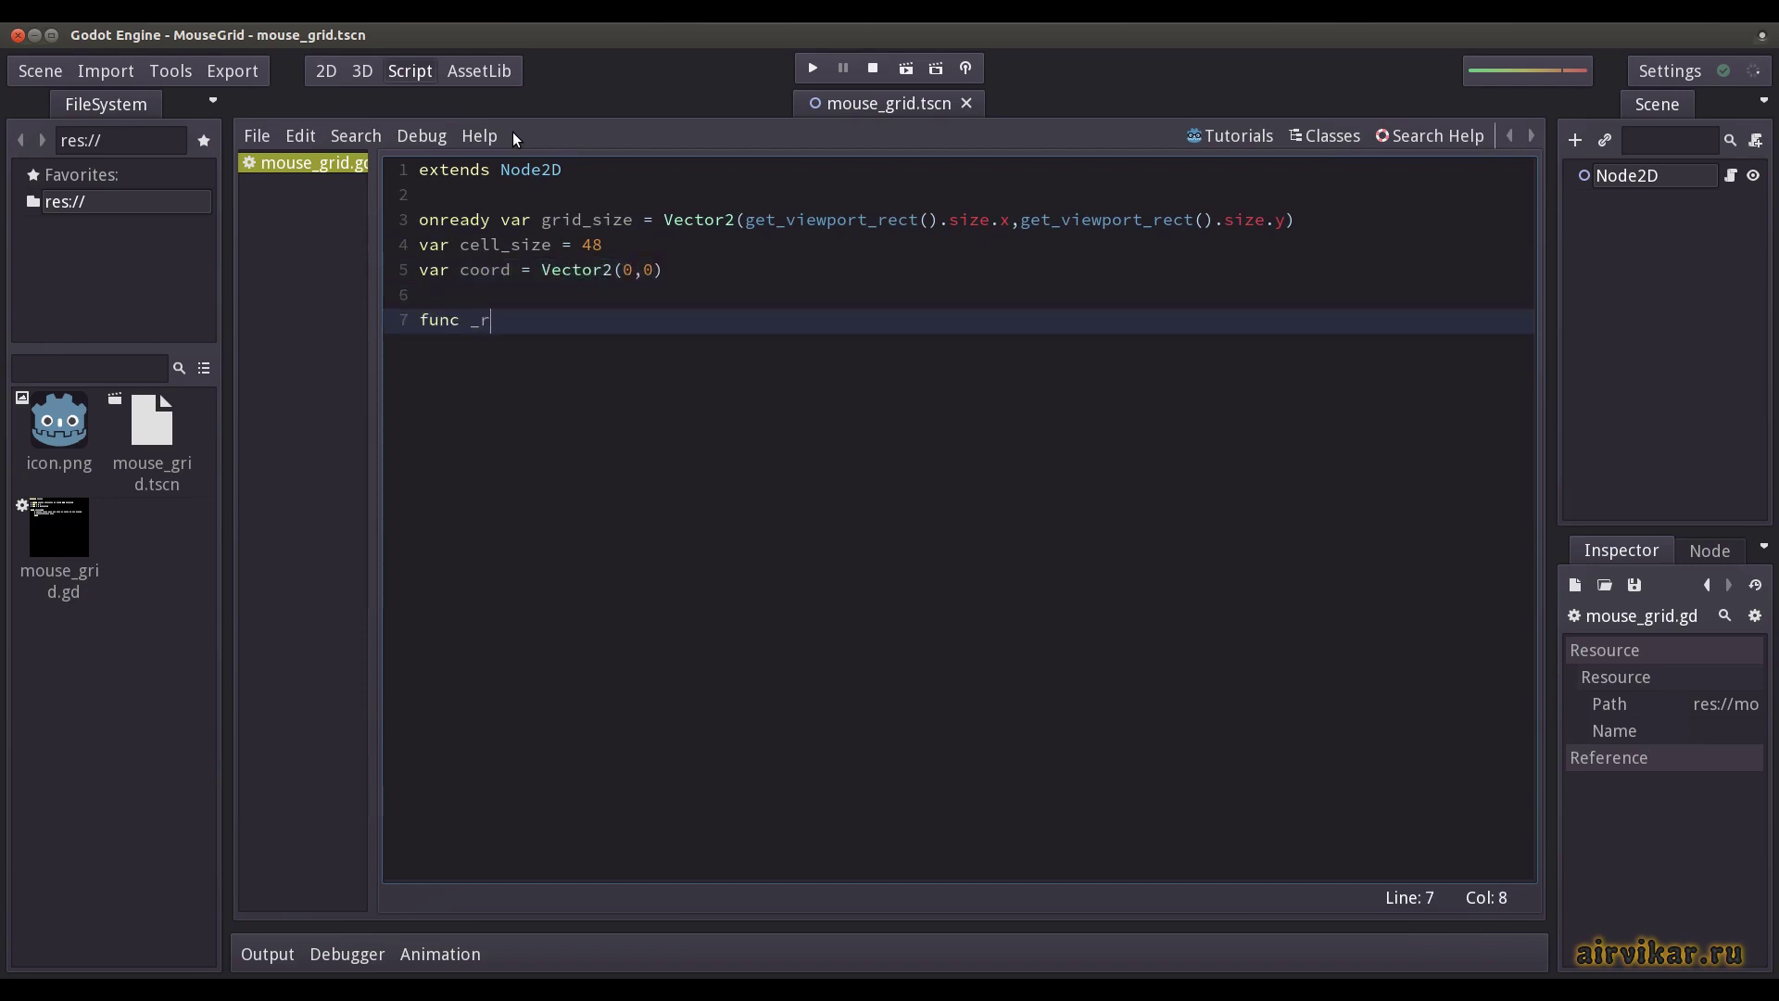
pyautogui.write('eady(): set_pro')
pyautogui.write('cess_input(true)')
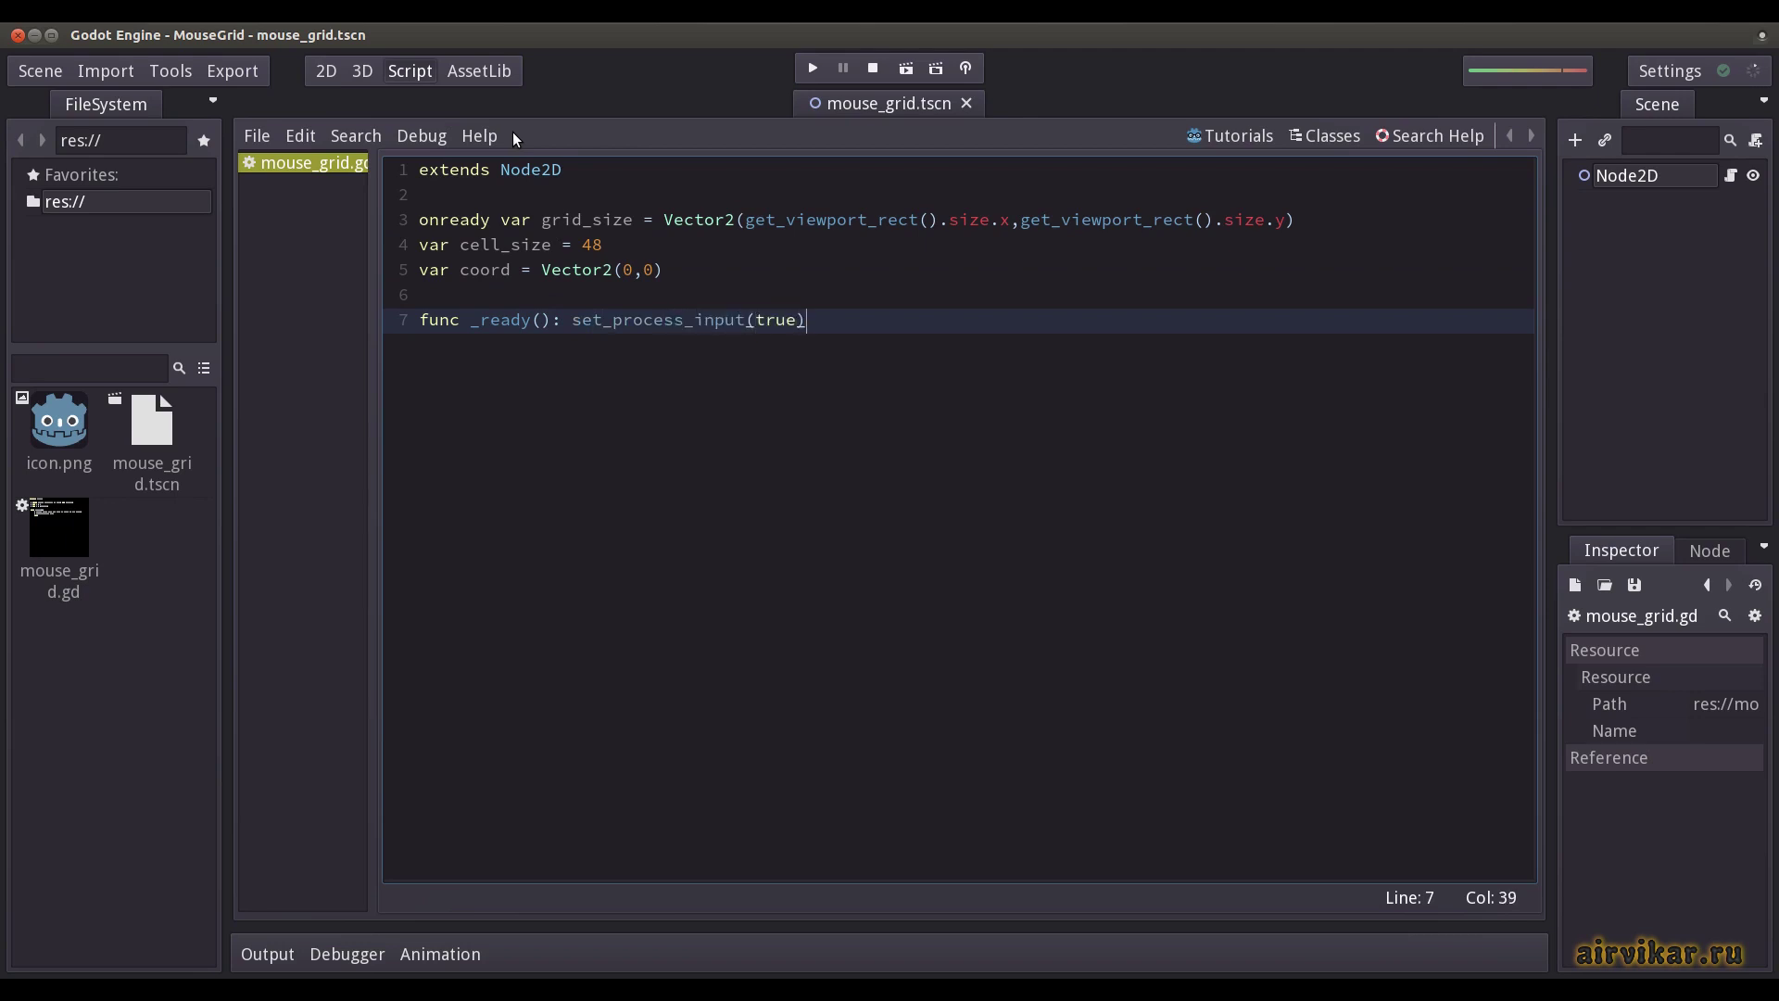
pyautogui.press('Return')
pyautogui.press('Return')
pyautogui.write('func _input(e')
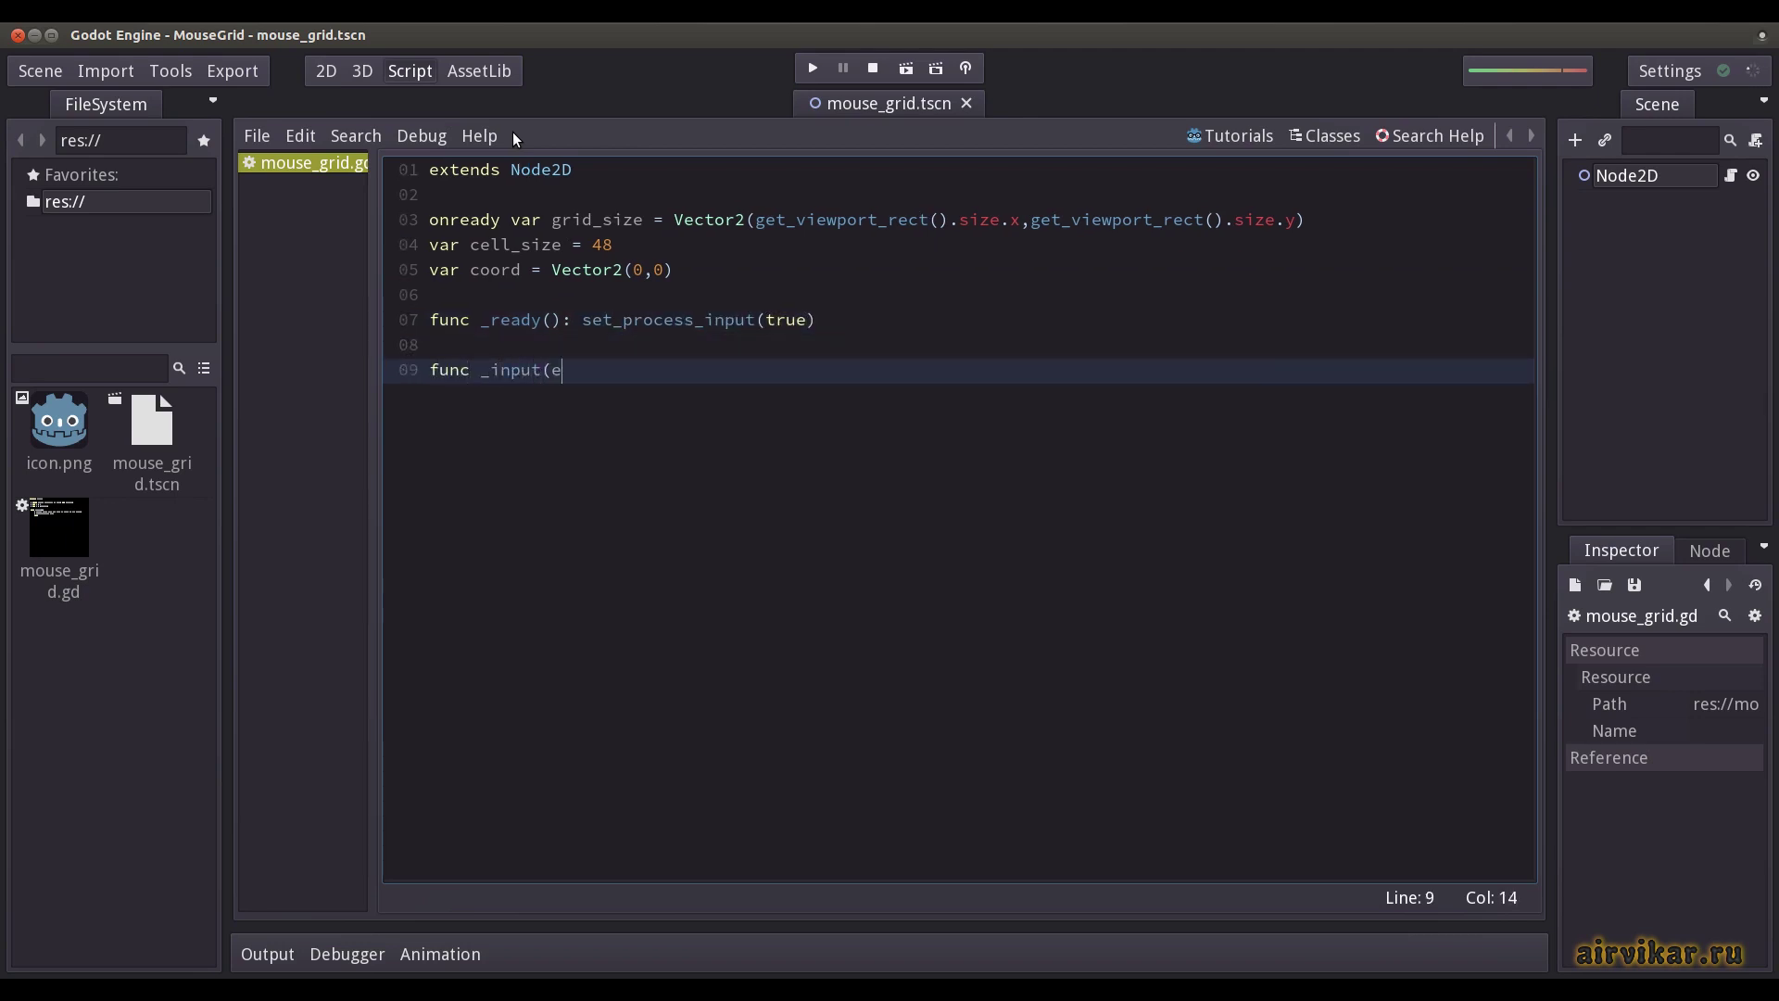
pyautogui.write('vent):')
# Check for MOUSE_MOTION events and compute the cell pos from global_x/global_y divided by cell_size.
pyautogui.press('Return')
pyautogui.write('if (even')
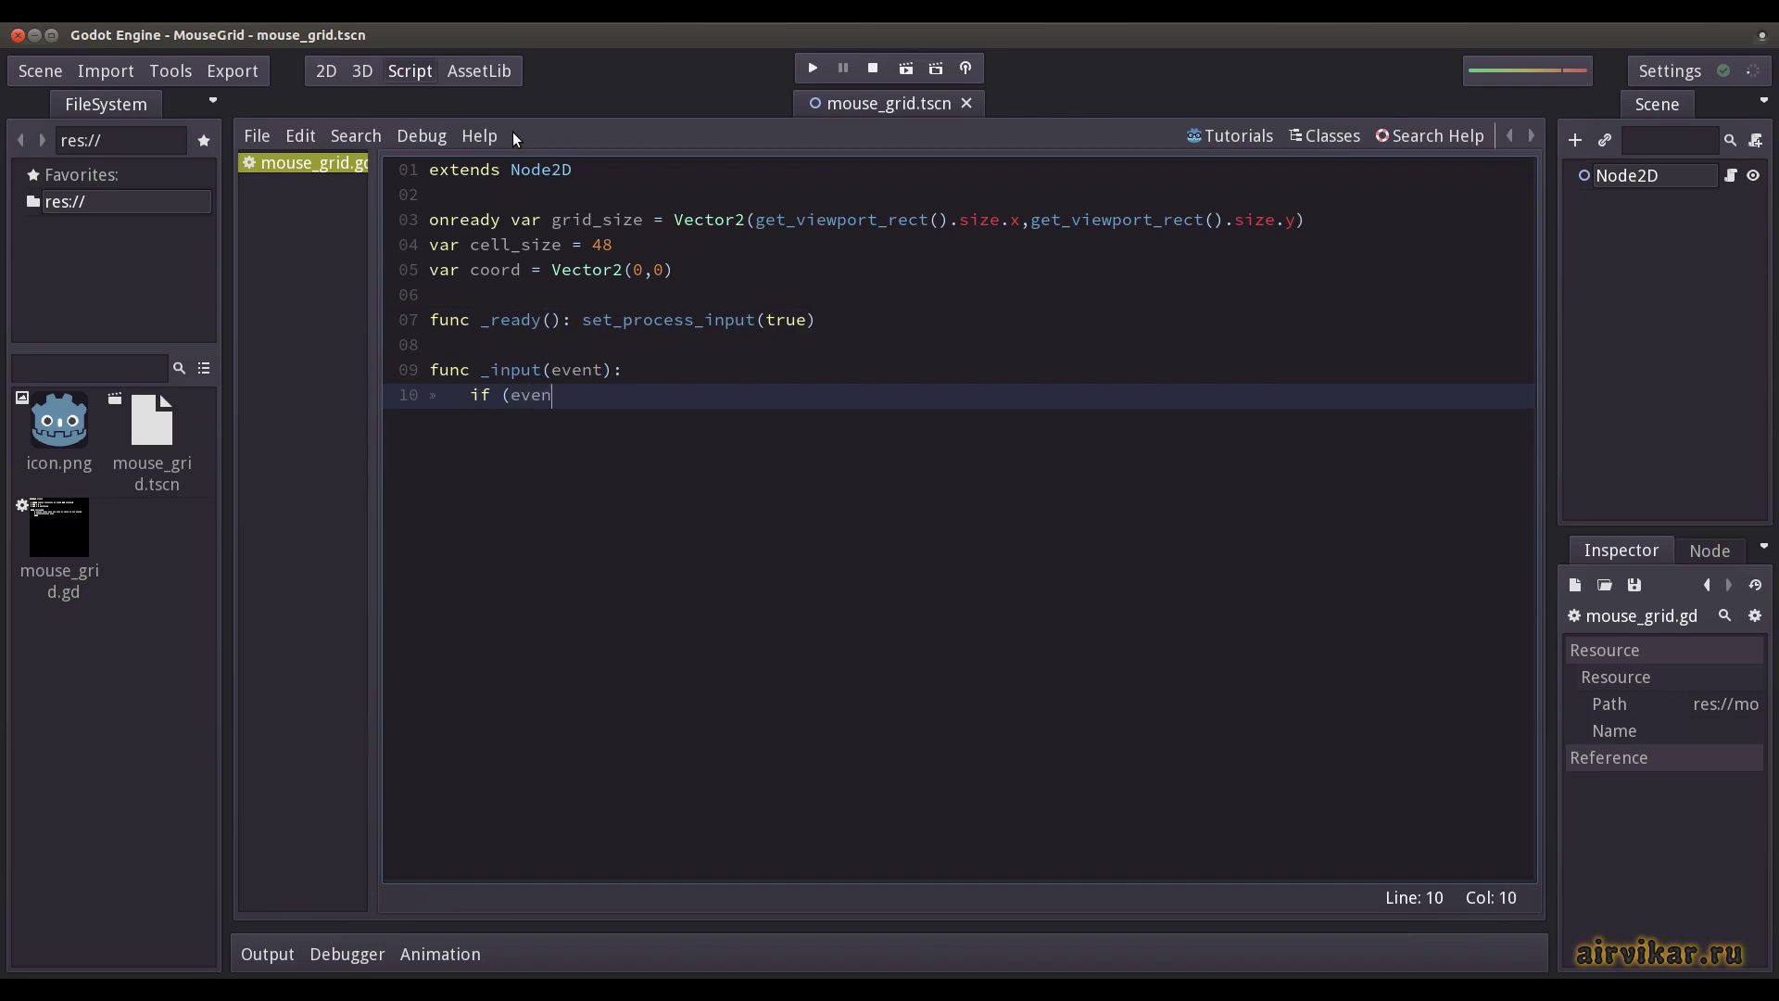
pyautogui.write('t.type==InputEve')
pyautogui.write('nt.MOUSE_MOTION')
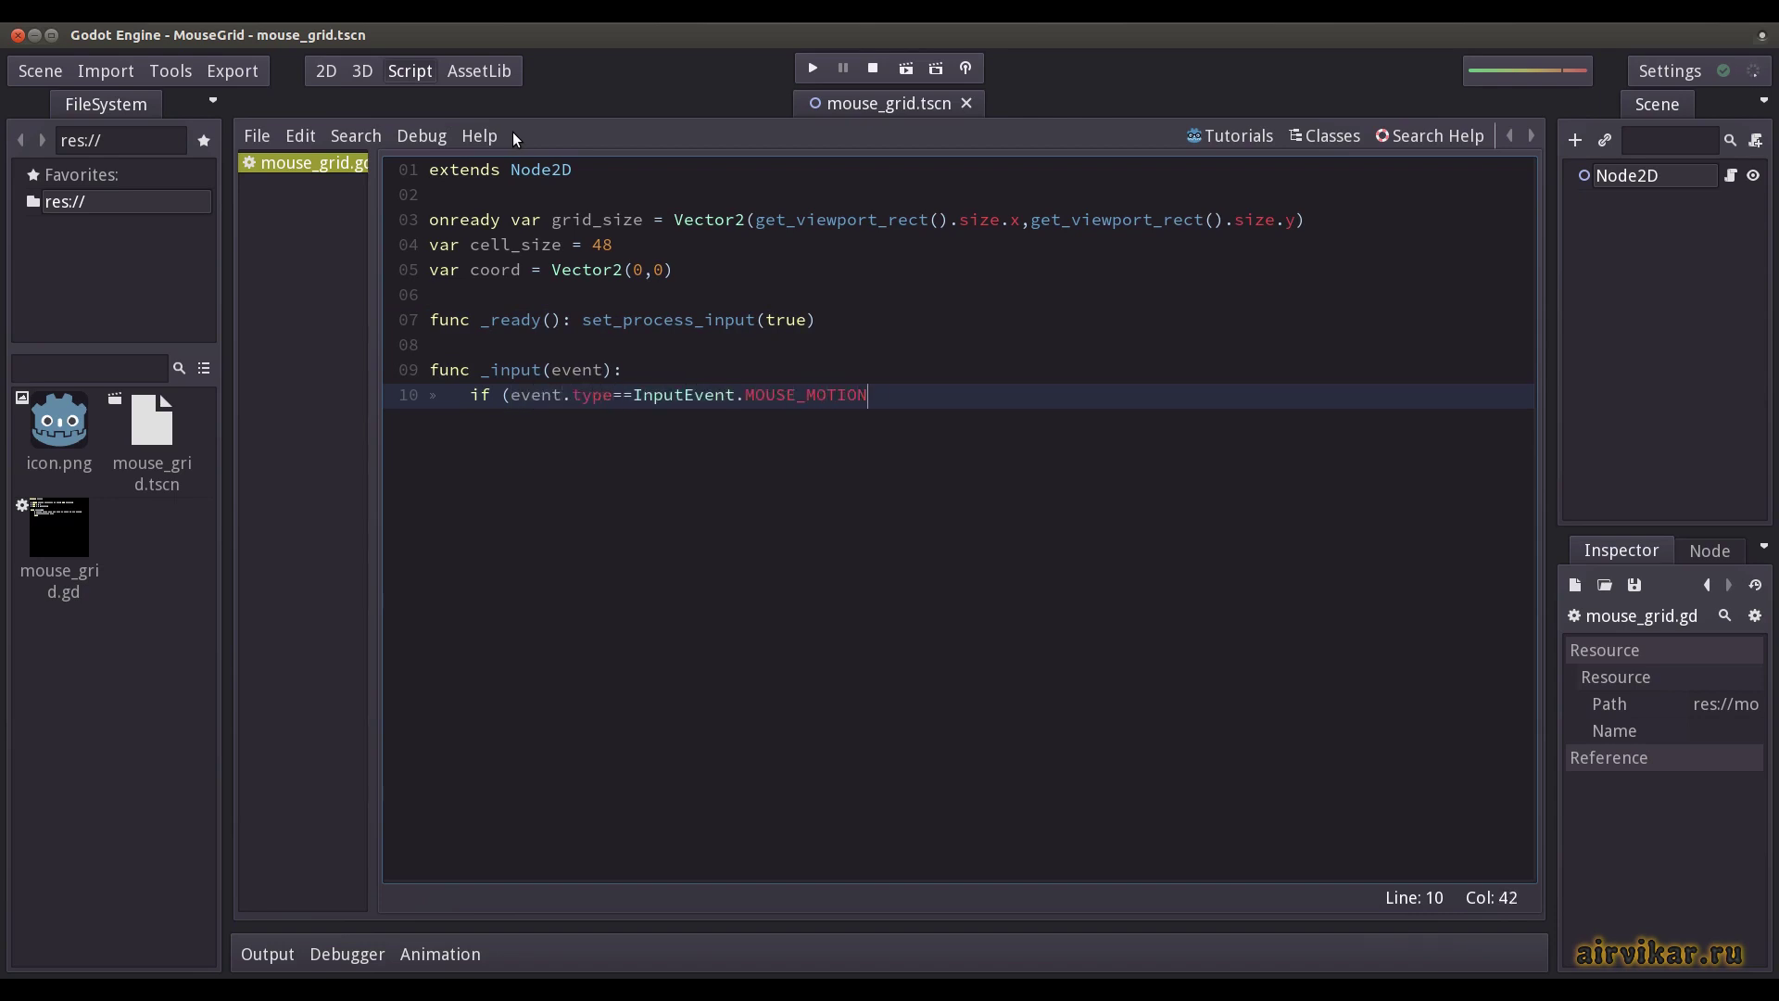
pyautogui.write('):')
pyautogui.press('Return')
pyautogui.write('var pos = Vec')
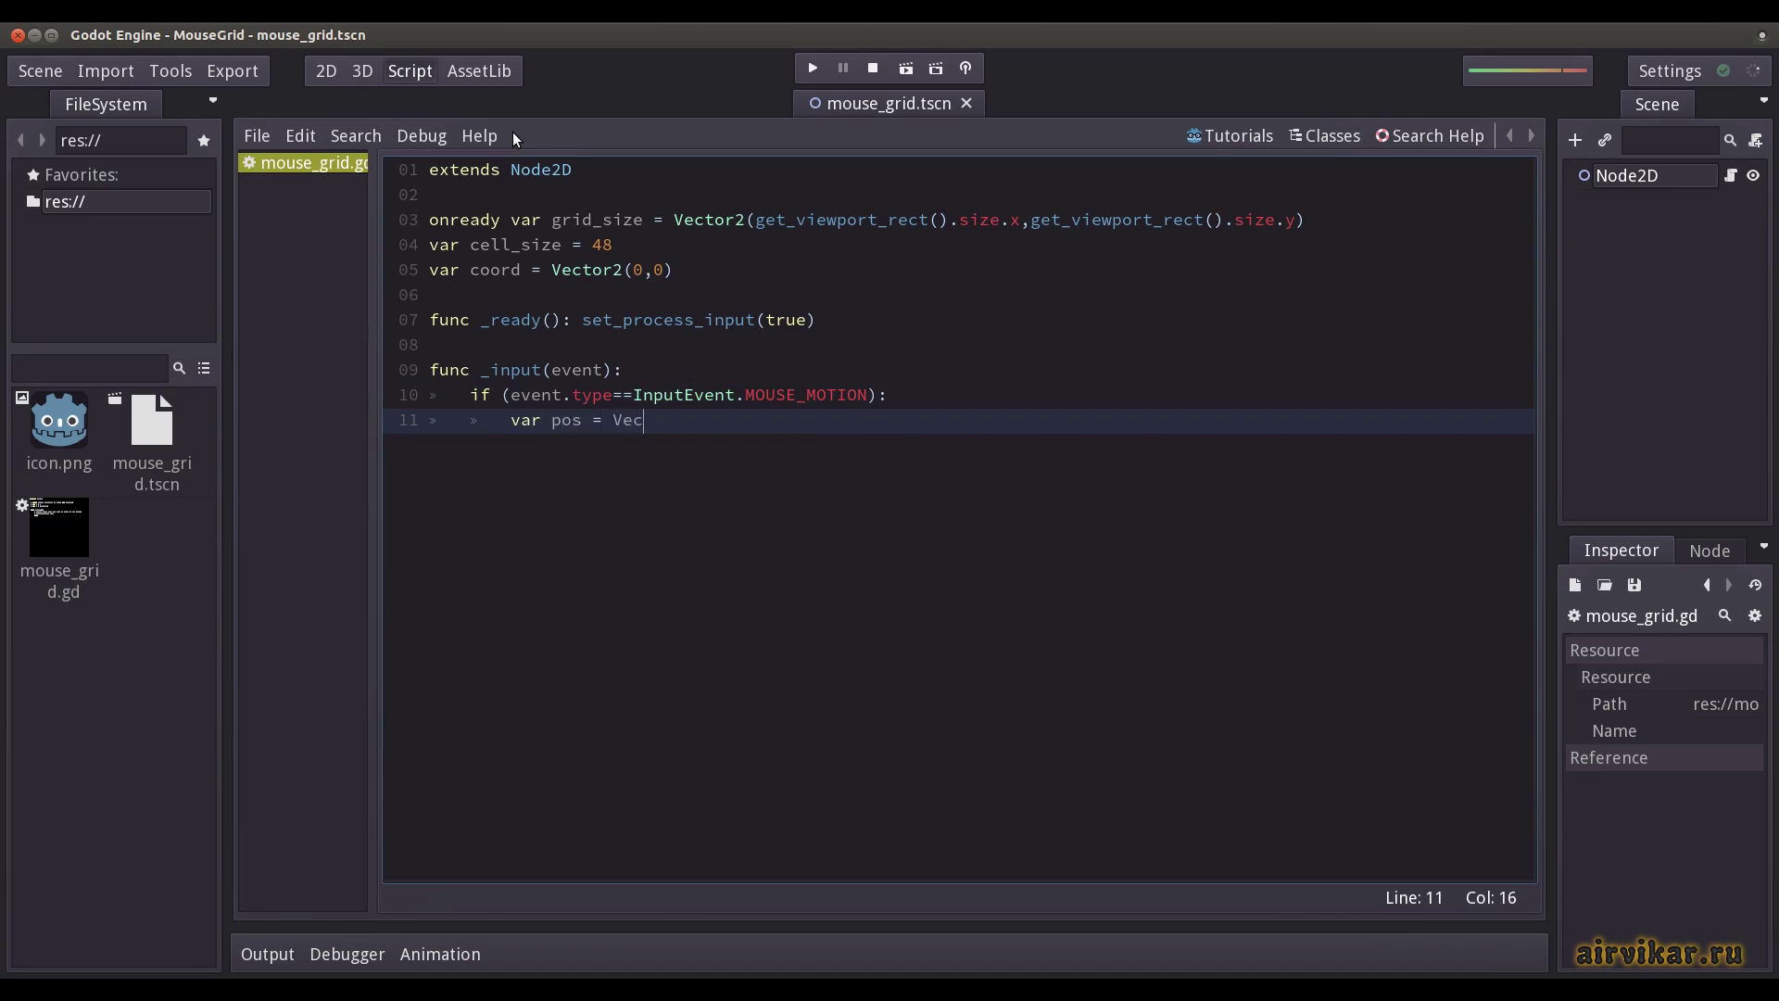
pyautogui.write('tor2(int(event.g')
pyautogui.write('lobal_x/cell_siz')
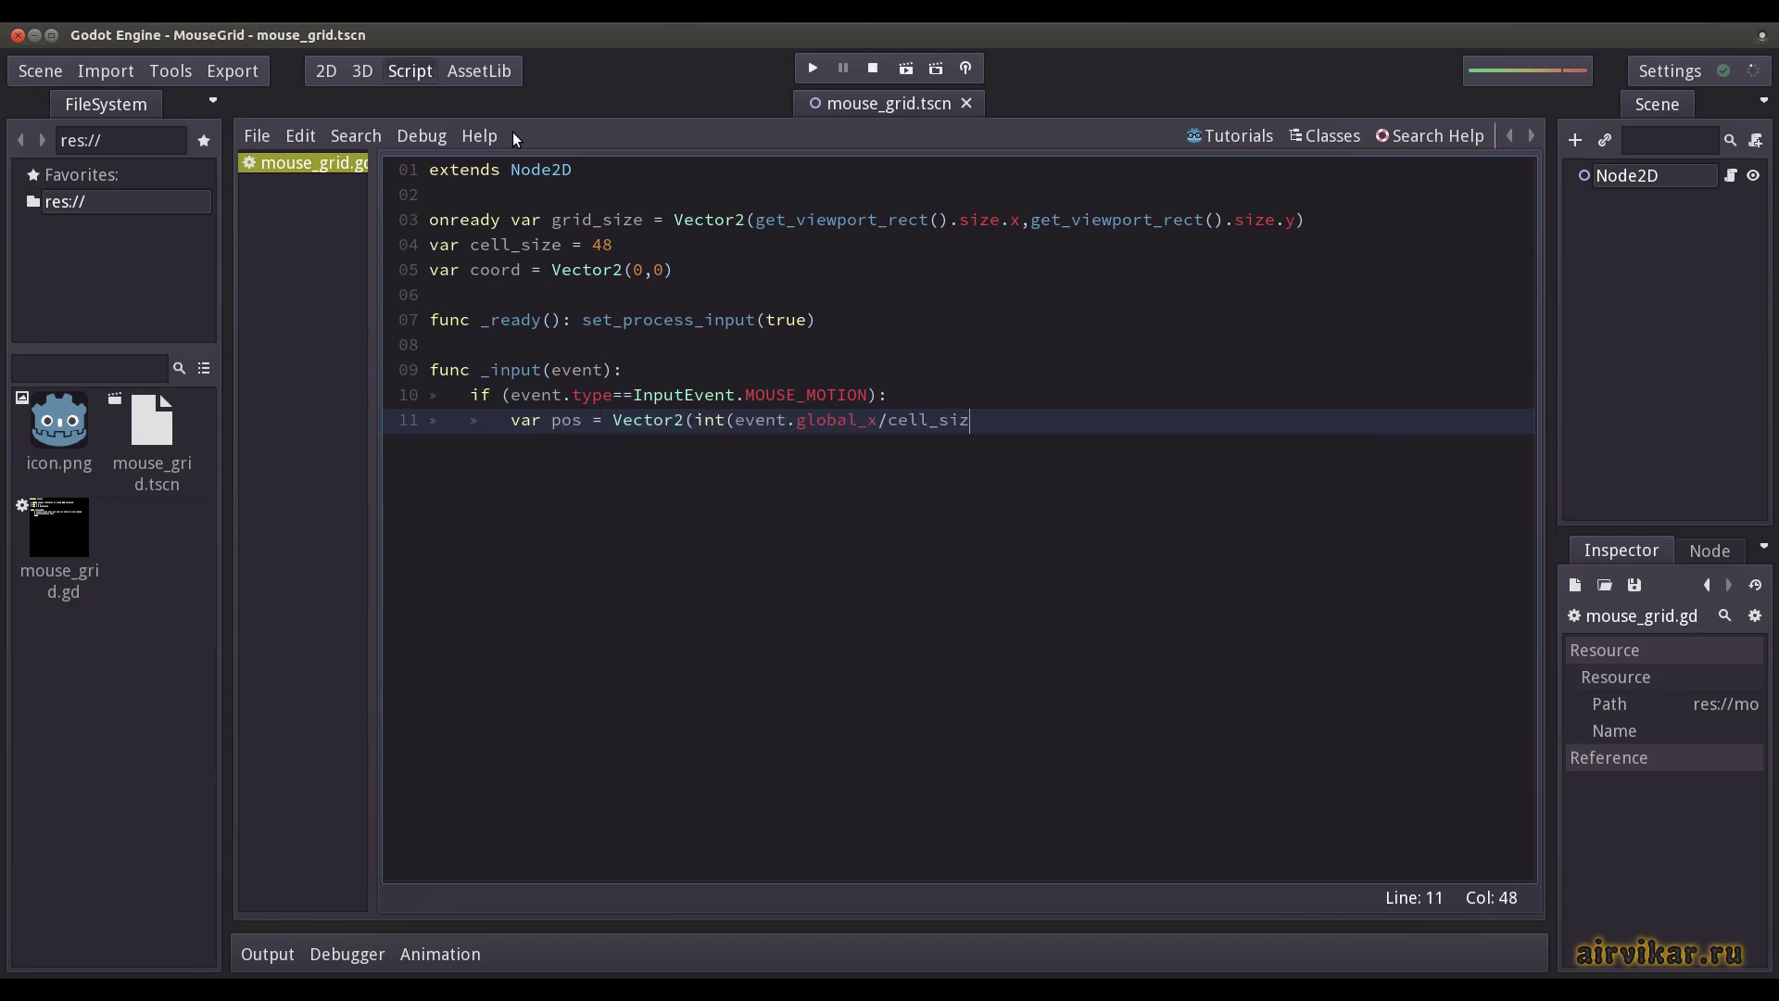
pyautogui.write('e),int(event.gl')
pyautogui.write('obal_y/cell_size)')
pyautogui.write(')')
# When pos differs from coord, assign coord = pos and print(coord).
pyautogui.press('Return')
pyautogui.write('if pos != co')
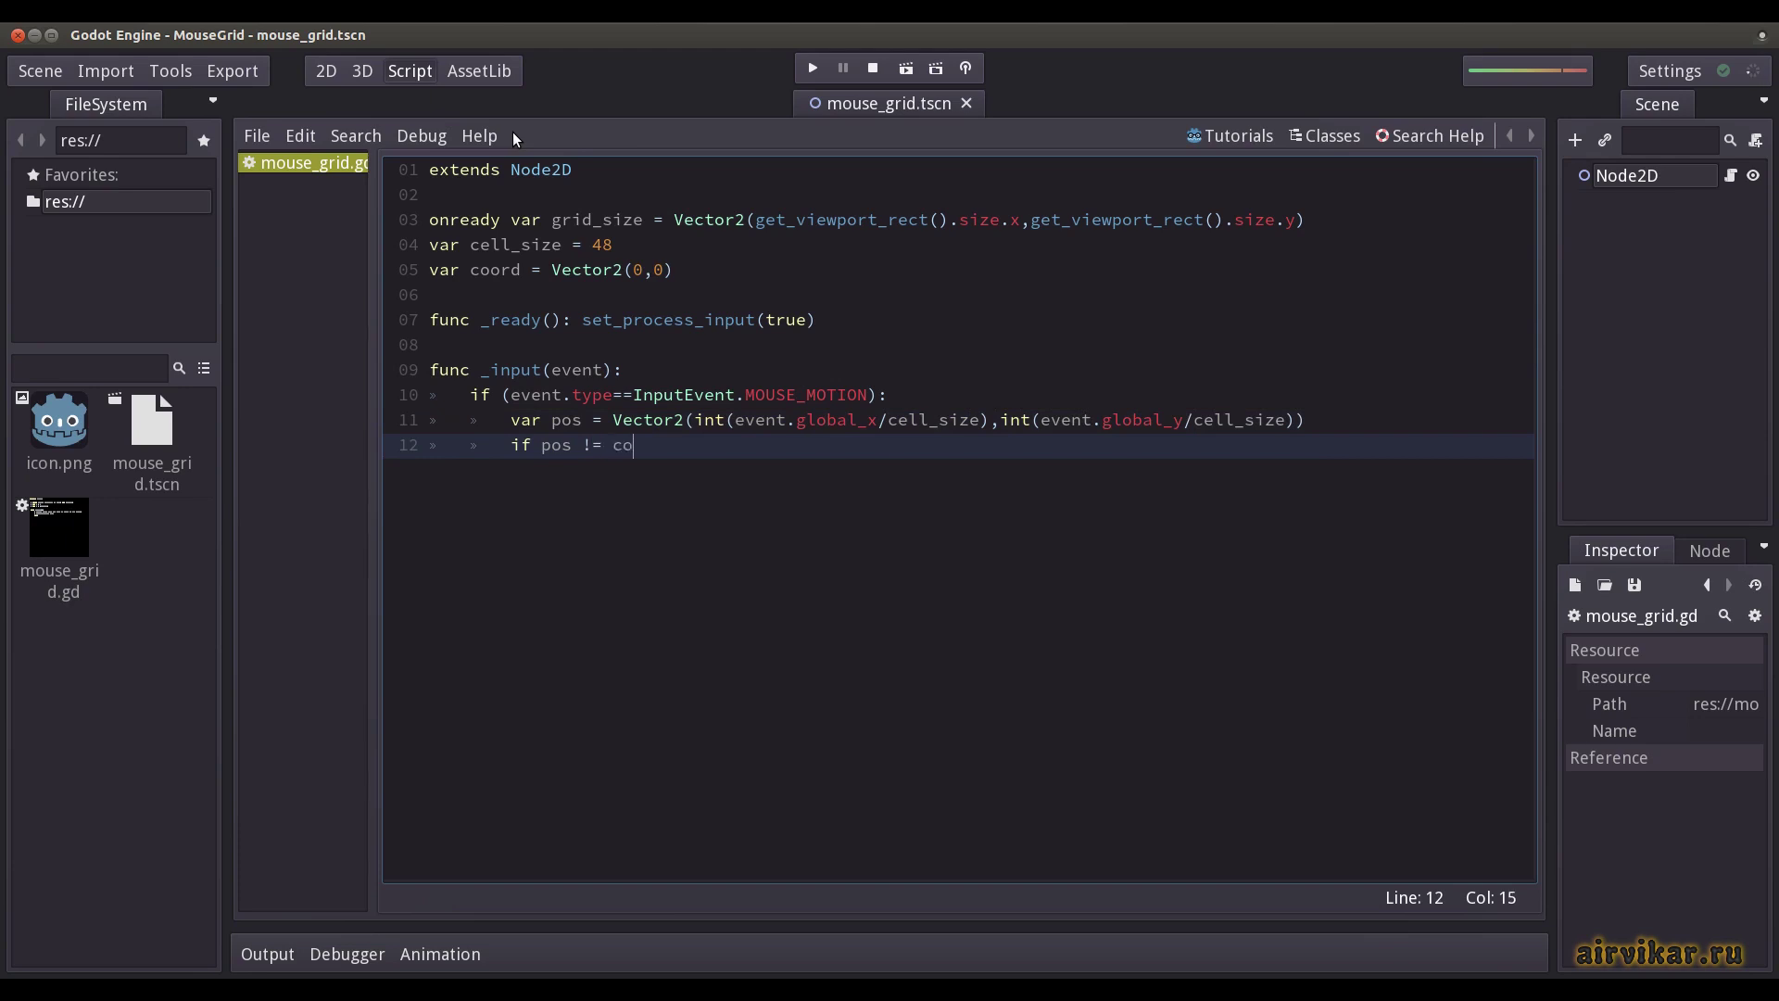
pyautogui.write('ord:')
pyautogui.press('Return')
pyautogui.write('coord = pos')
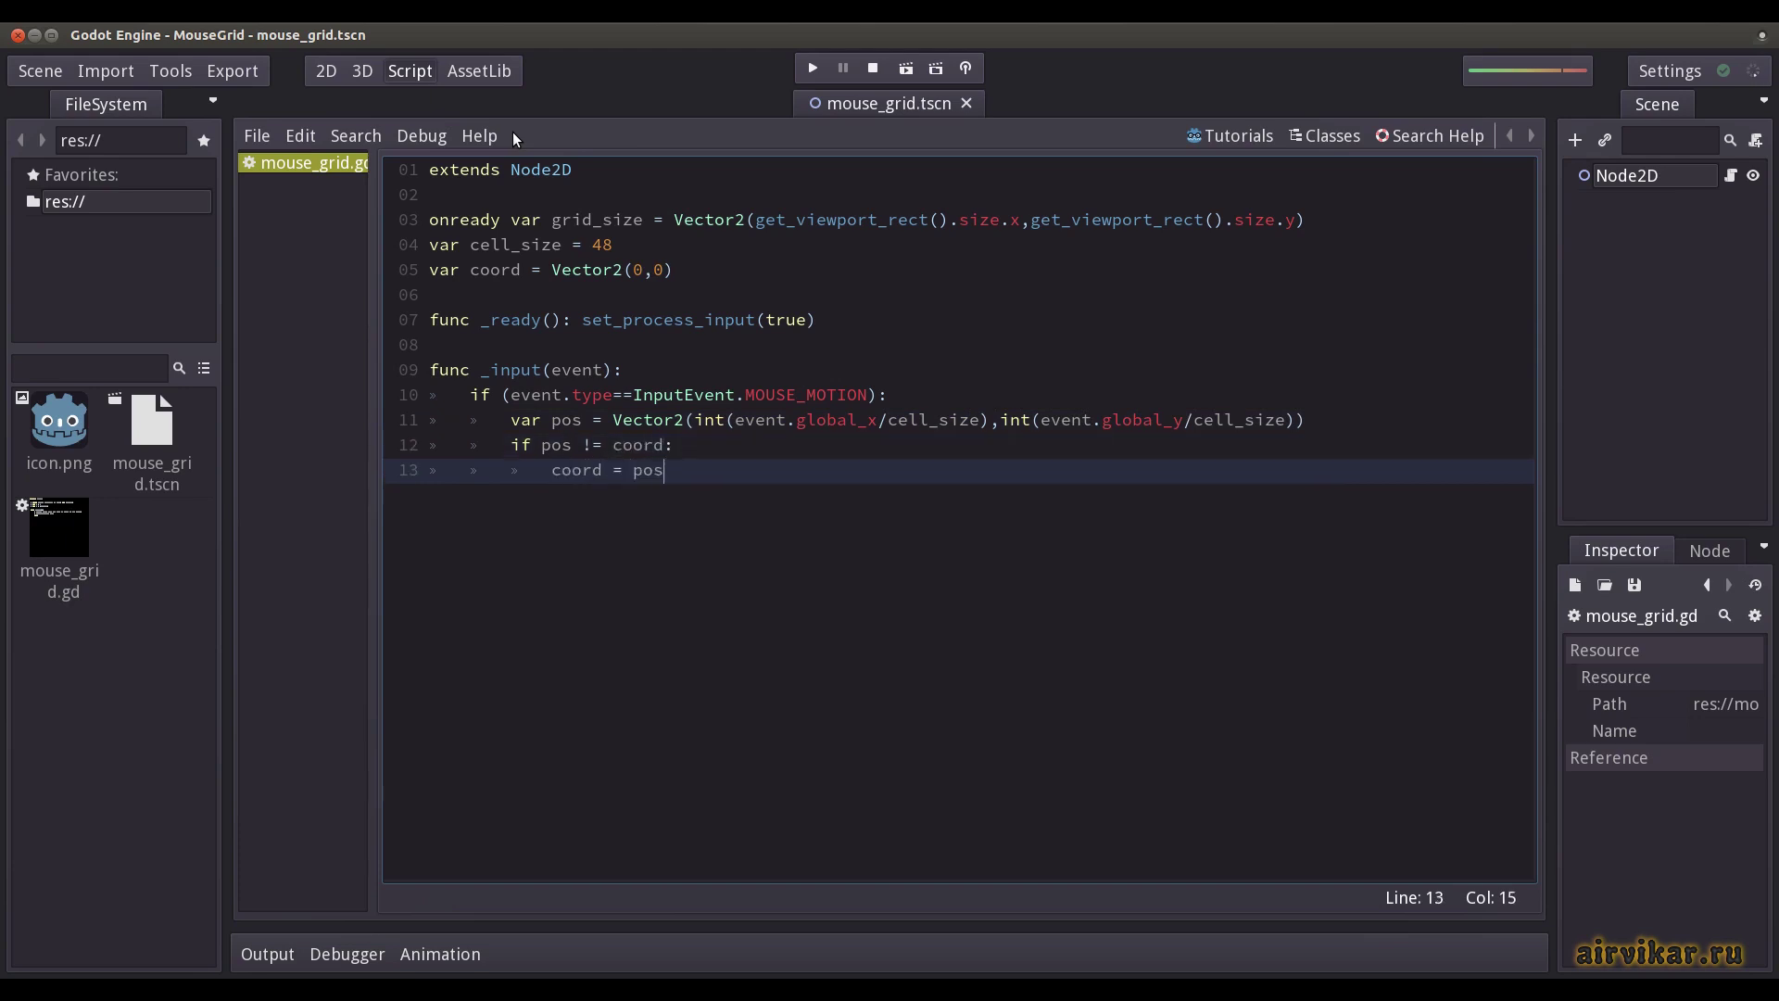
pyautogui.press('Return')
pyautogui.write('print(coord)')
pyautogui.press('Return')
pyautogui.press('BackSpace')
pyautogui.press('BackSpace')
pyautogui.press('BackSpace')
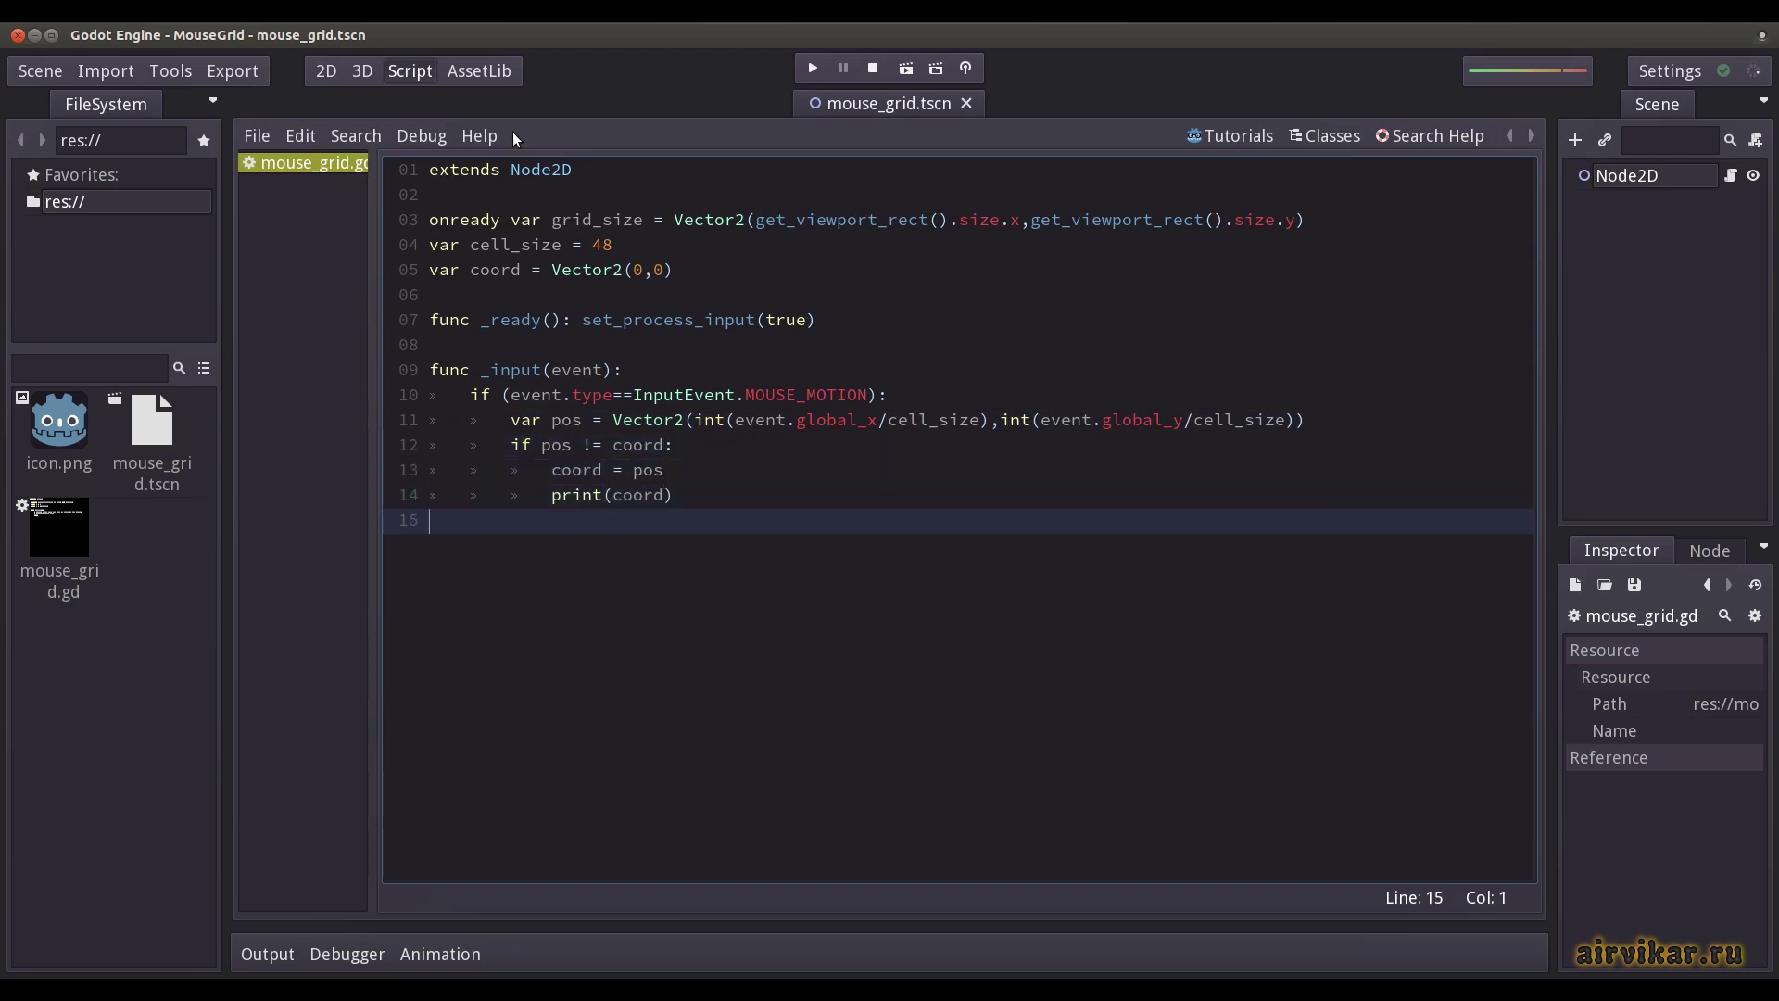
# Add func _draw() with nested x and y loops over the grid stepping by cell_size.
pyautogui.press('Return')
pyautogui.write('func _d')
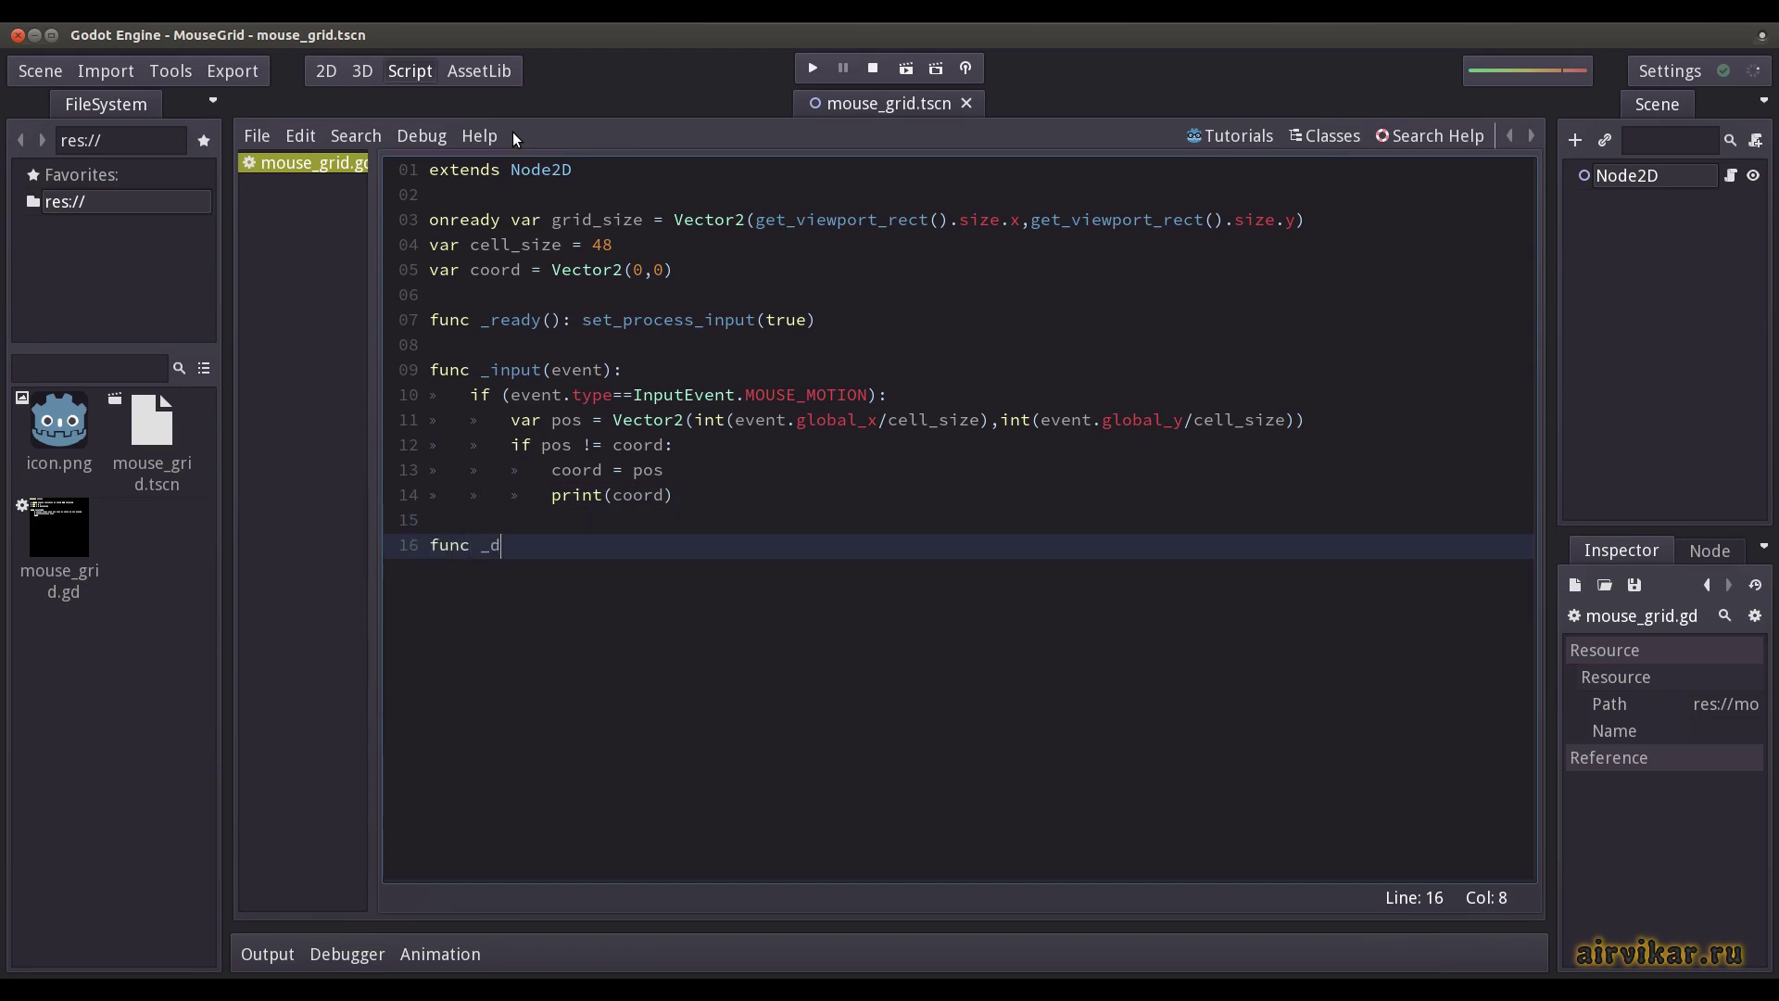
pyautogui.write('raw():')
pyautogui.press('Return')
pyautogui.write('for x in')
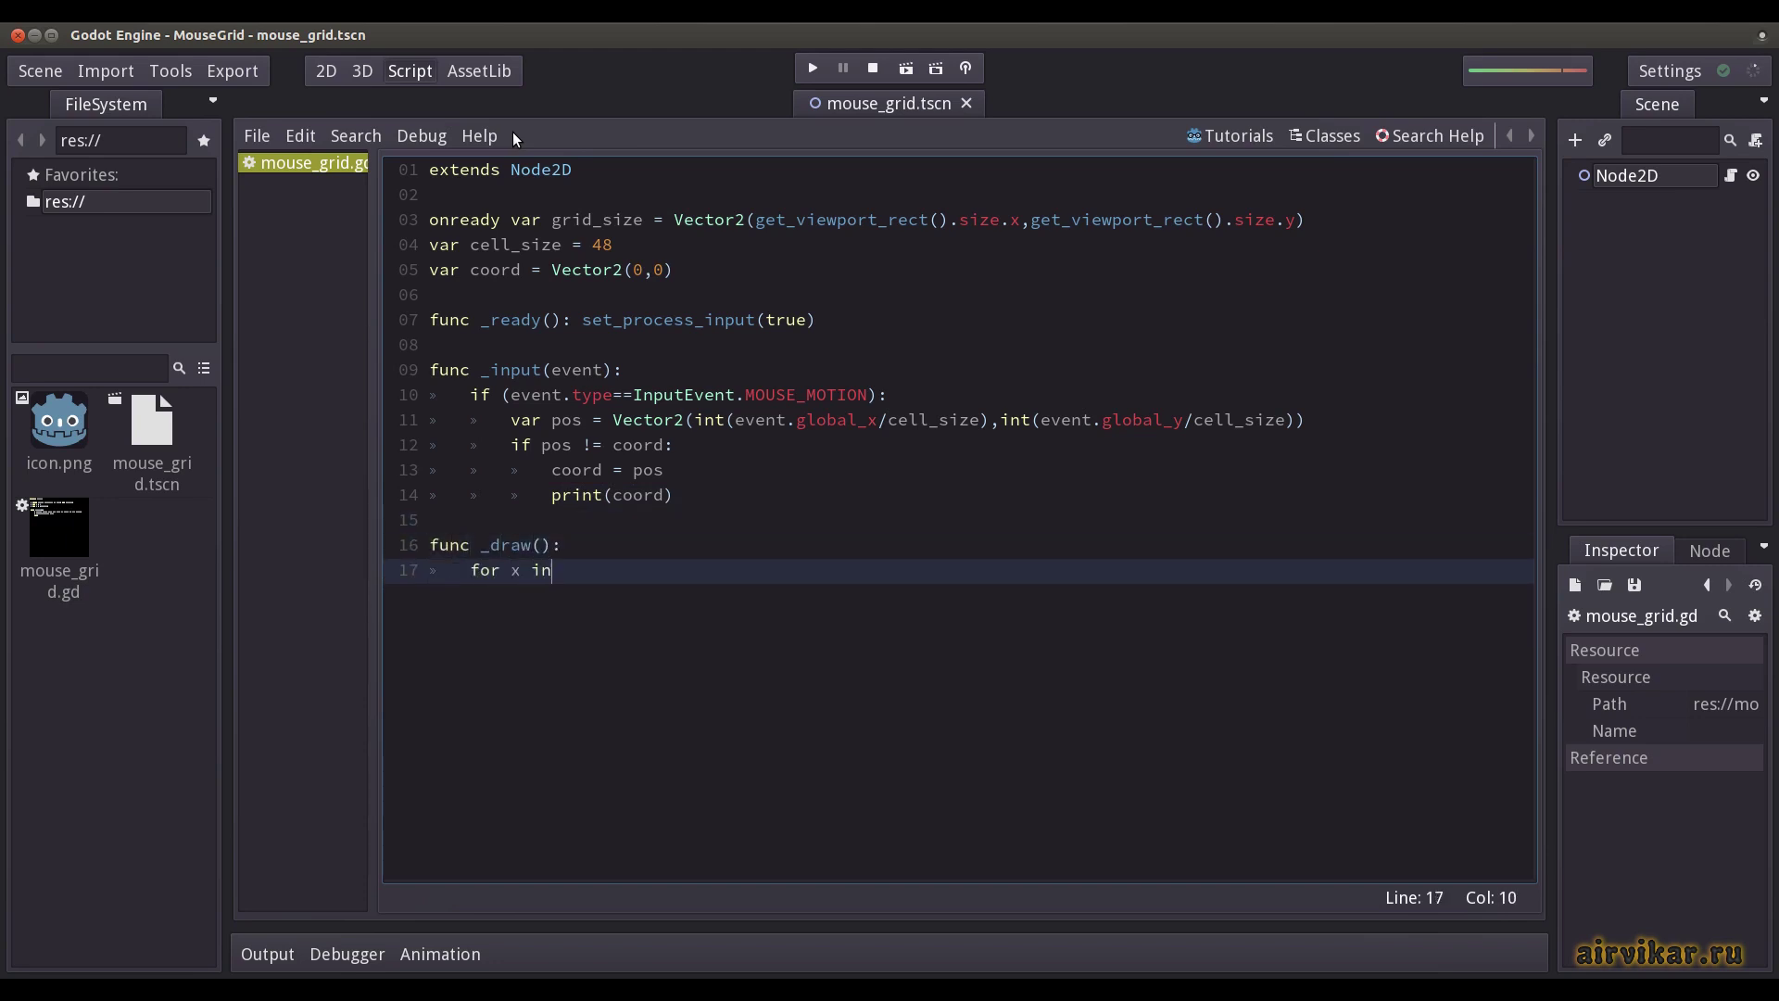
pyautogui.write(' range(0,grid_s')
pyautogui.write('ize.x,cell_size):')
pyautogui.press('Return')
pyautogui.write('for y in range')
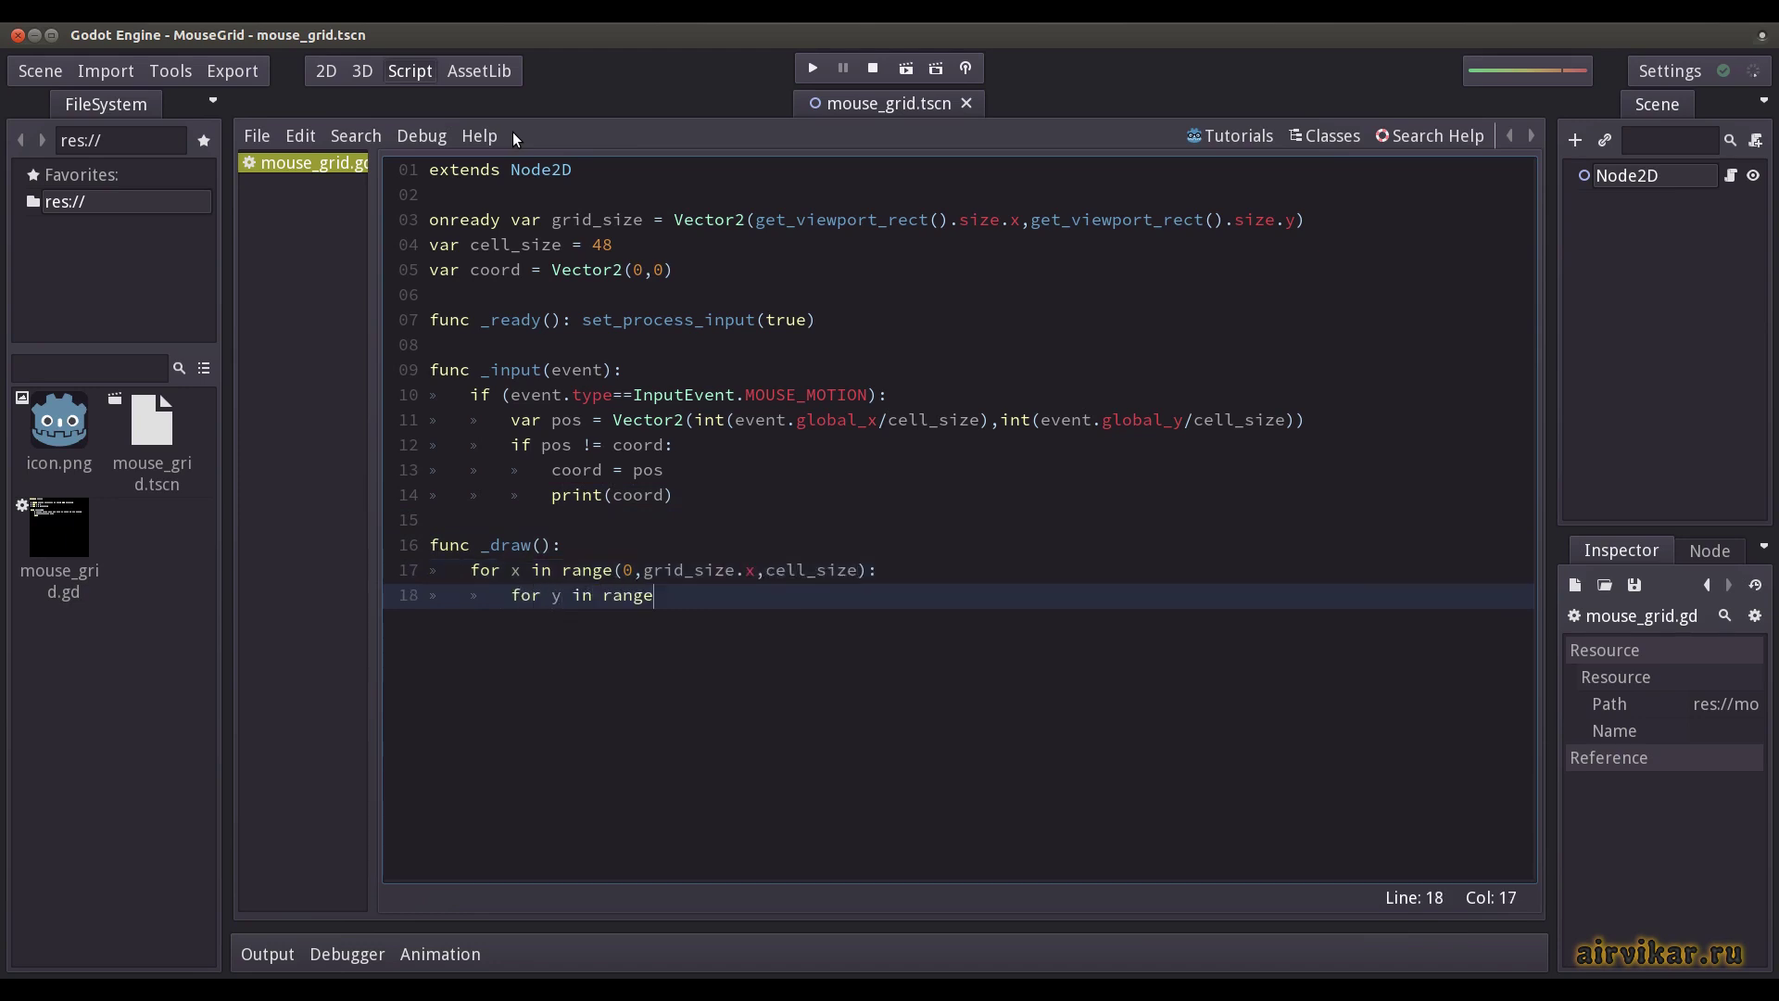
pyautogui.write('(0,grid_size.y,')
pyautogui.write('cell_size):')
# Draw green Color(0,1,0) lines of width 1.0 for vertical and horizontal cell edges.
pyautogui.press('Return')
pyautogui.write('draw')
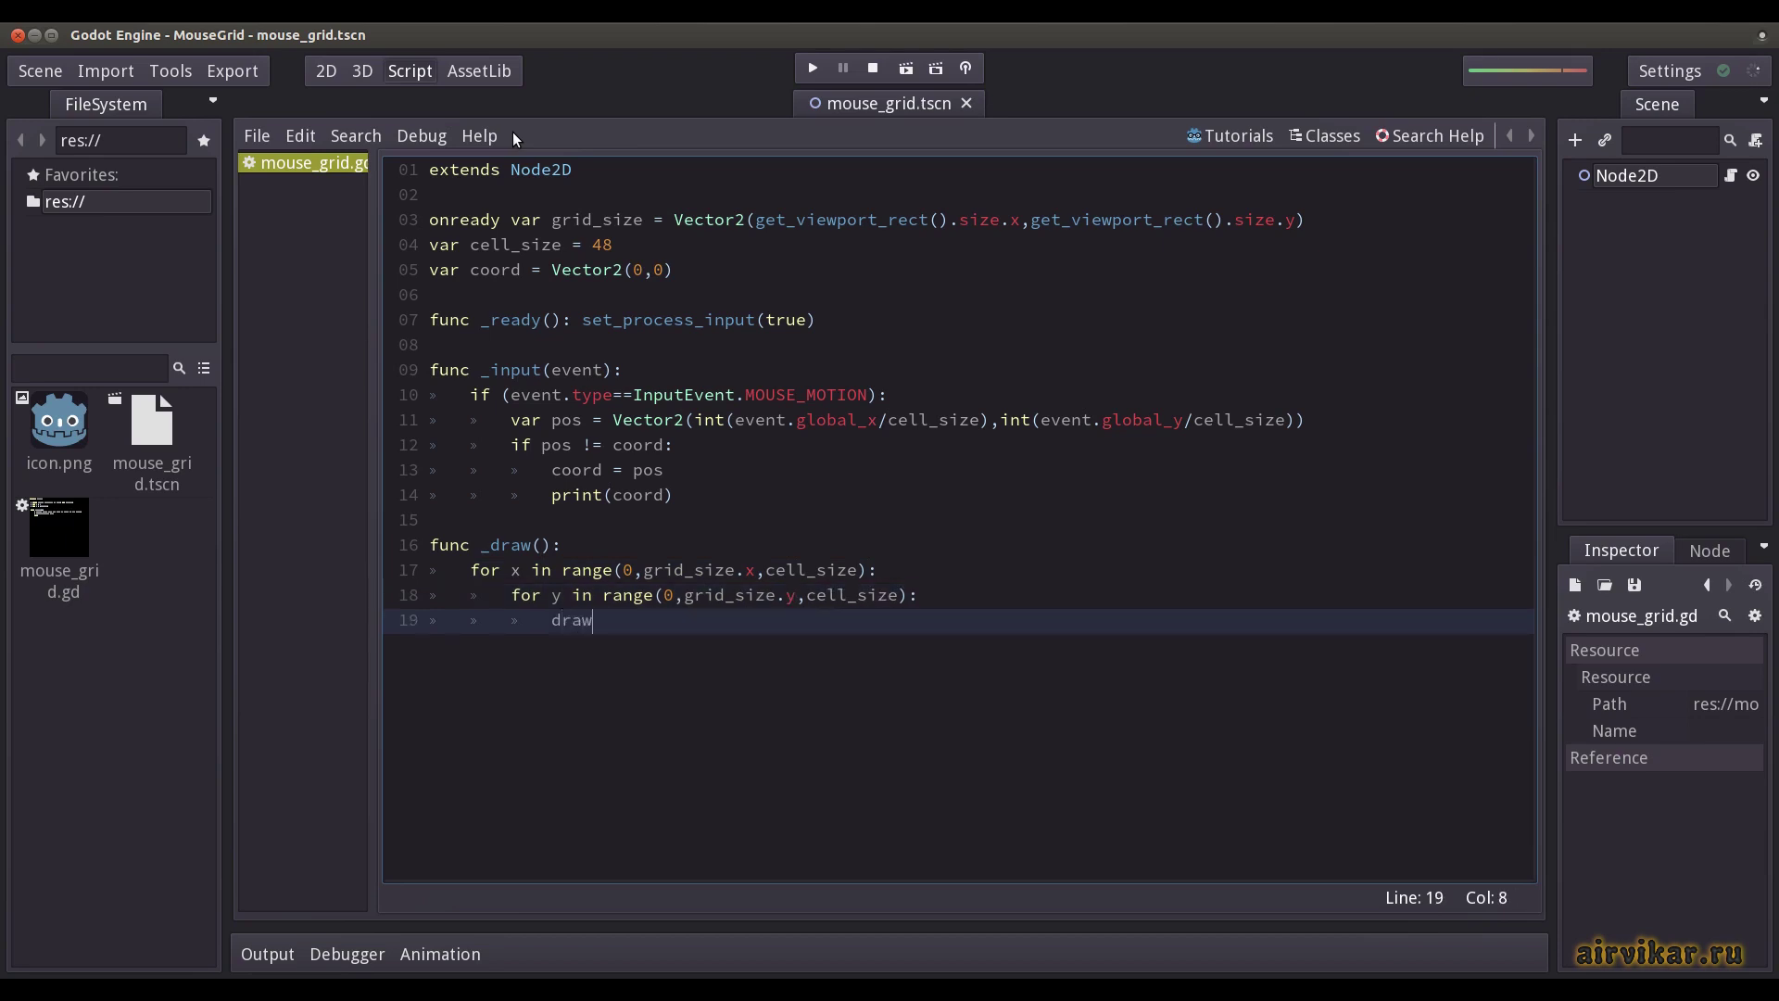
pyautogui.write('_line(Vector2(x,')
pyautogui.write('y),Vector2(x,y+')
pyautogui.write('cell_size),Color(')
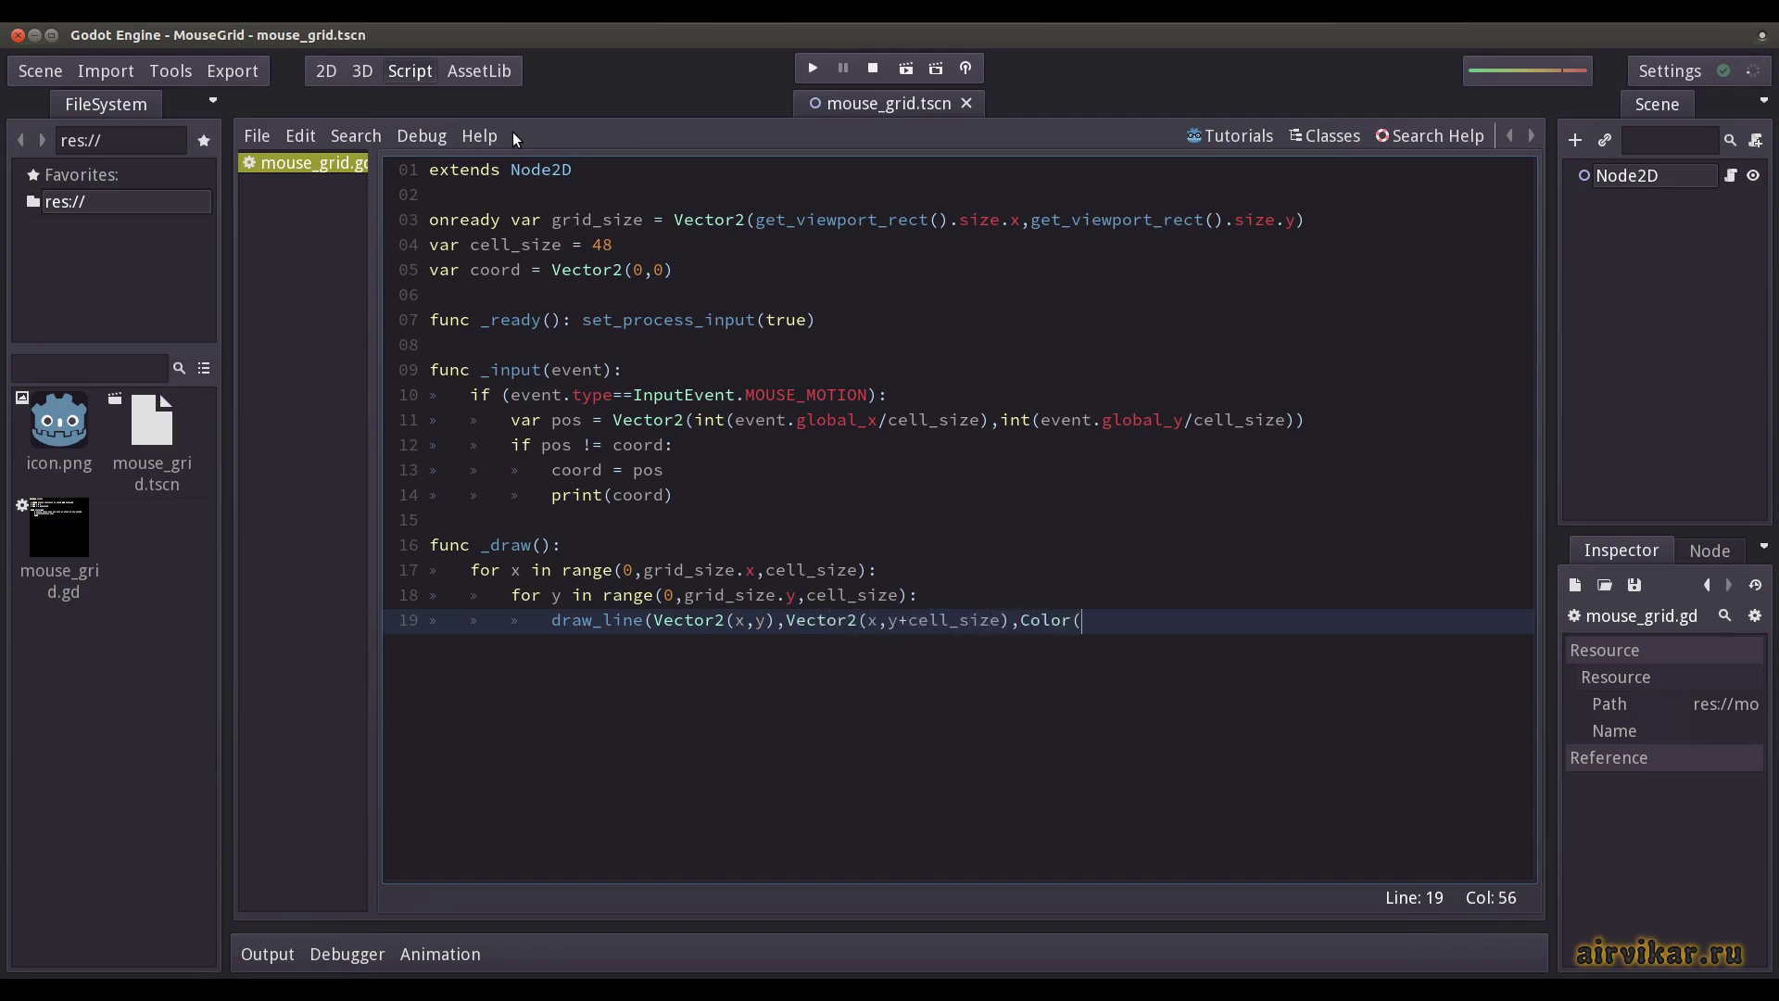
pyautogui.write('0,1,0),1.0)')
pyautogui.press('Return')
pyautogui.write('dra')
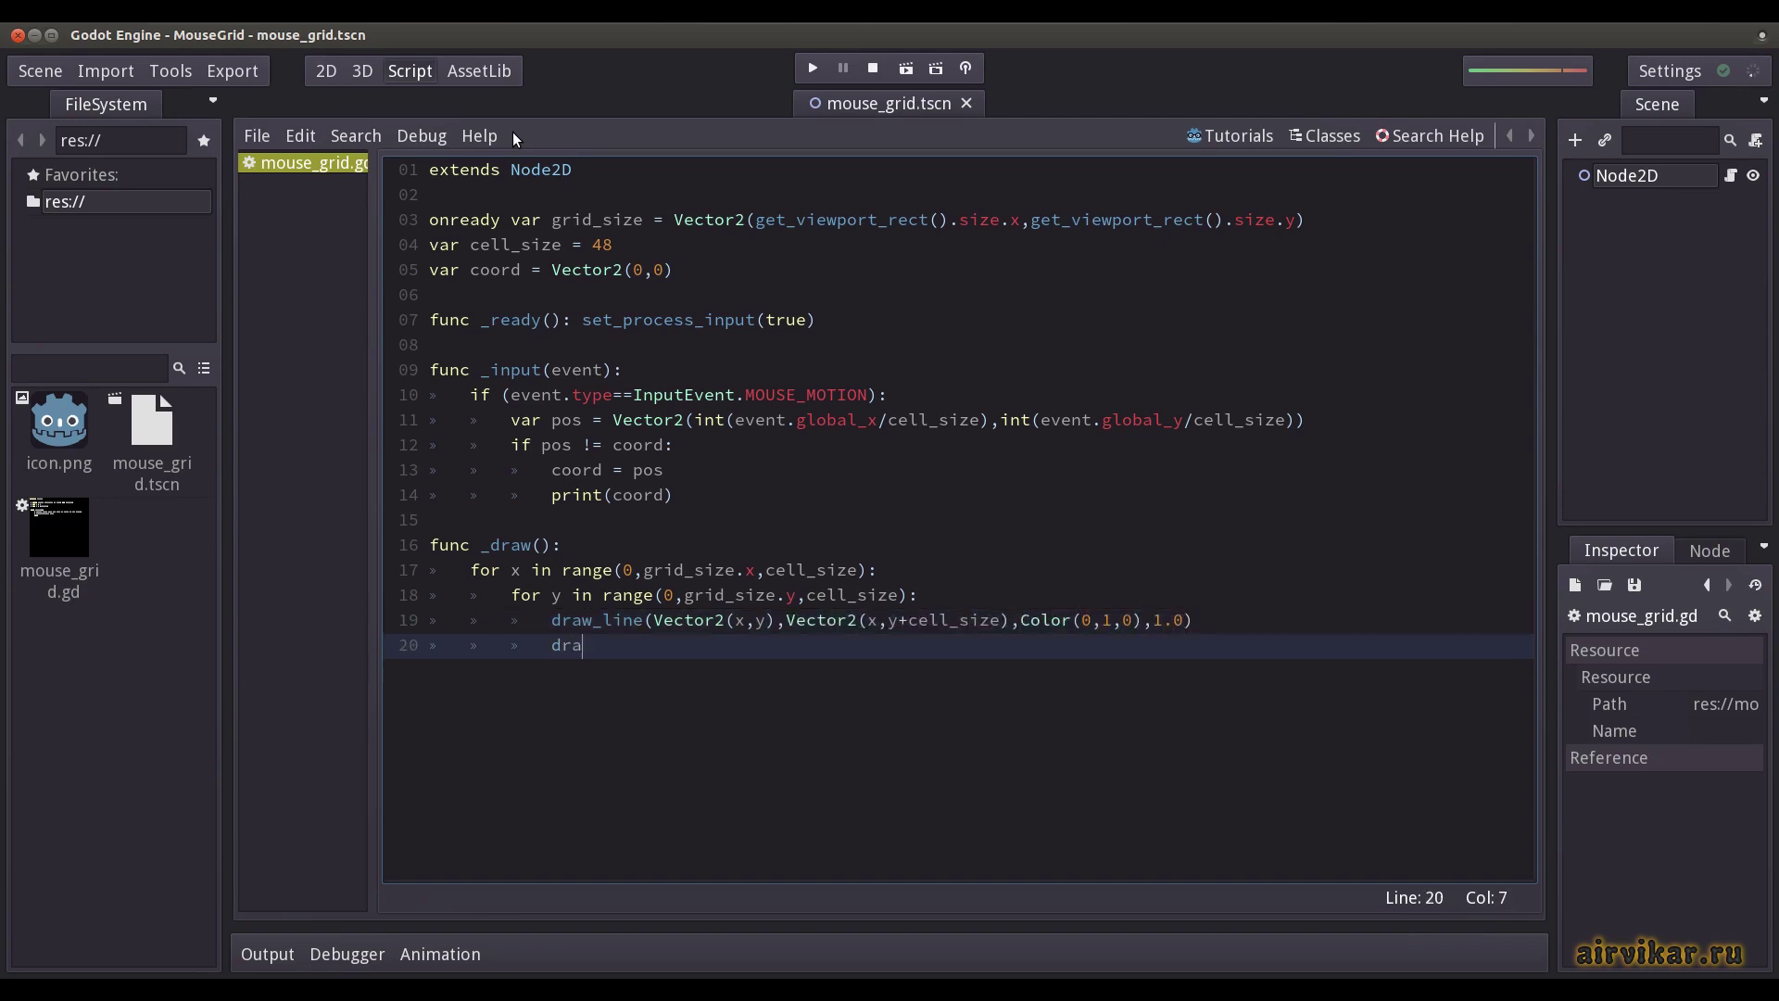
pyautogui.write('w_line(Vector2(x')
pyautogui.write(',y),Vector2(x+c')
pyautogui.write('ell_size,y),Colo')
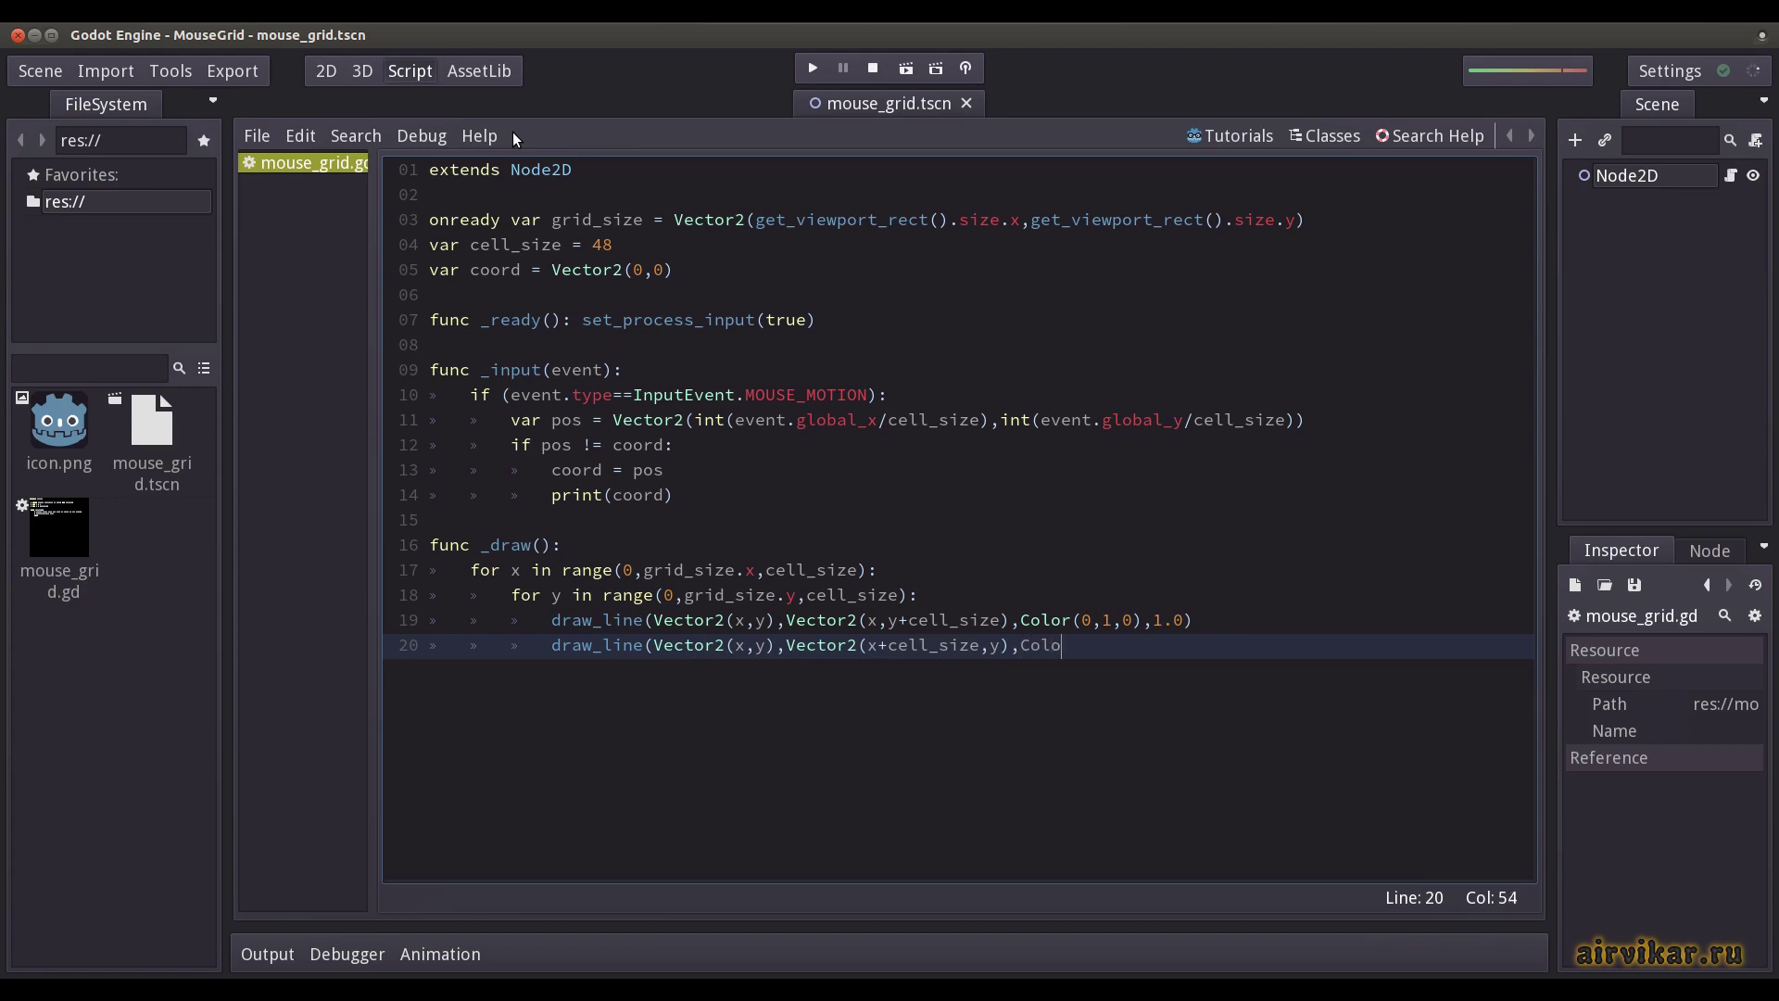
pyautogui.write('r(0,1,0),1.0)')
# Finish the horizontal line call, run the scene to check the green grid, then close it.
pyautogui.press('Return')
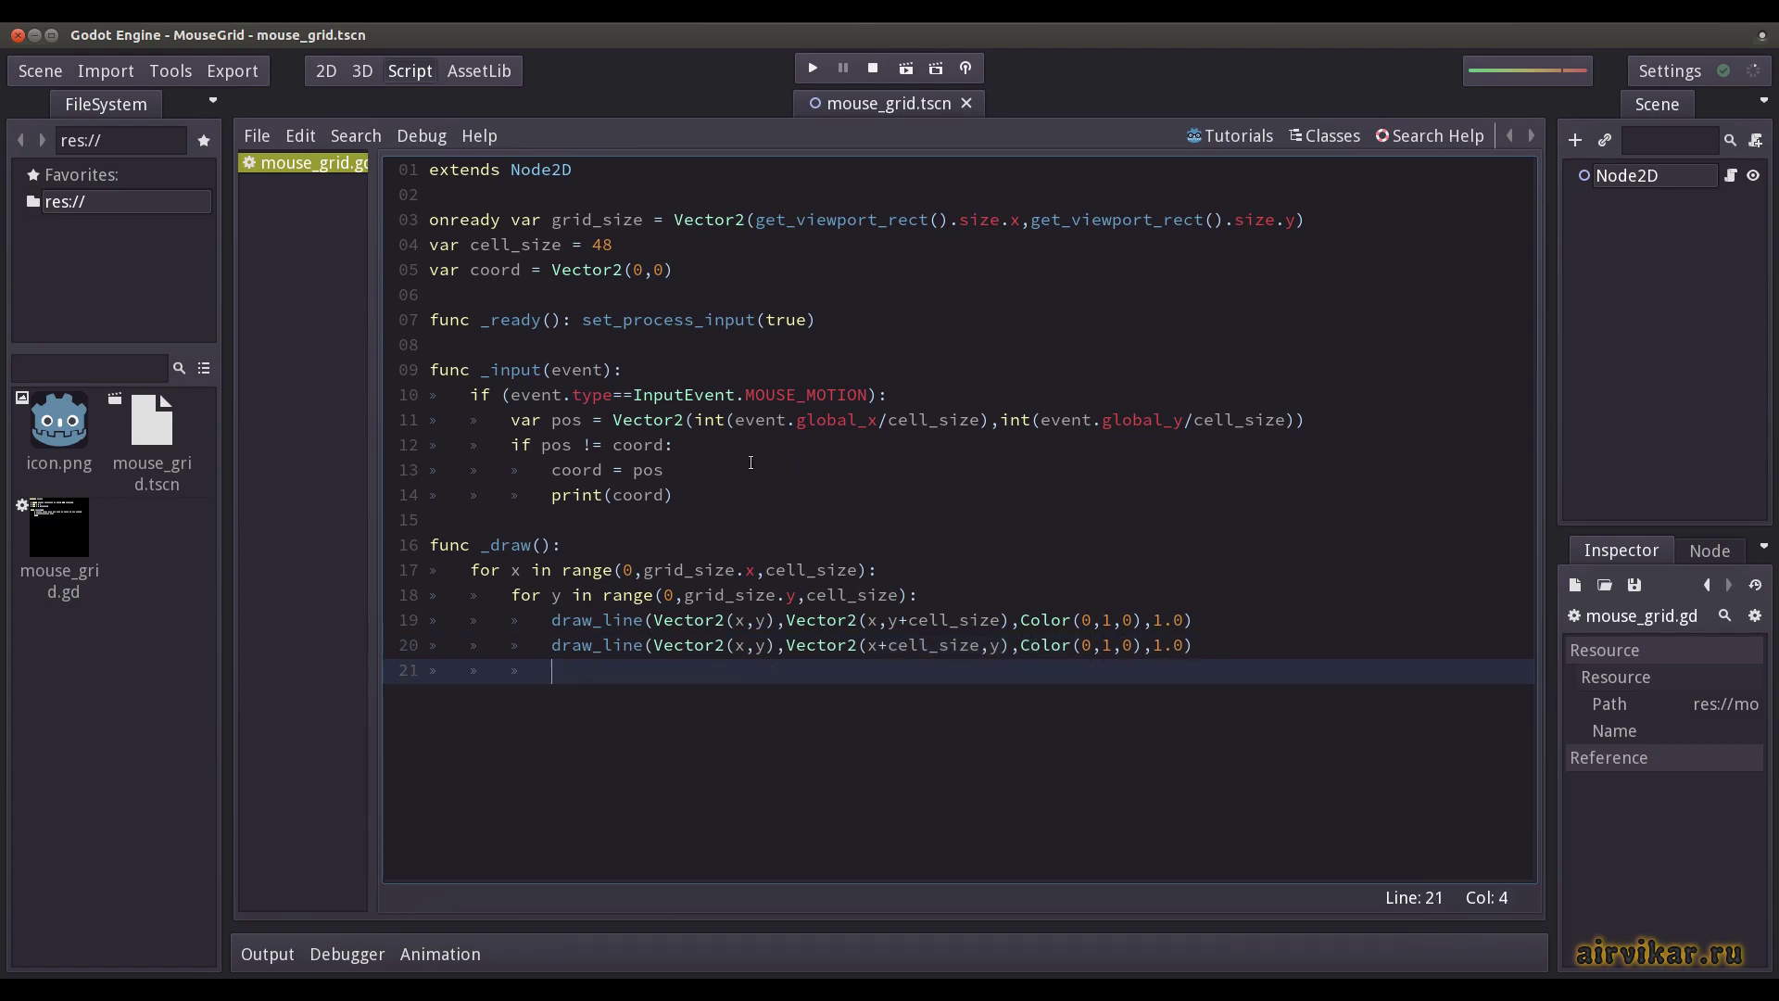
pyautogui.click(904, 71)
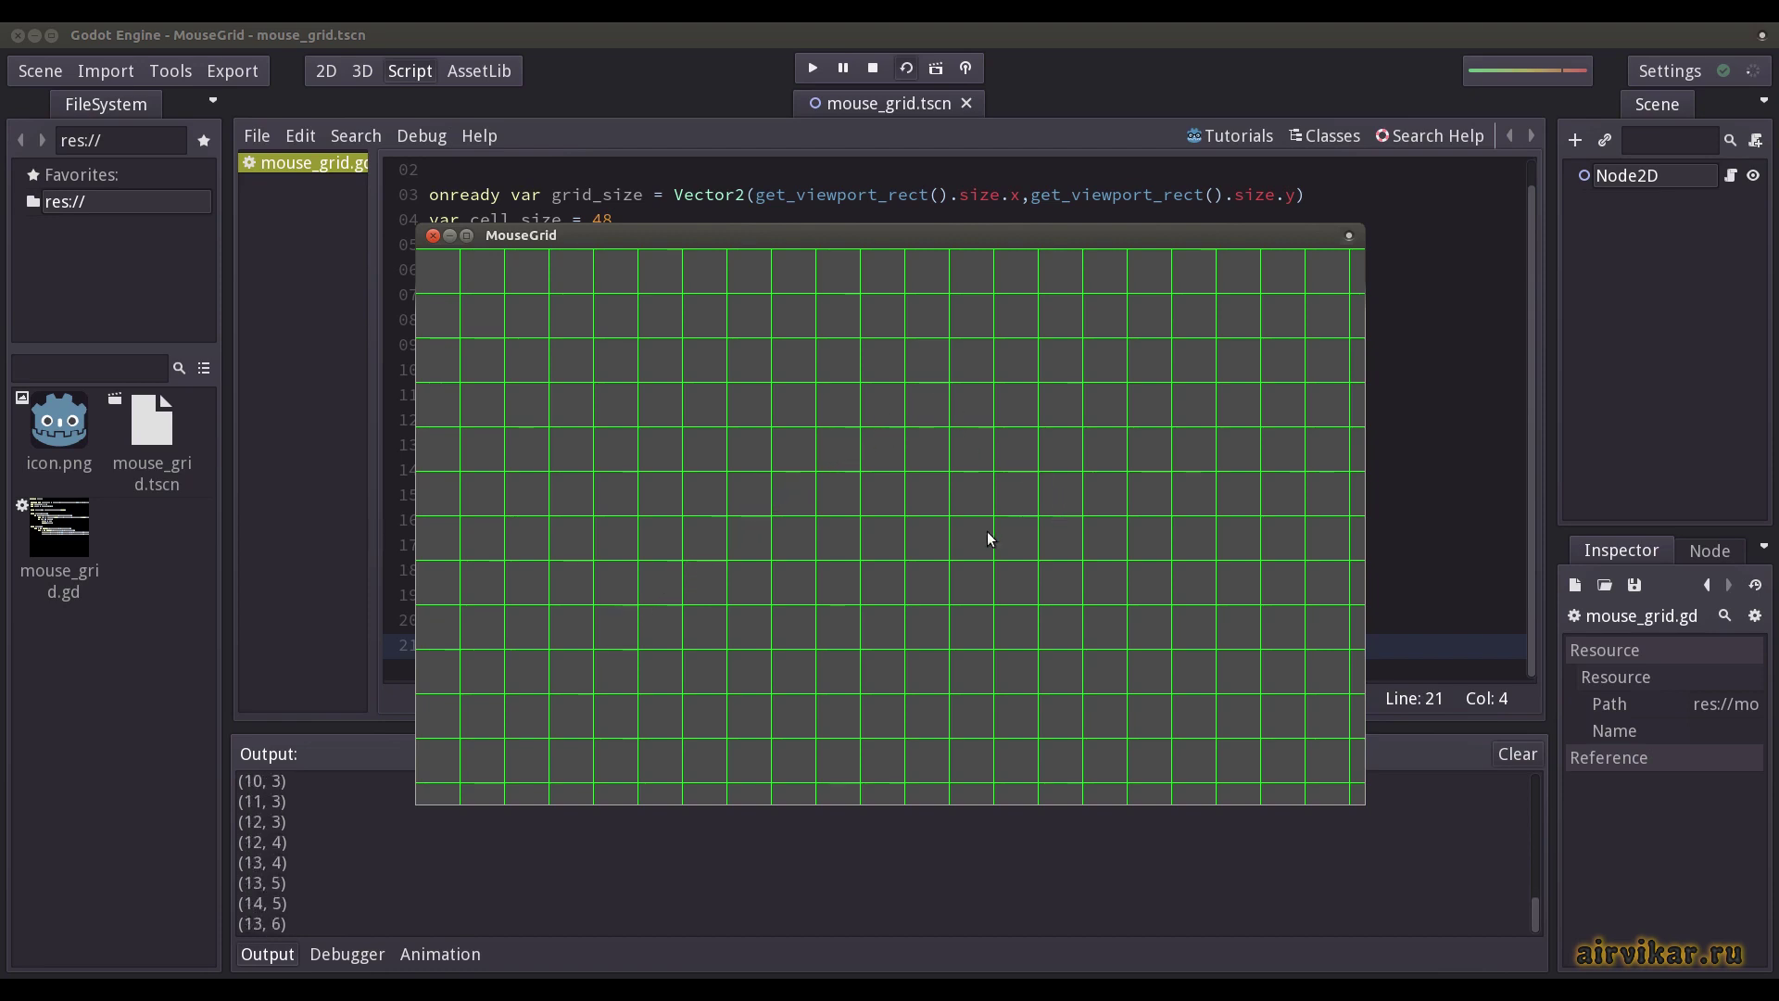
pyautogui.click(433, 236)
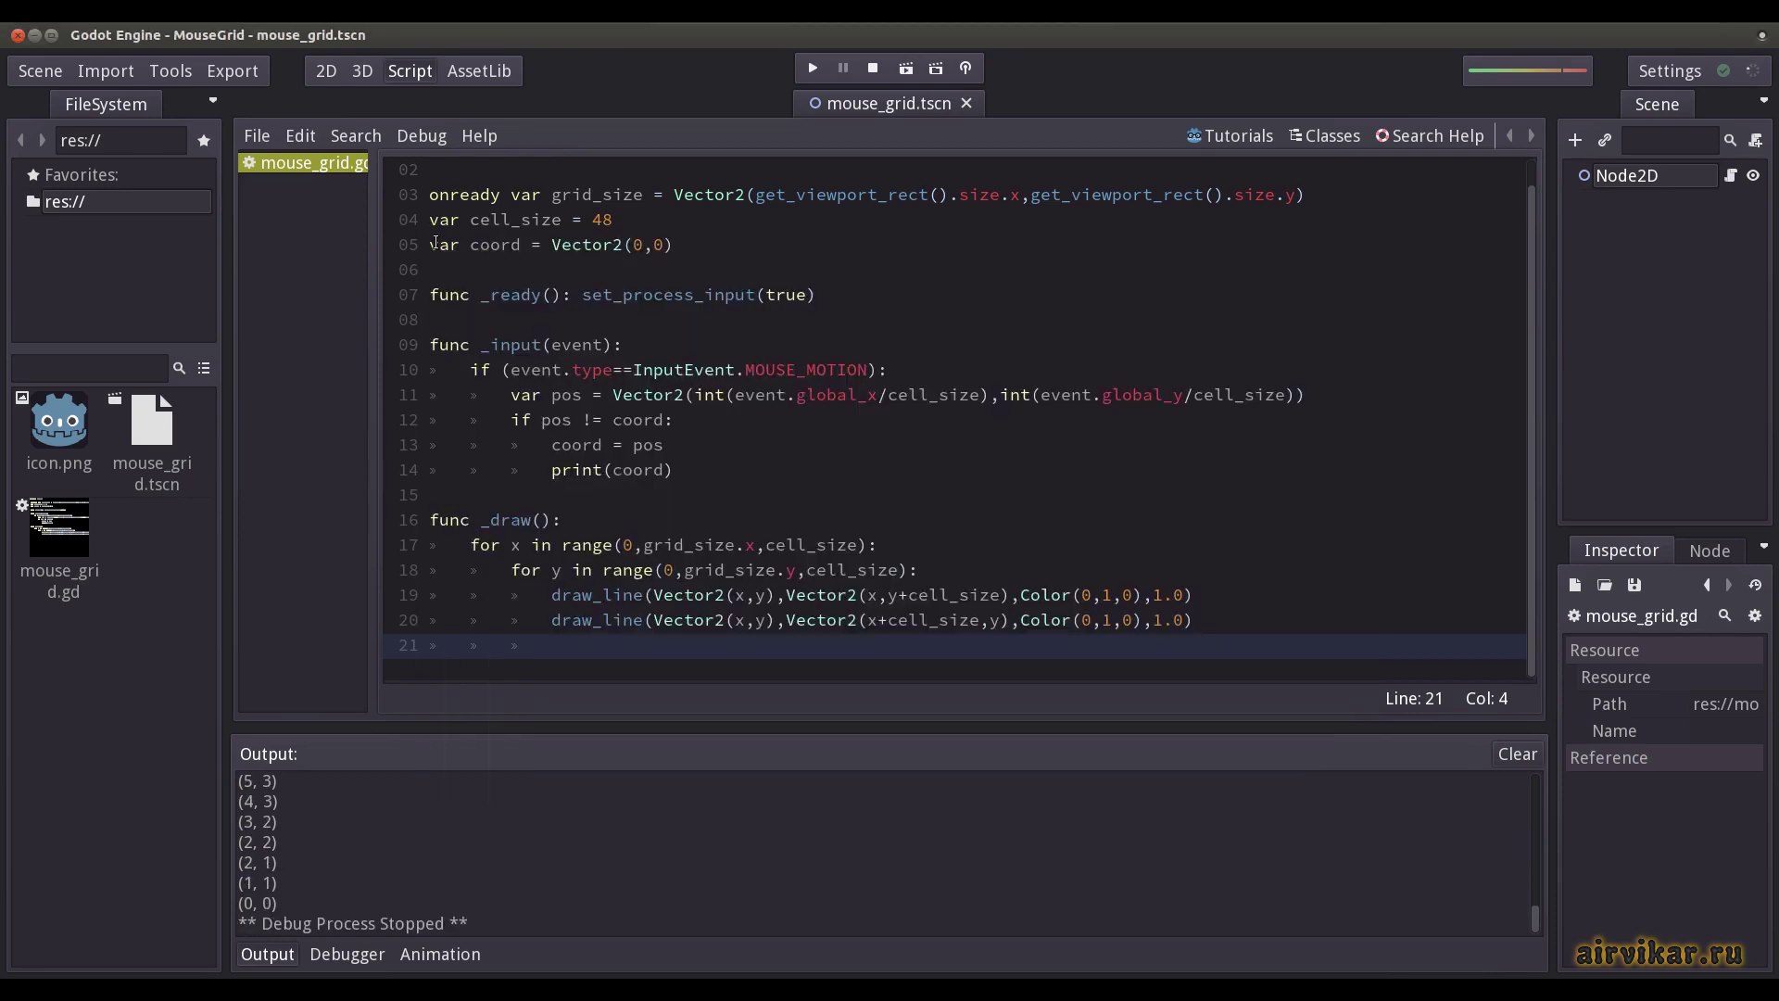
# Add a RichTextLabel child under Node2D by searching 'rich' in Create New Node.
pyautogui.click(275, 957)
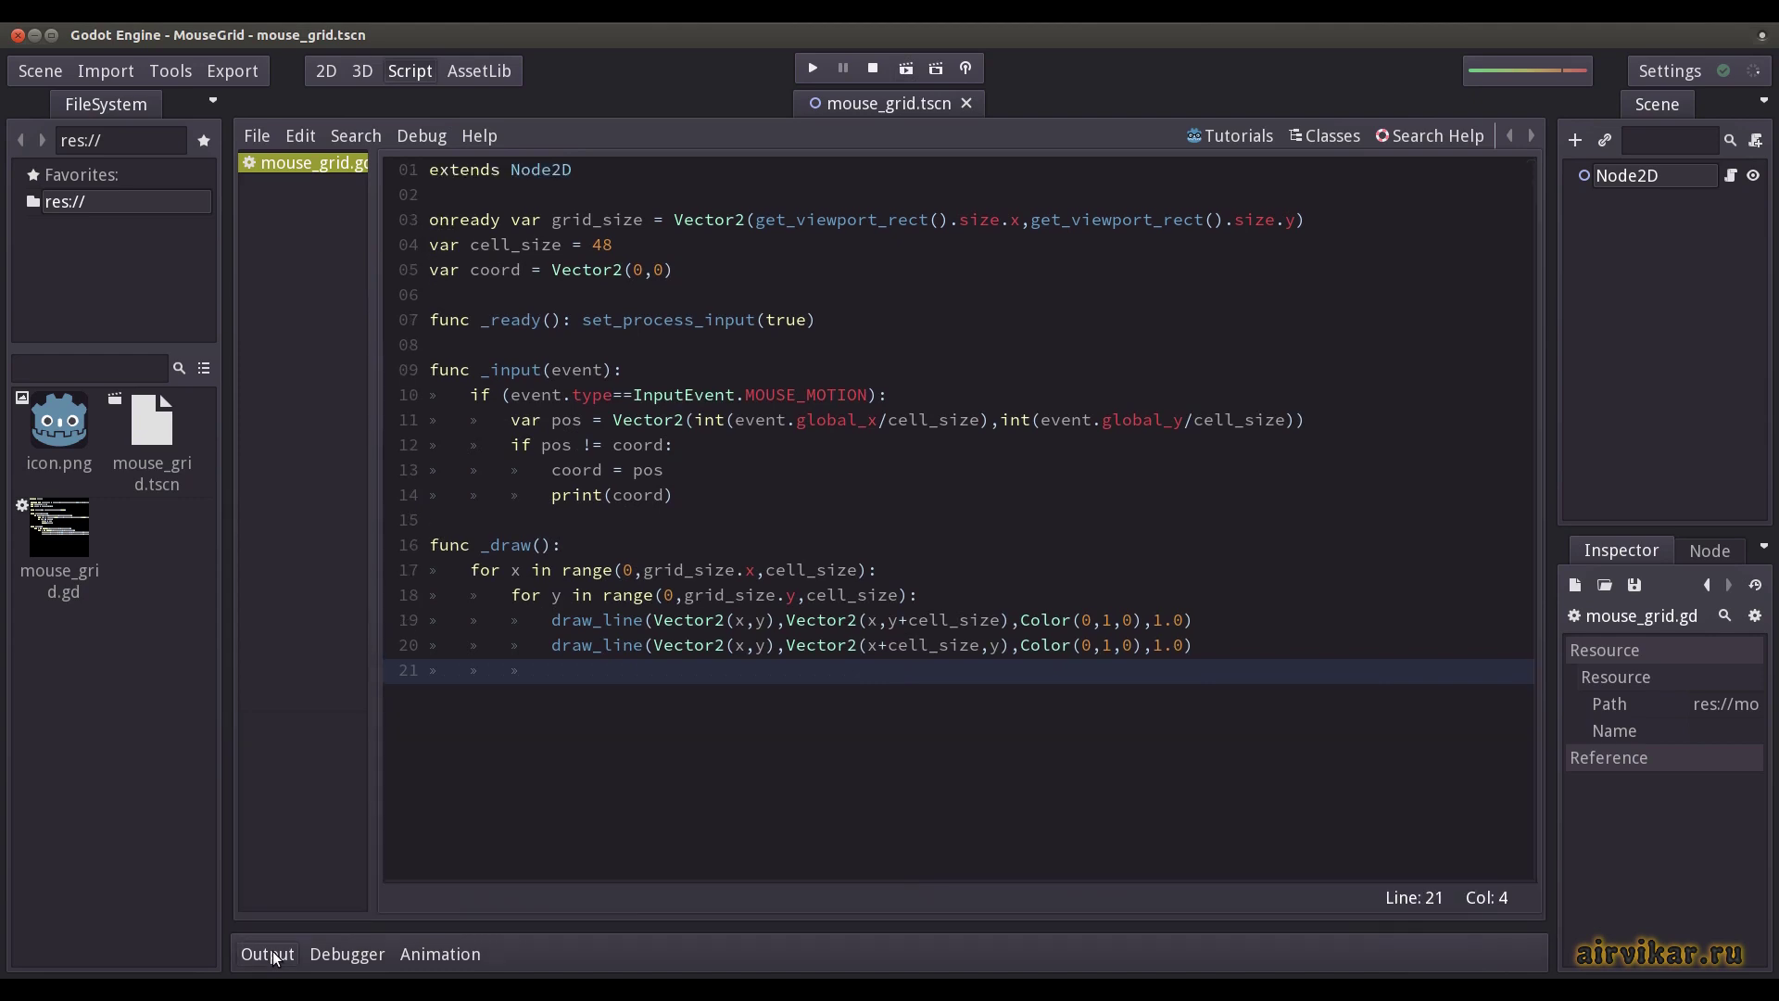
pyautogui.click(1615, 174)
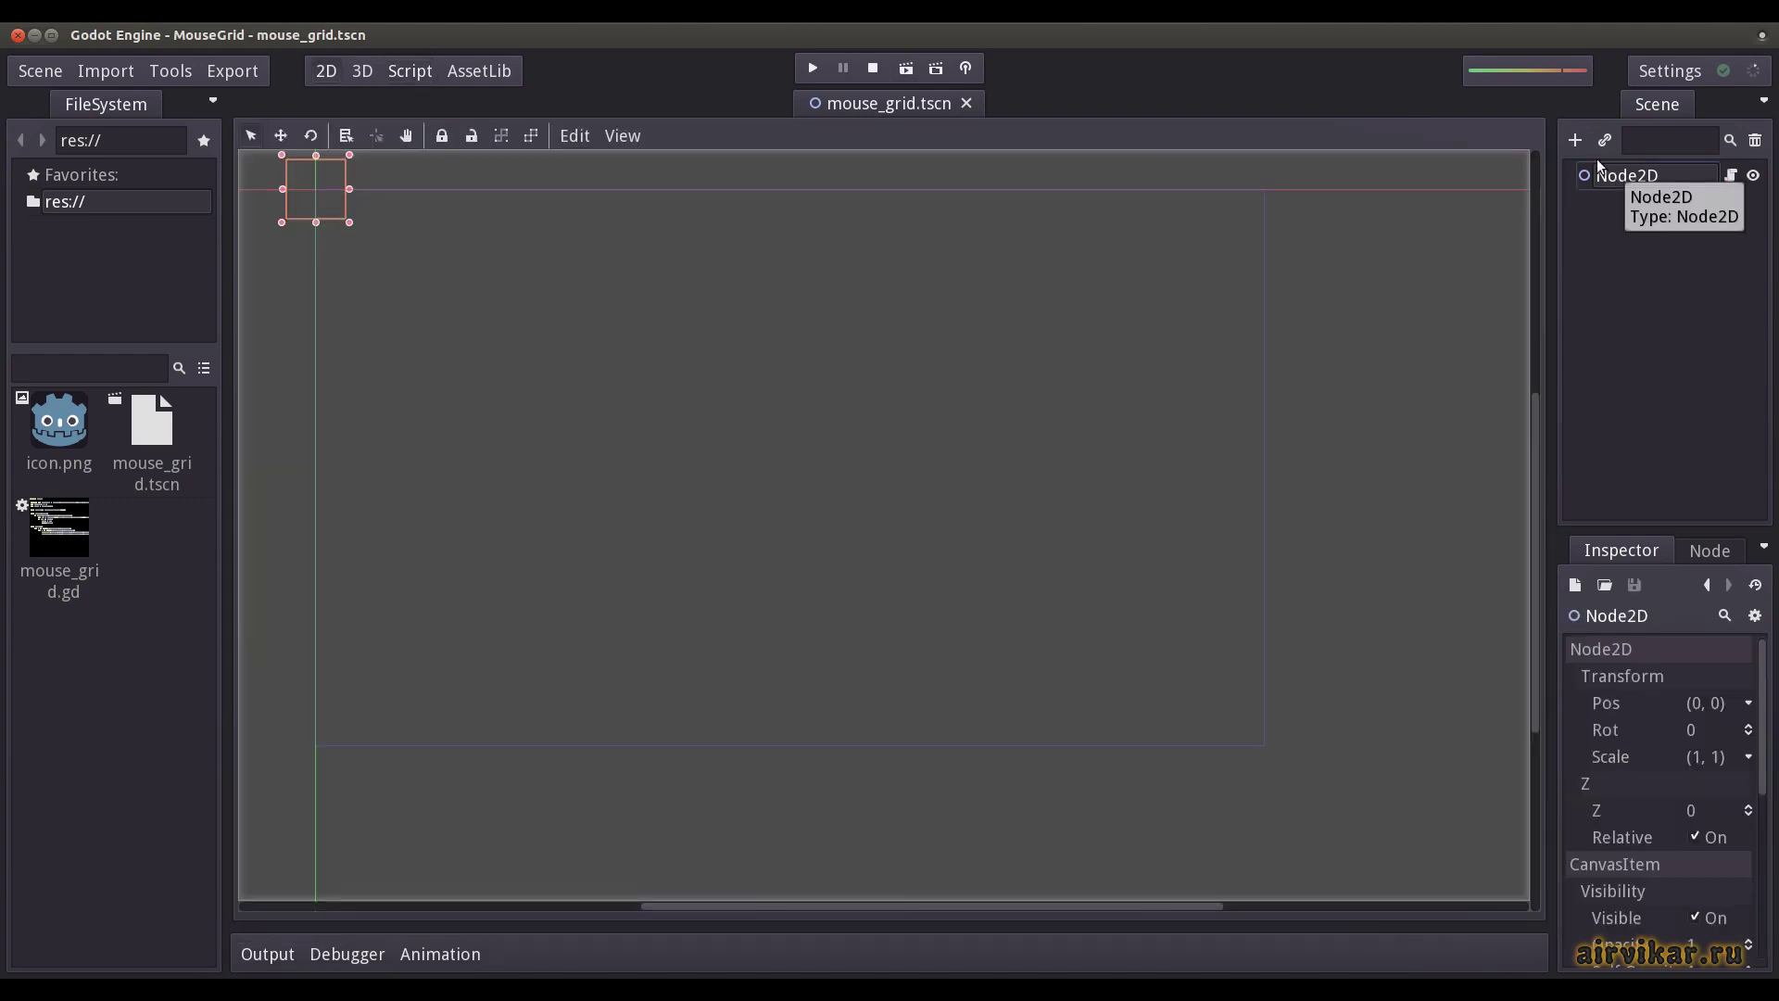
pyautogui.click(1573, 141)
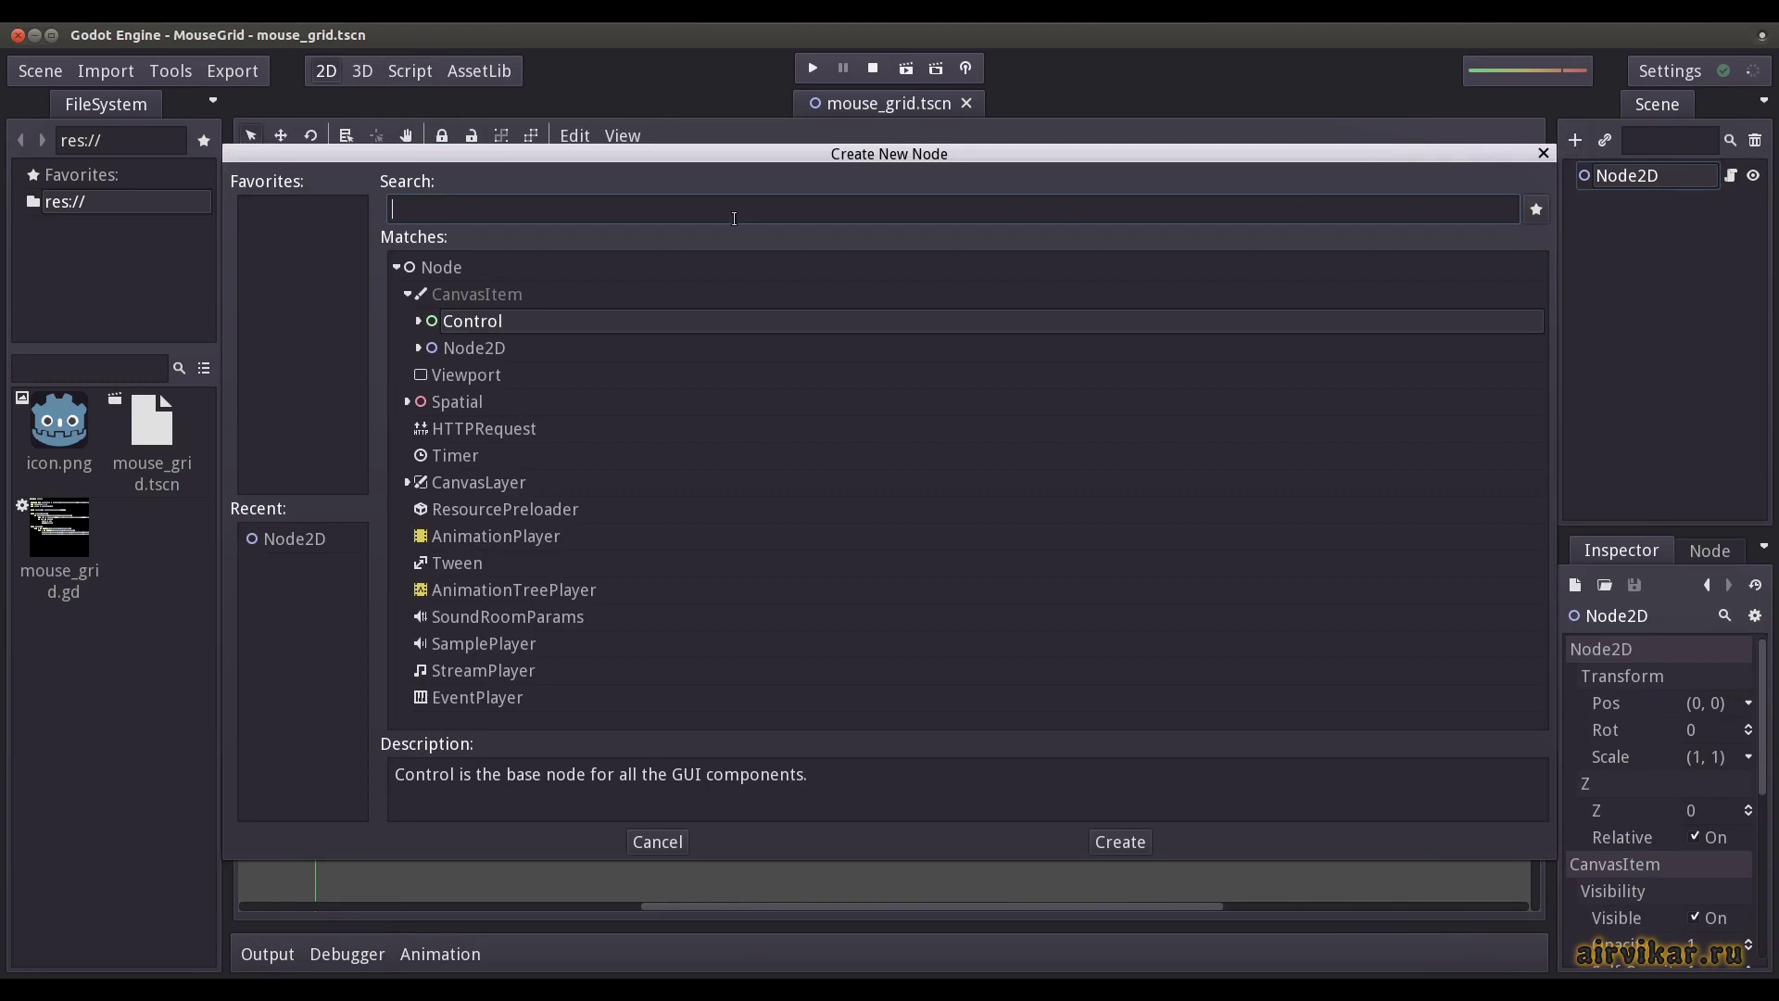
pyautogui.write('rich')
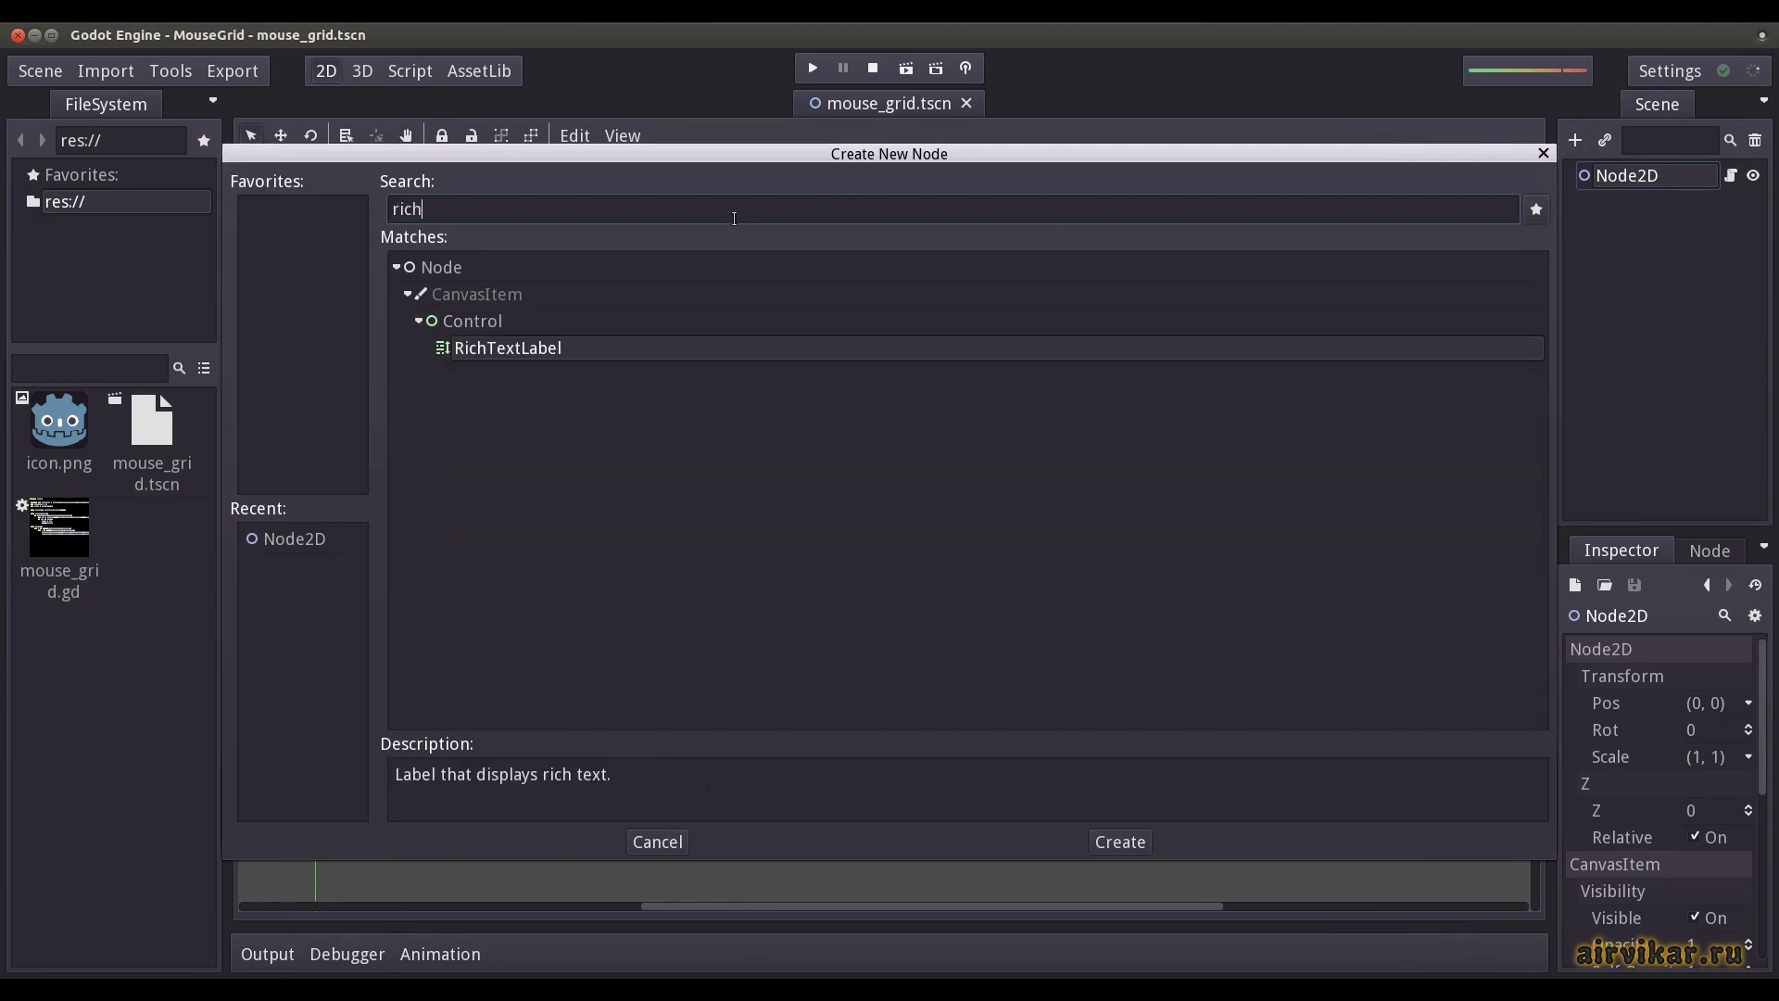
pyautogui.click(587, 347)
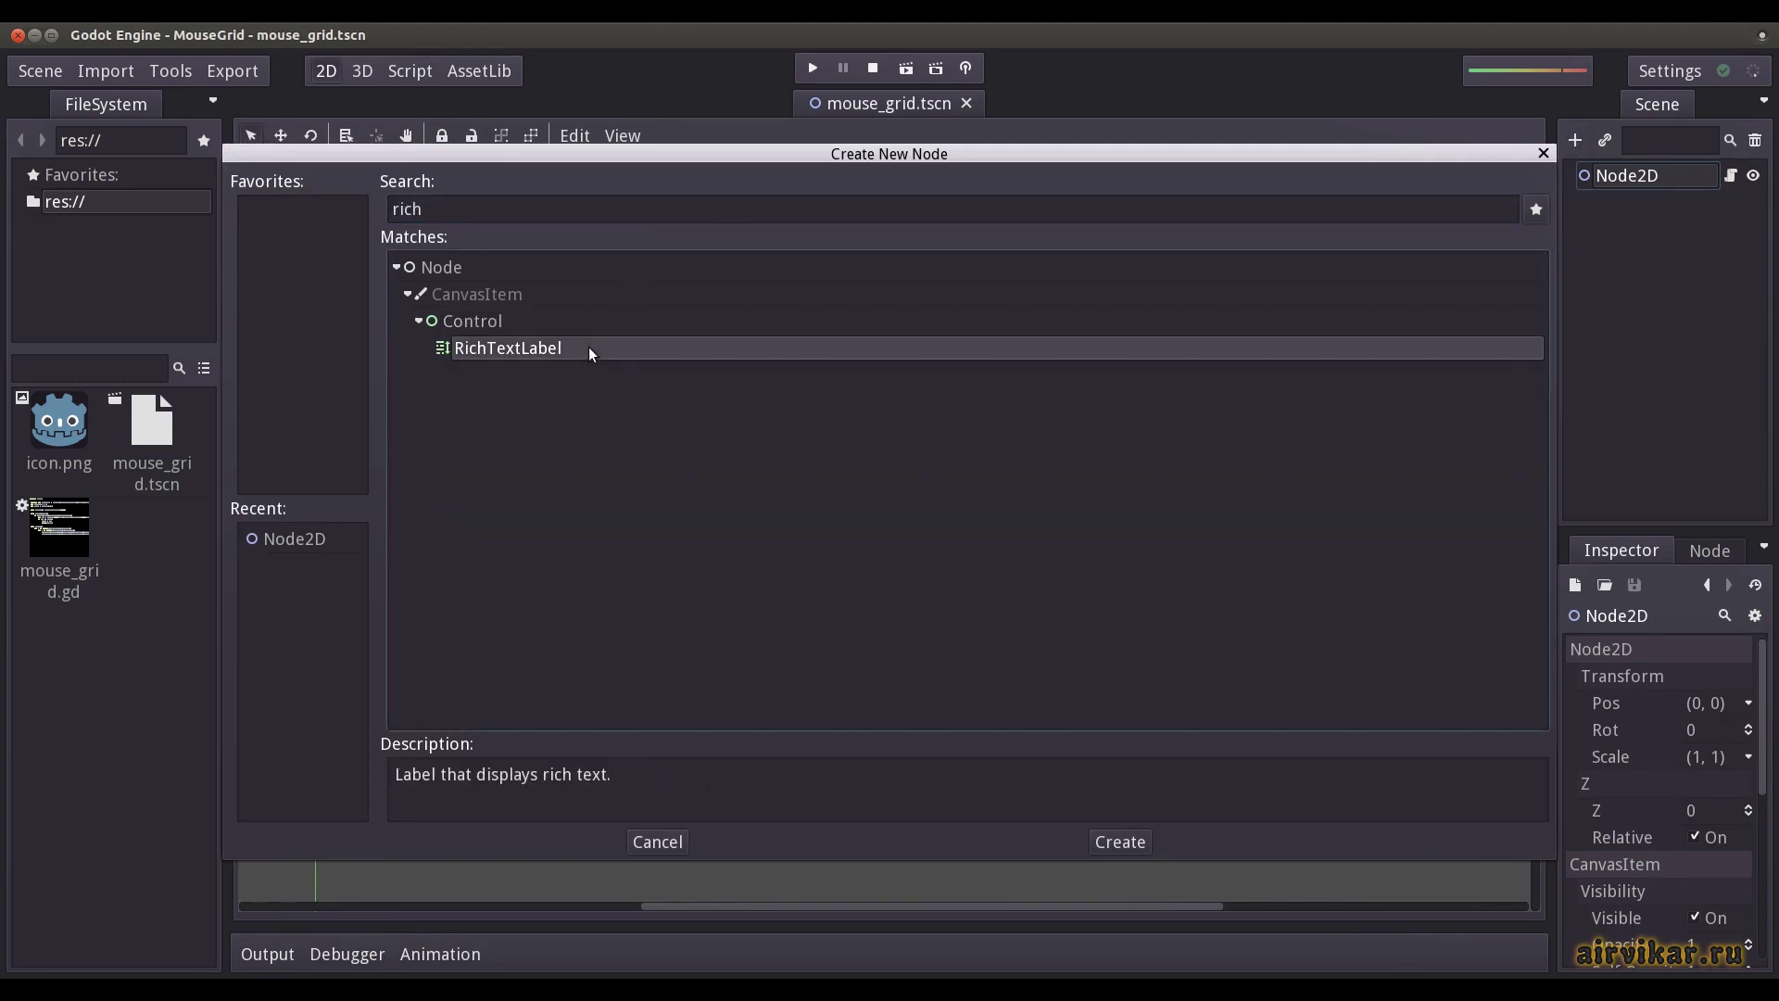
pyautogui.click(1120, 844)
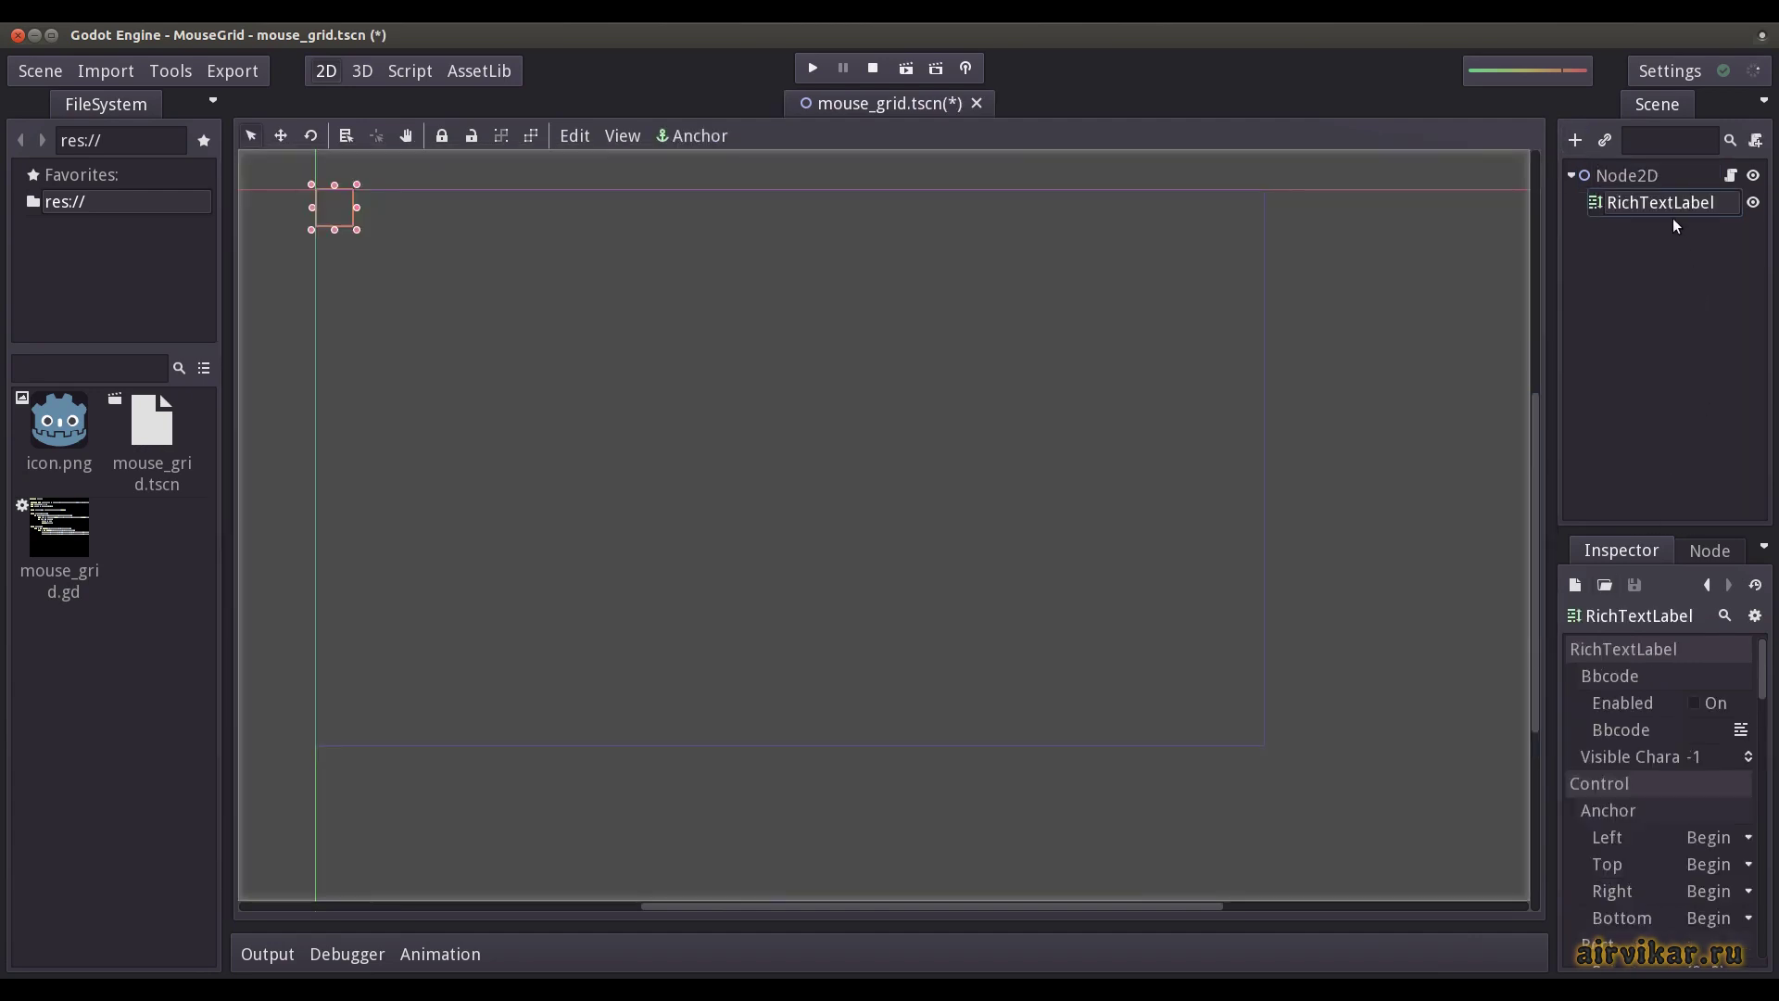
# Rename the RichTextLabel to coord and drag its right edge to widen the box.
pyautogui.doubleClick(1668, 208)
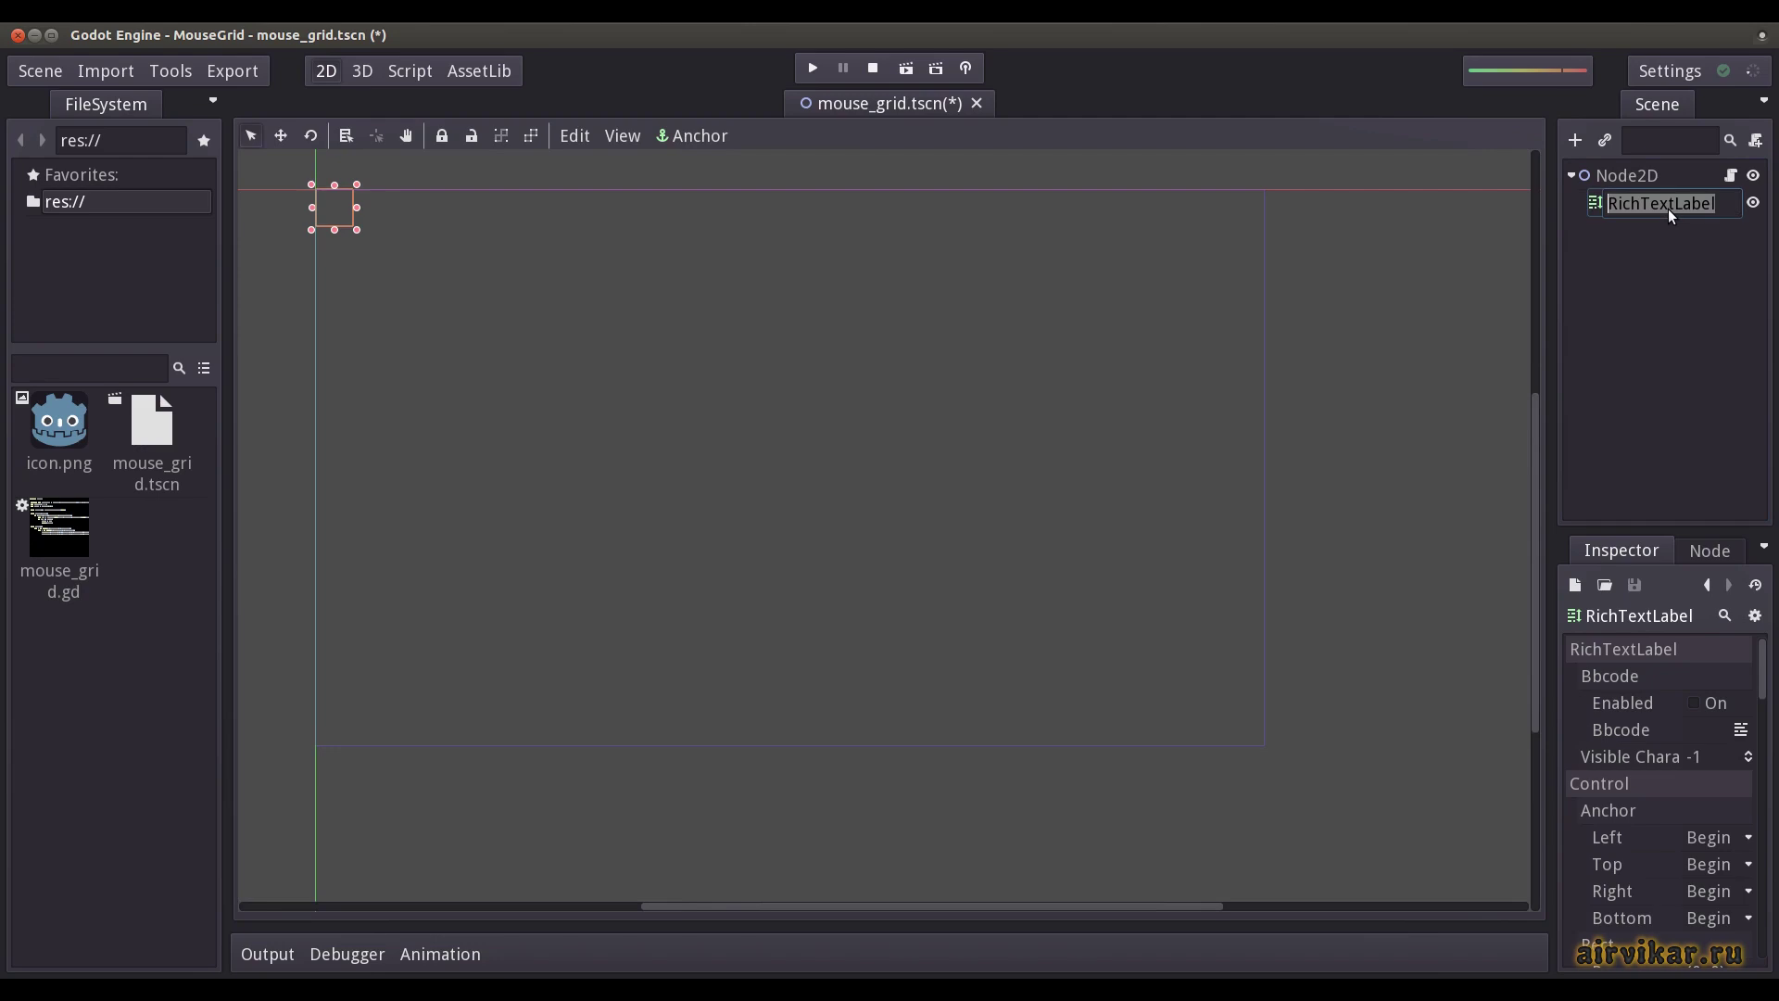
pyautogui.write('coord')
pyautogui.press('Return')
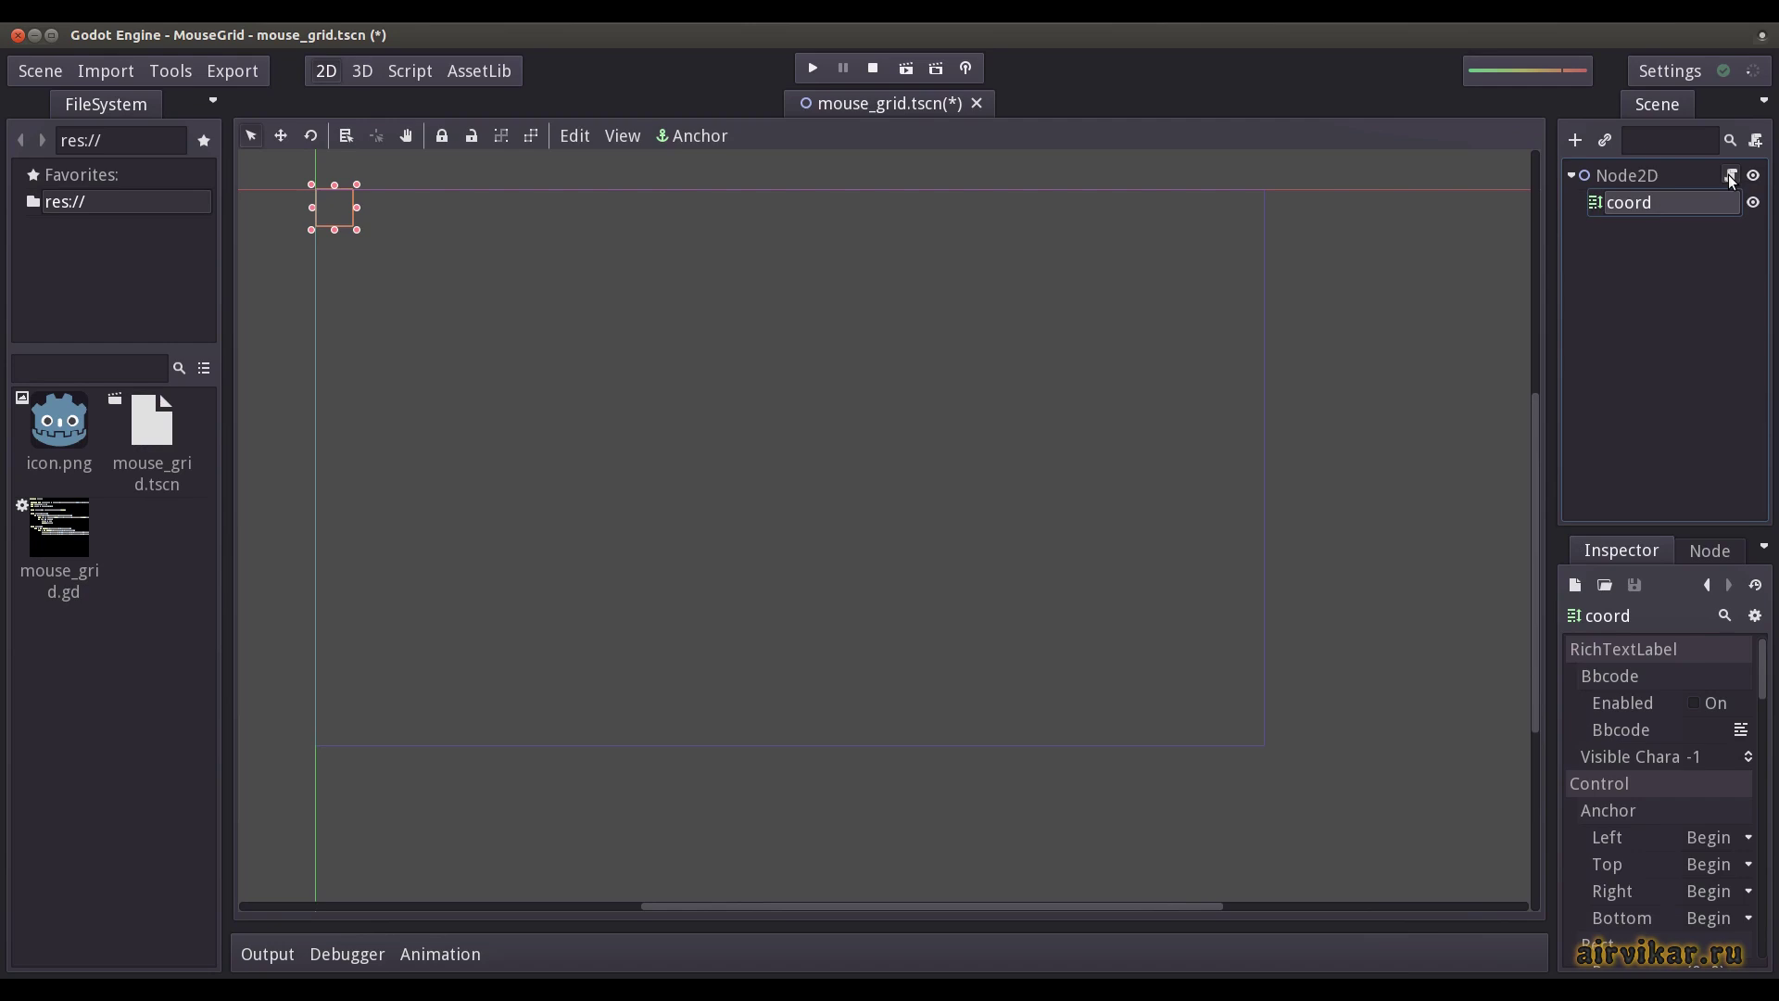
pyautogui.click(1732, 176)
pyautogui.click(1667, 213)
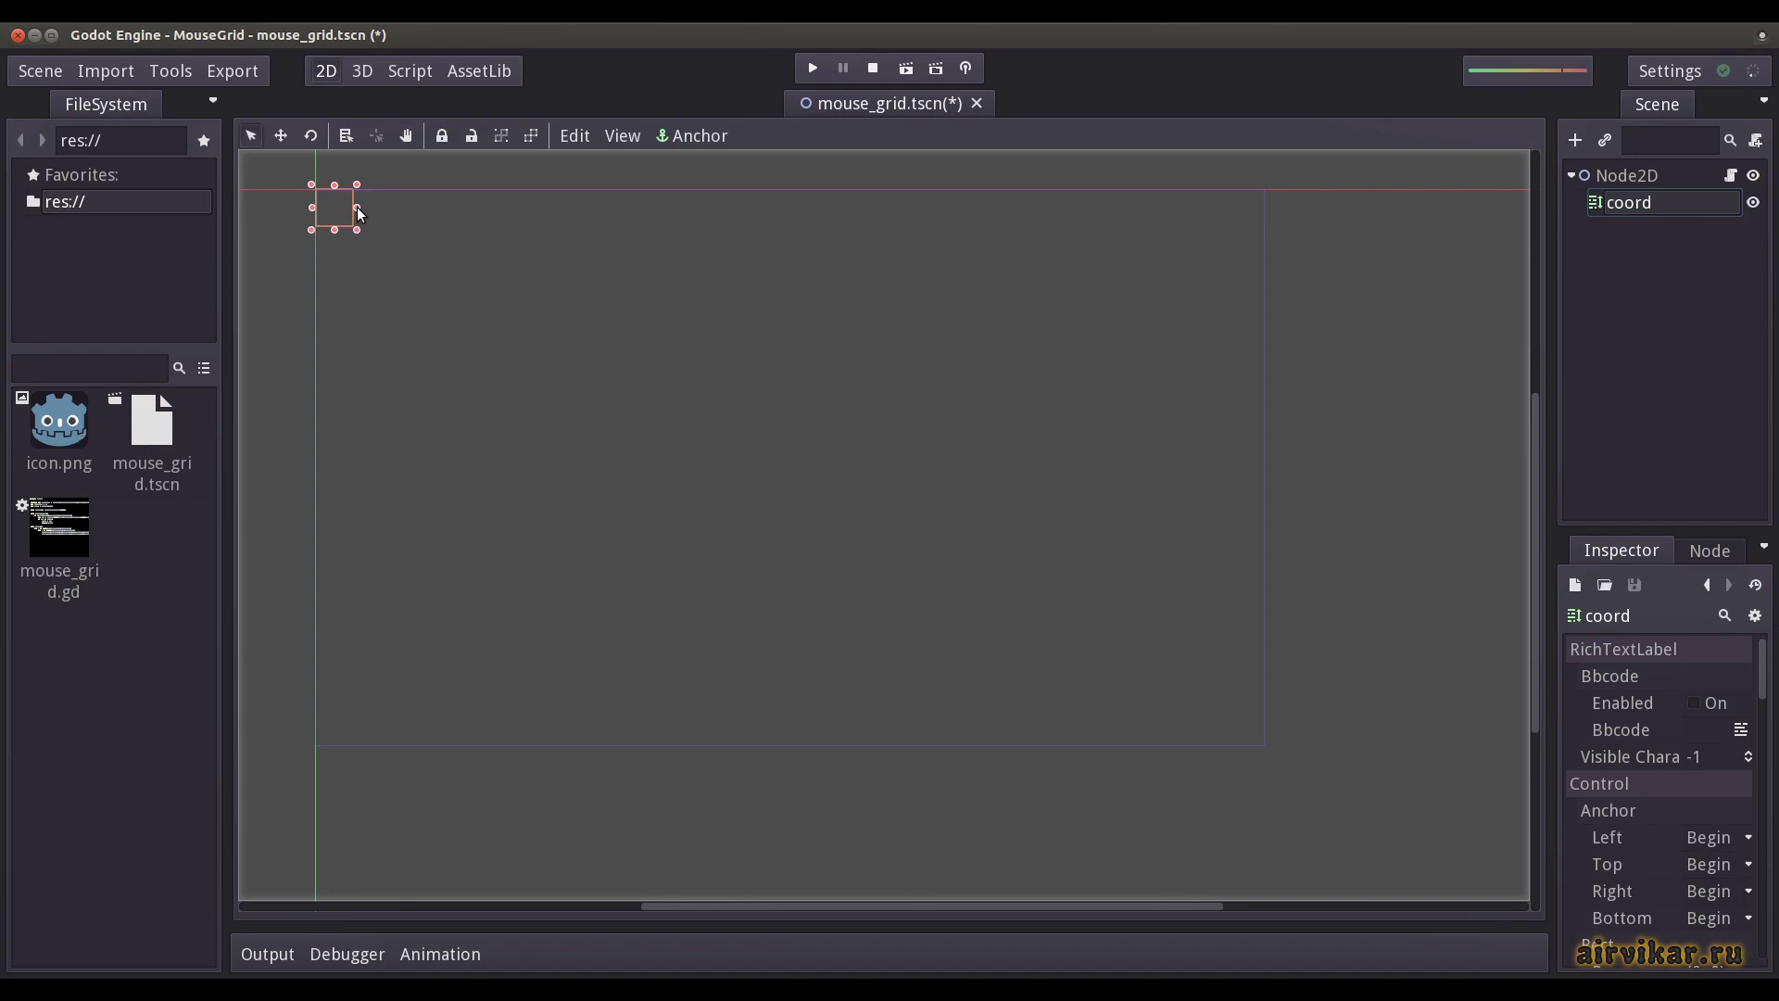
pyautogui.moveTo(358, 208)
pyautogui.mouseDown()
pyautogui.moveTo(452, 210)
pyautogui.moveTo(376, 223)
pyautogui.mouseUp()
# After print(coord) in mouse_grid.gd, add get_node("coord").clear() to empty the label.
pyautogui.click(1731, 177)
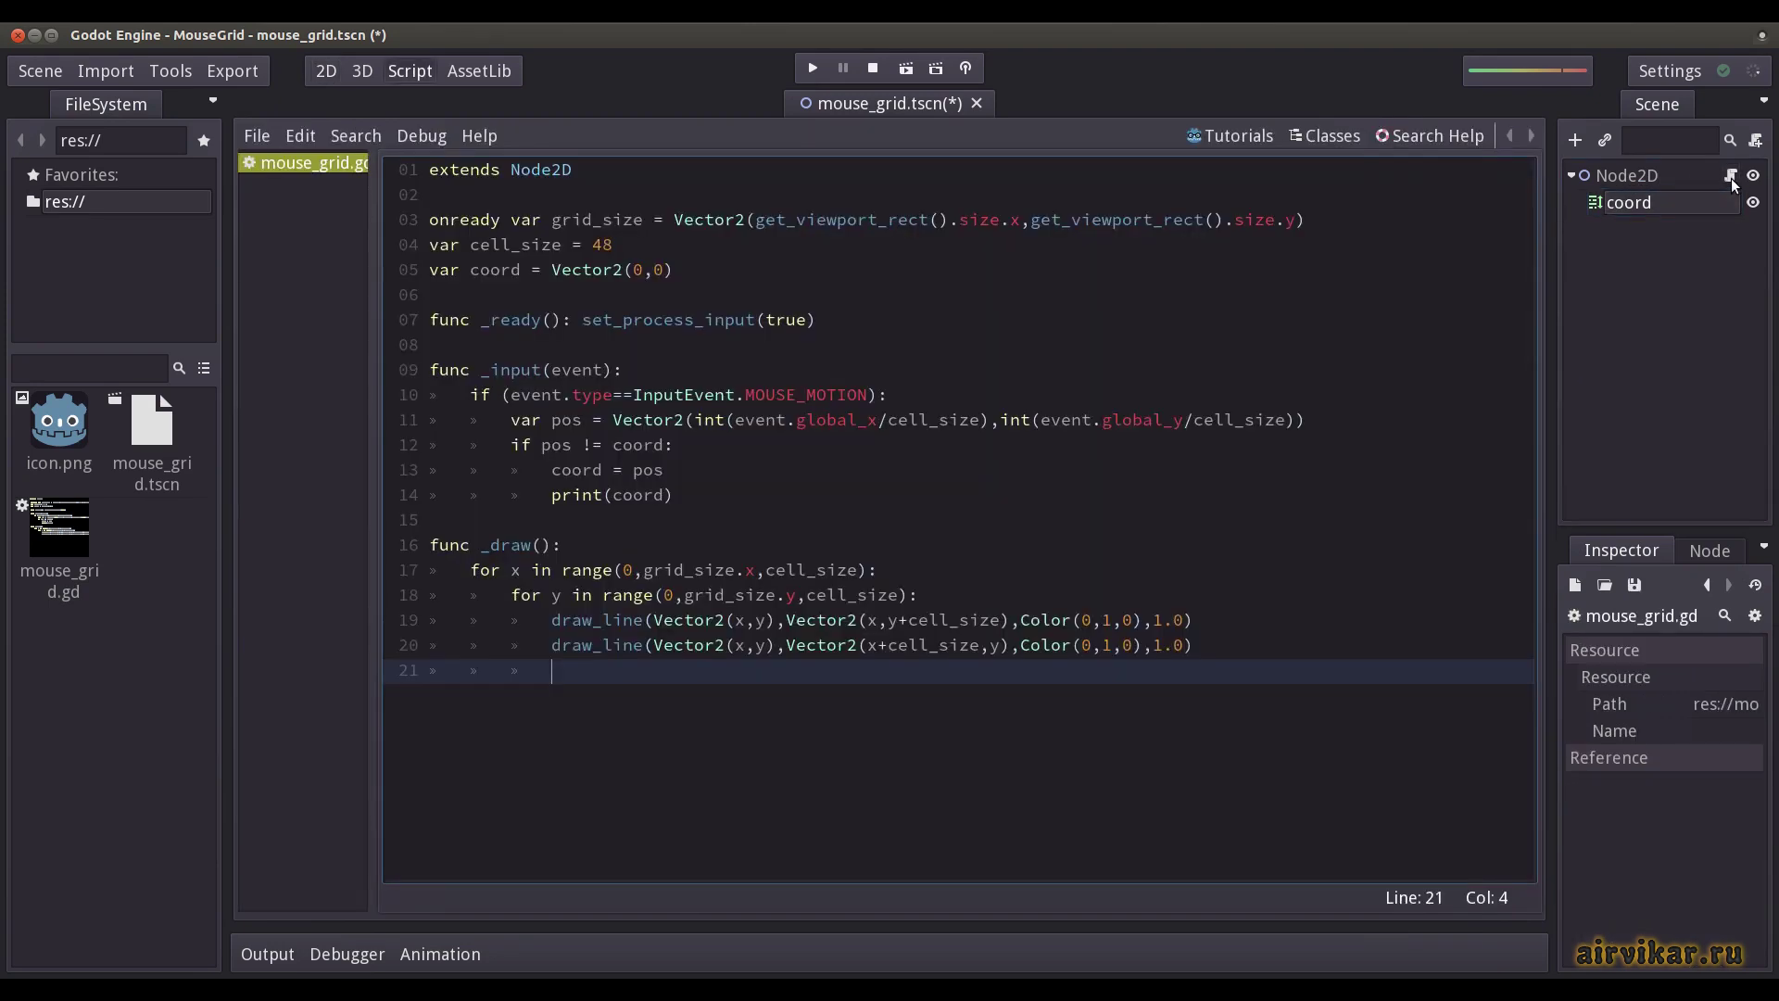
pyautogui.click(703, 496)
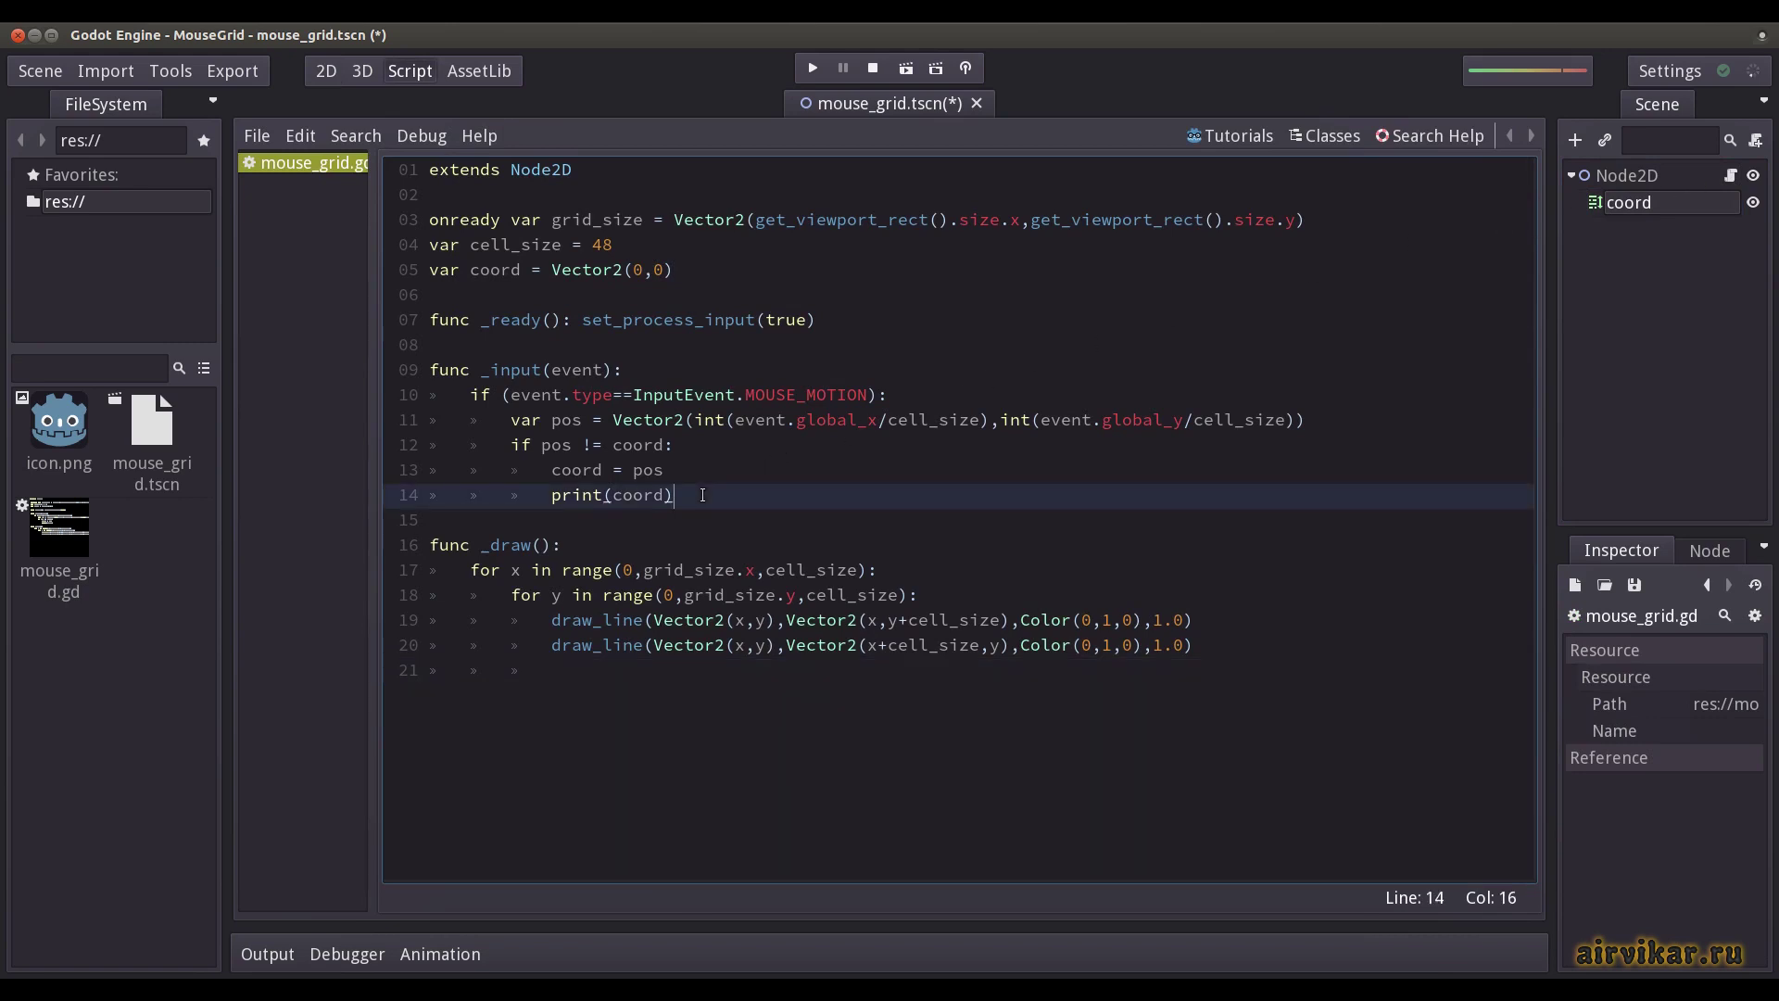
pyautogui.press('Return')
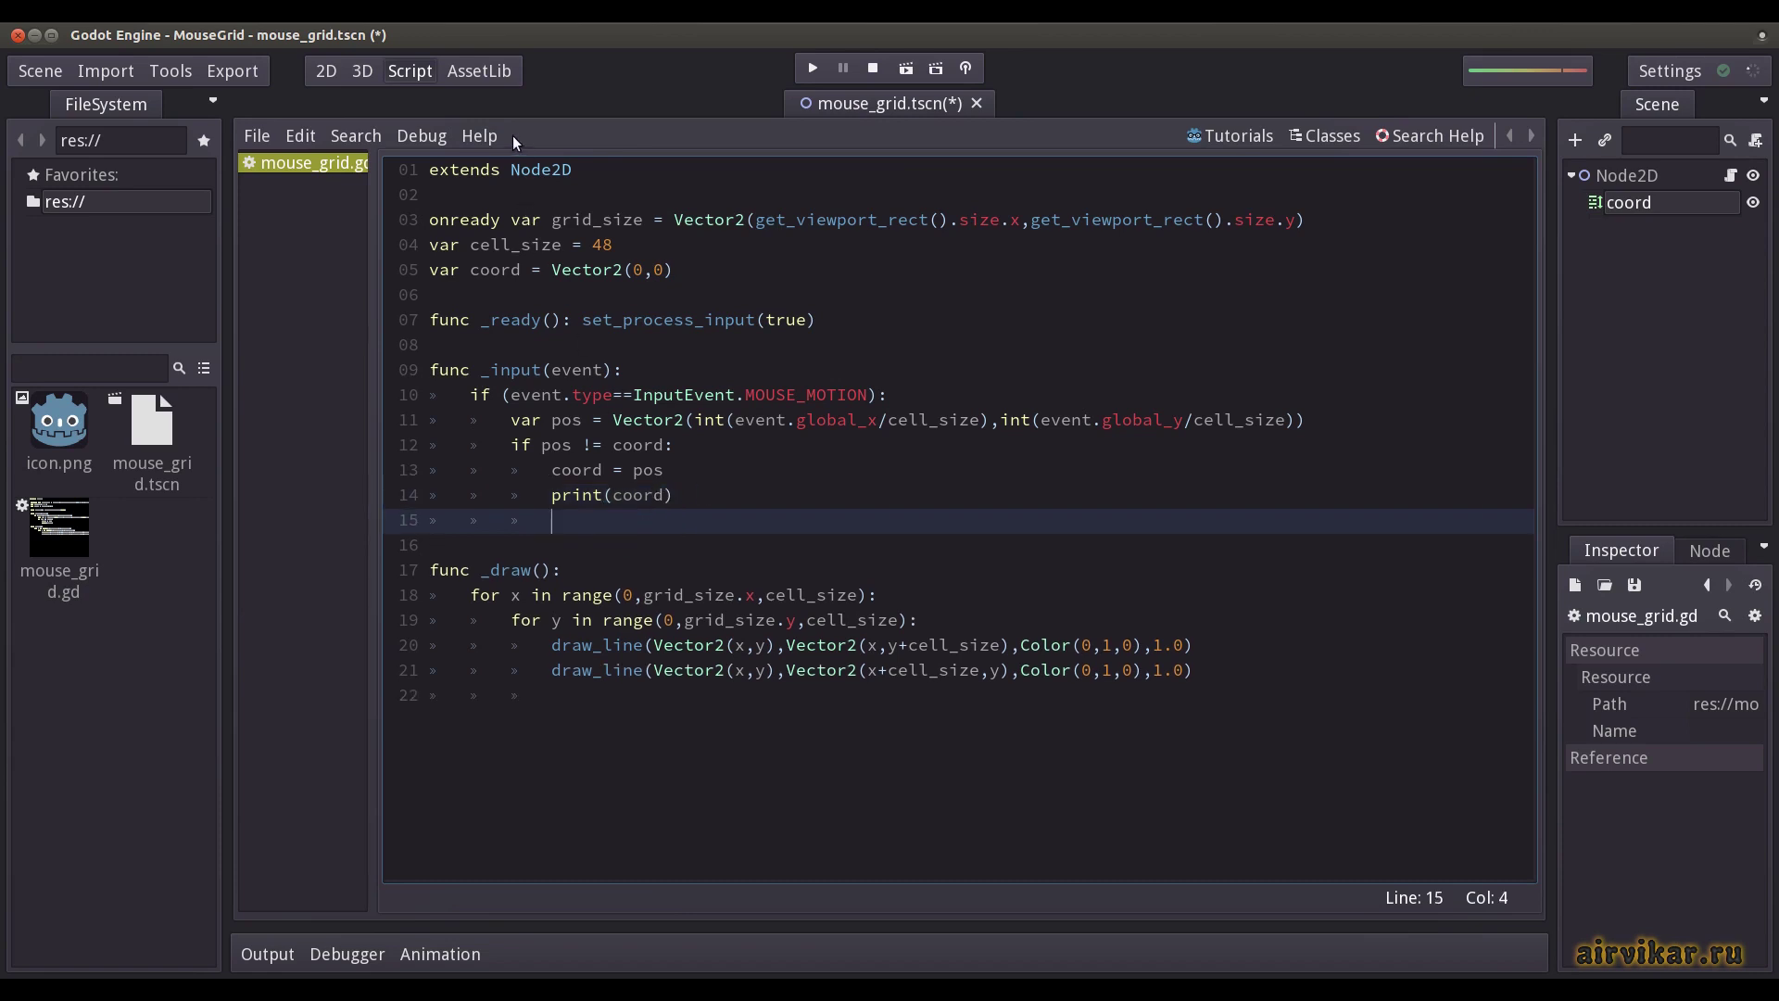
pyautogui.write('R')
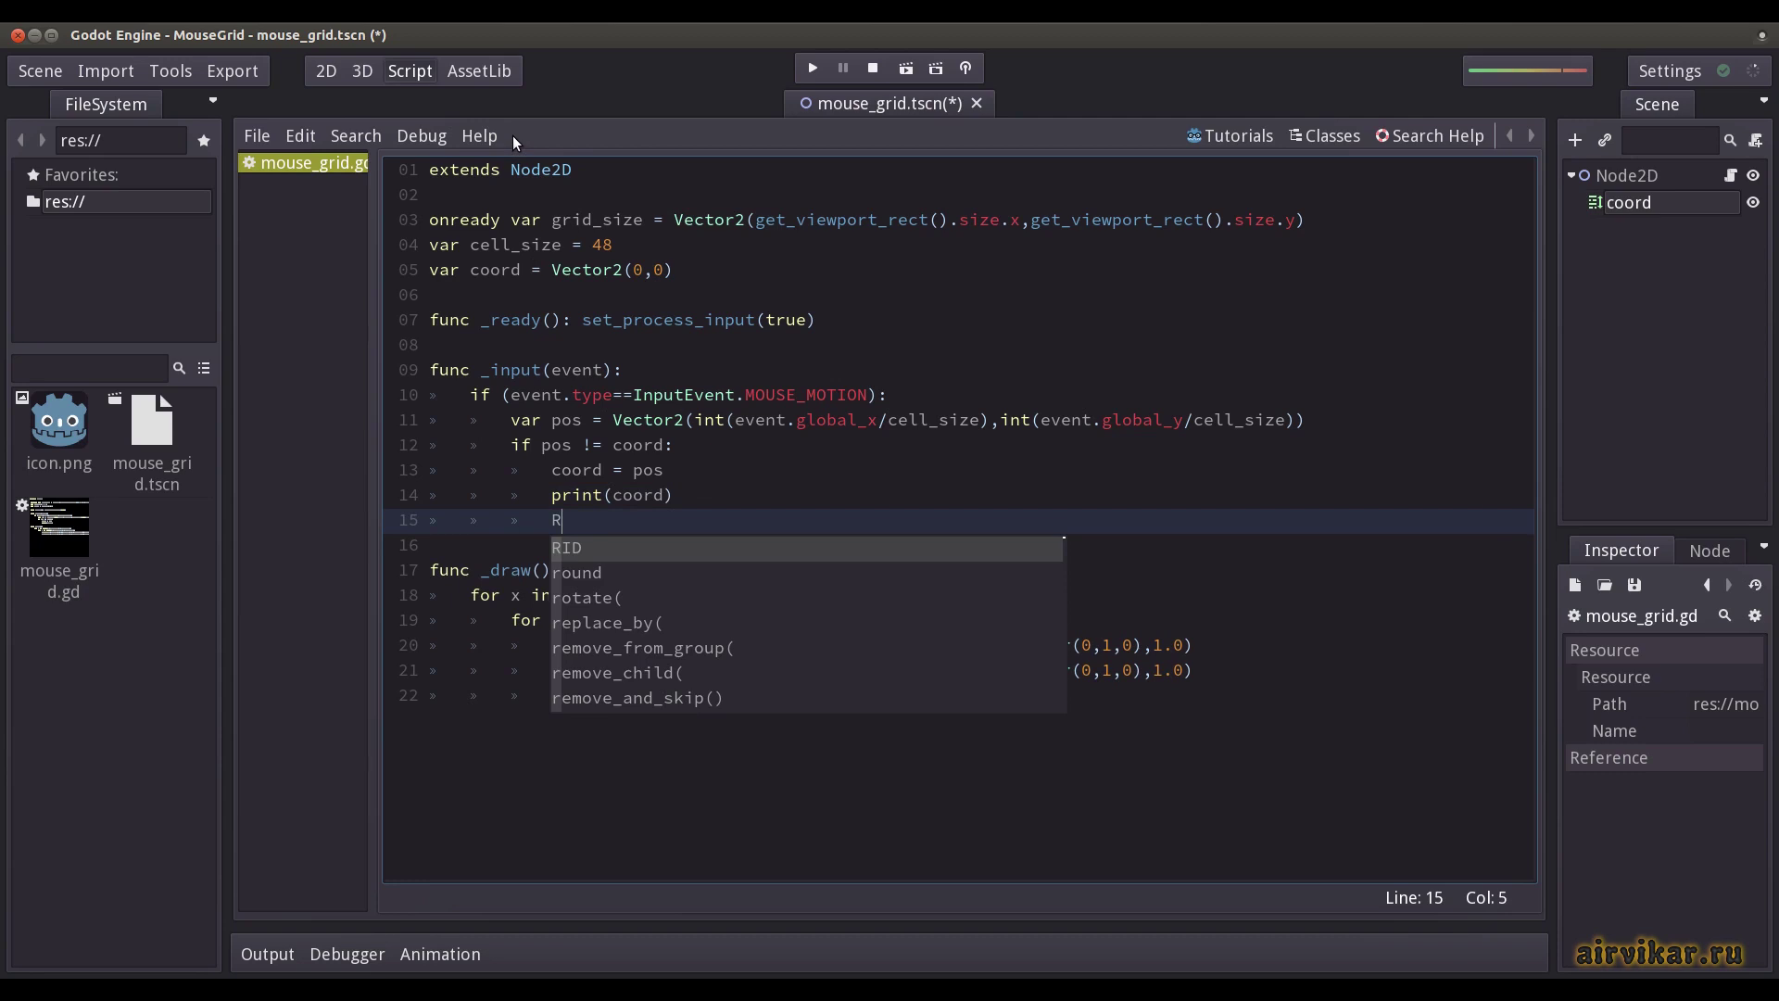
pyautogui.click(581, 521)
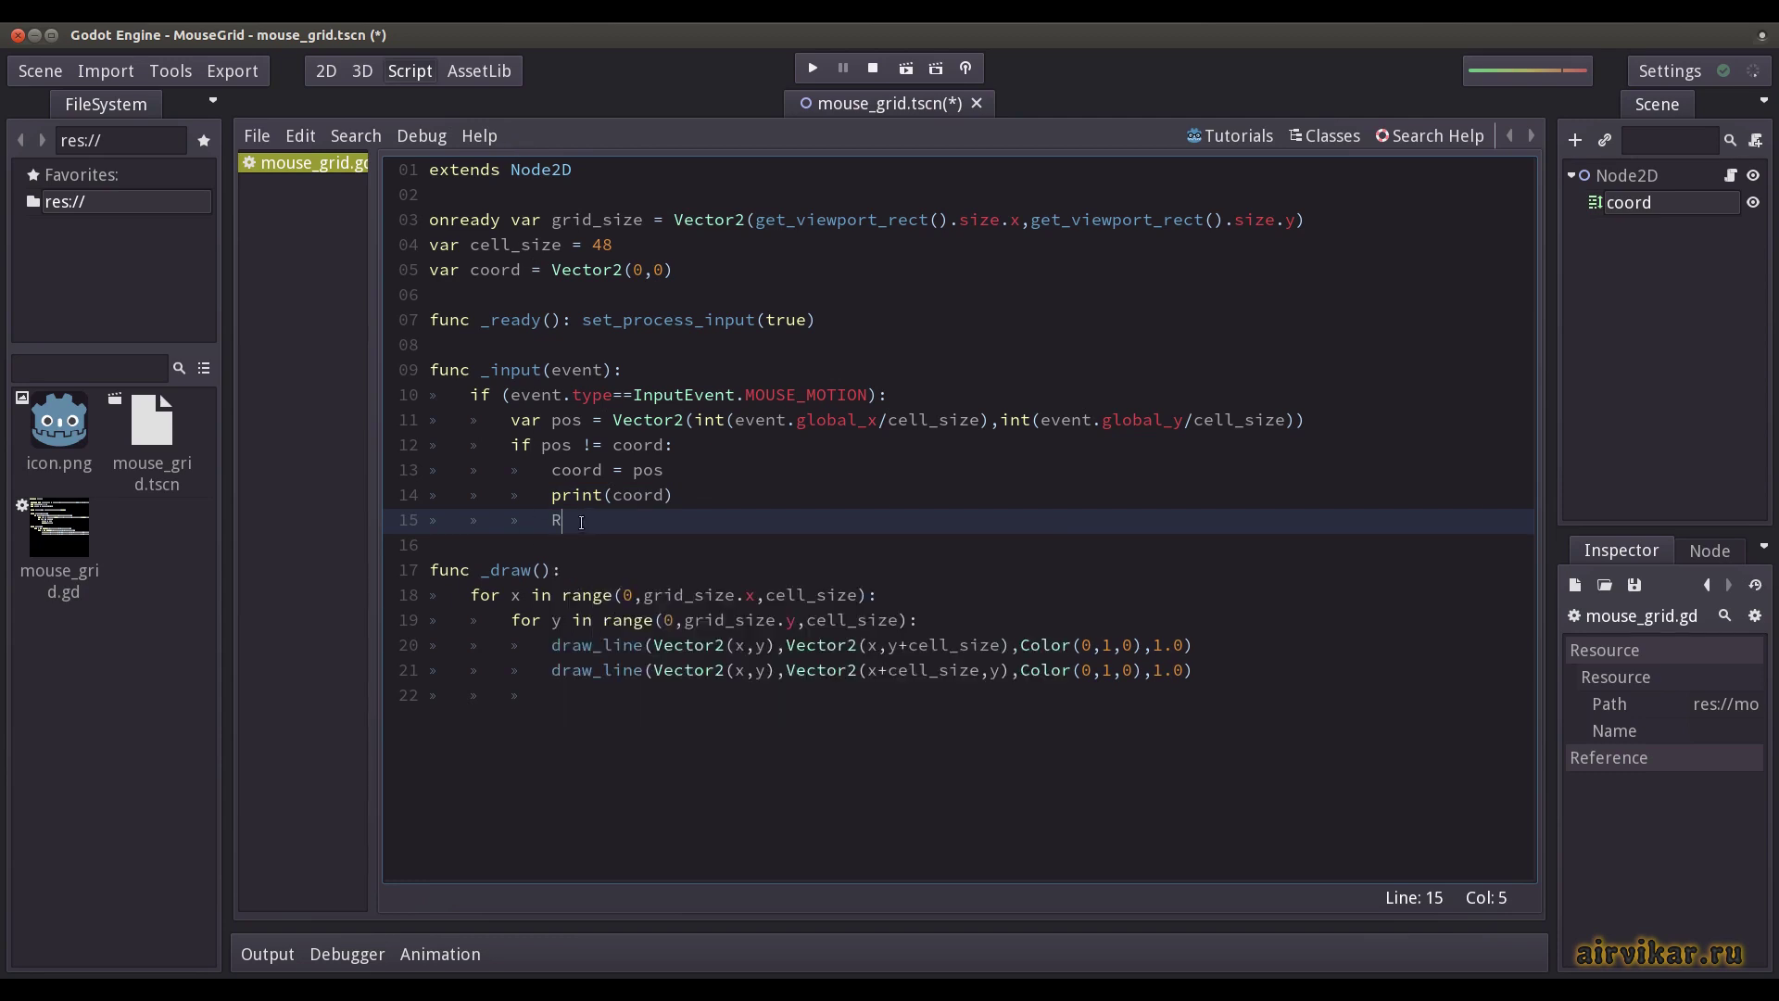
pyautogui.press('BackSpace')
pyautogui.write('get_node')
pyautogui.write('("coord").clear')
pyautogui.write('()')
pyautogui.press('Return')
# Push yellow Color(1,1,0) and underline formatting onto the coord label.
pyautogui.write('get_node("co')
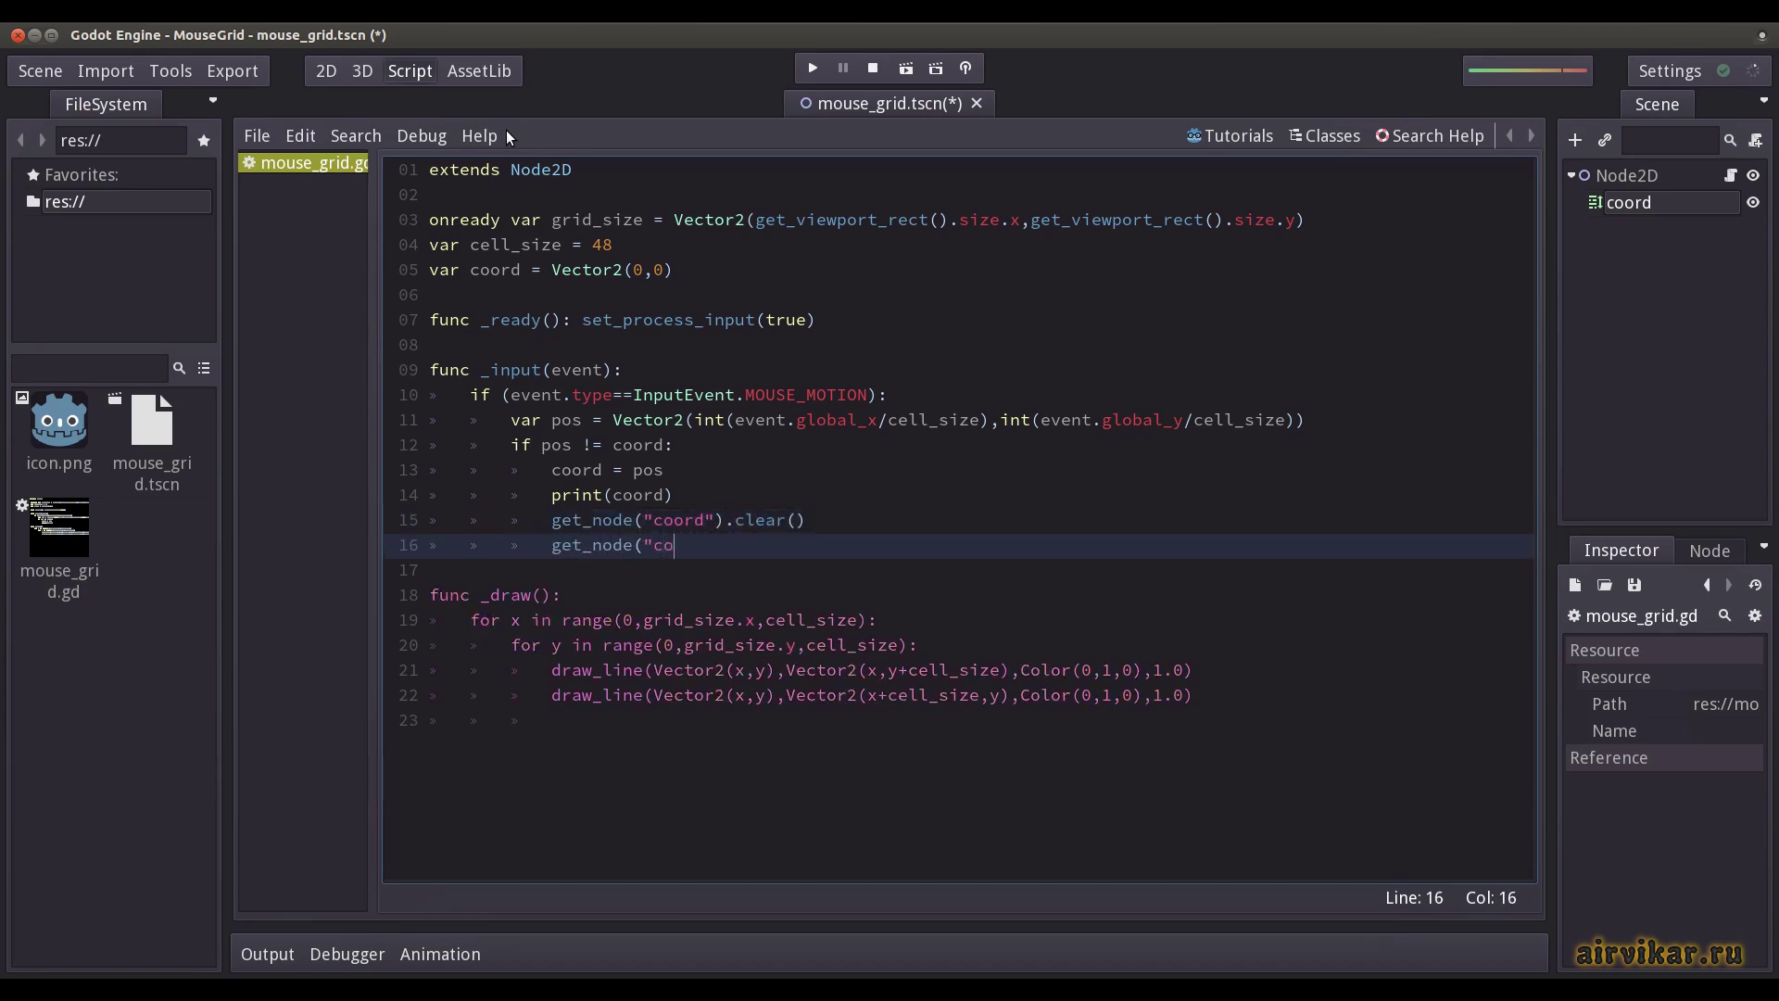
pyautogui.write('ord").push_colo')
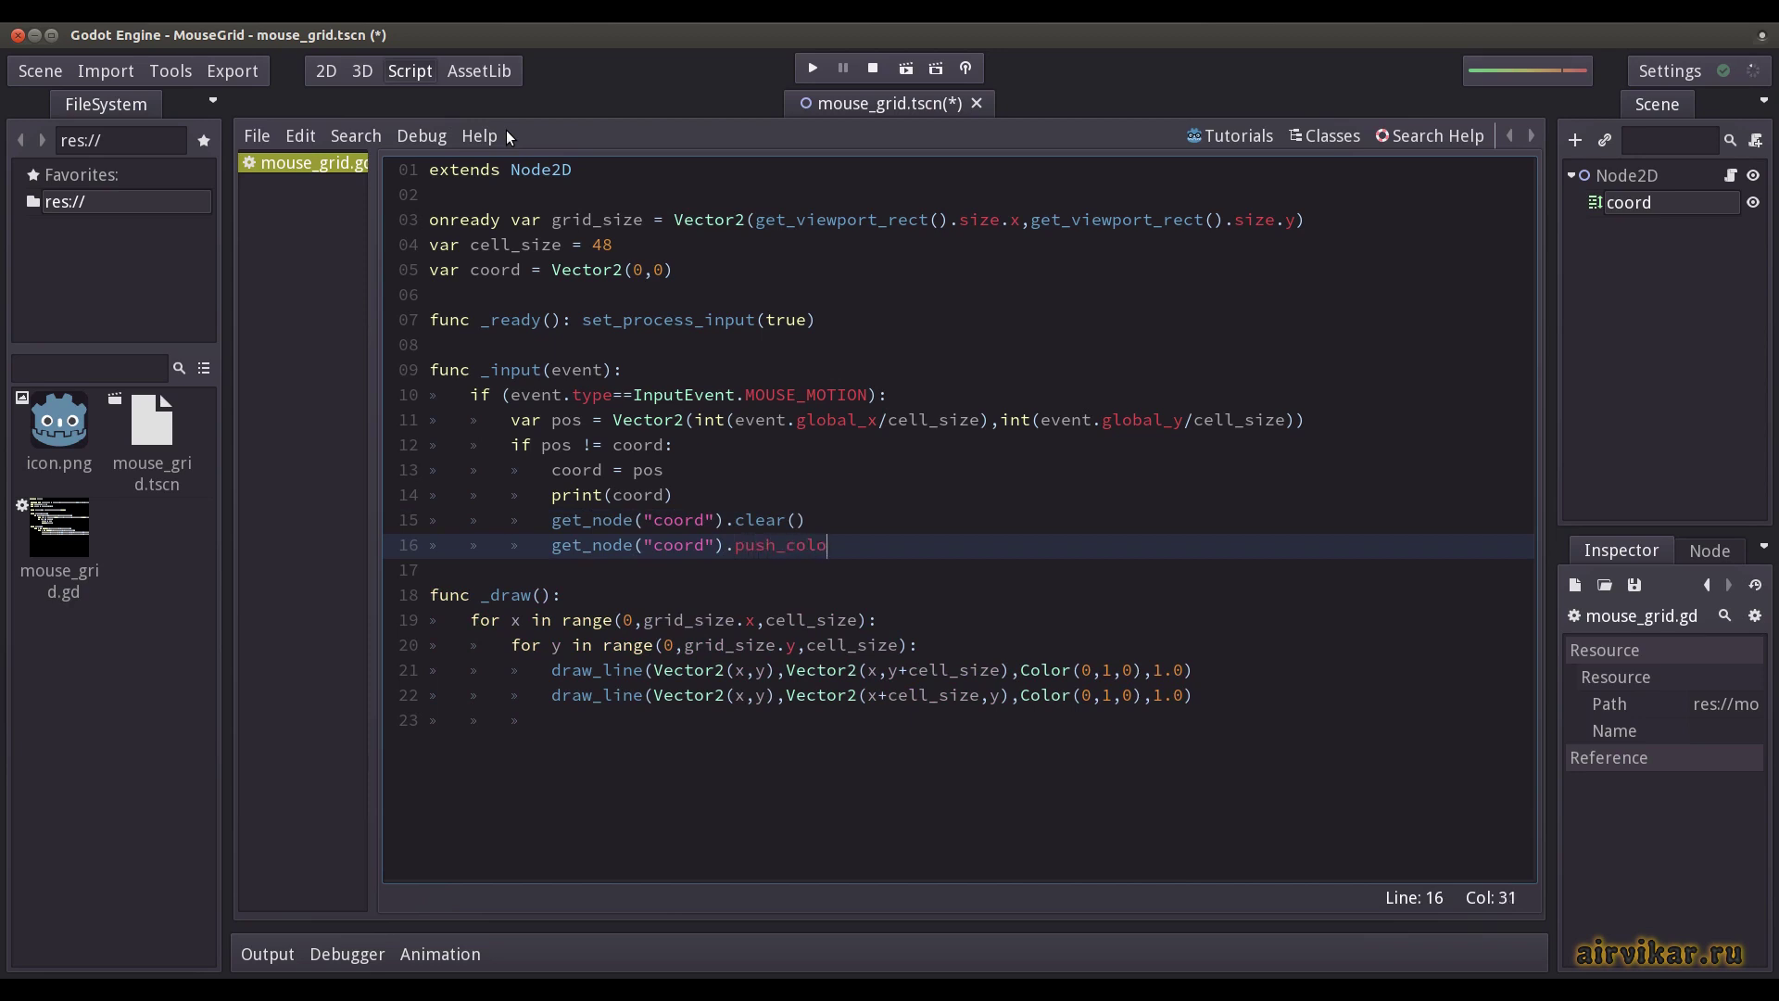
pyautogui.write('r(Color(1,1,0))')
pyautogui.press('Return')
pyautogui.write('get_node("coord')
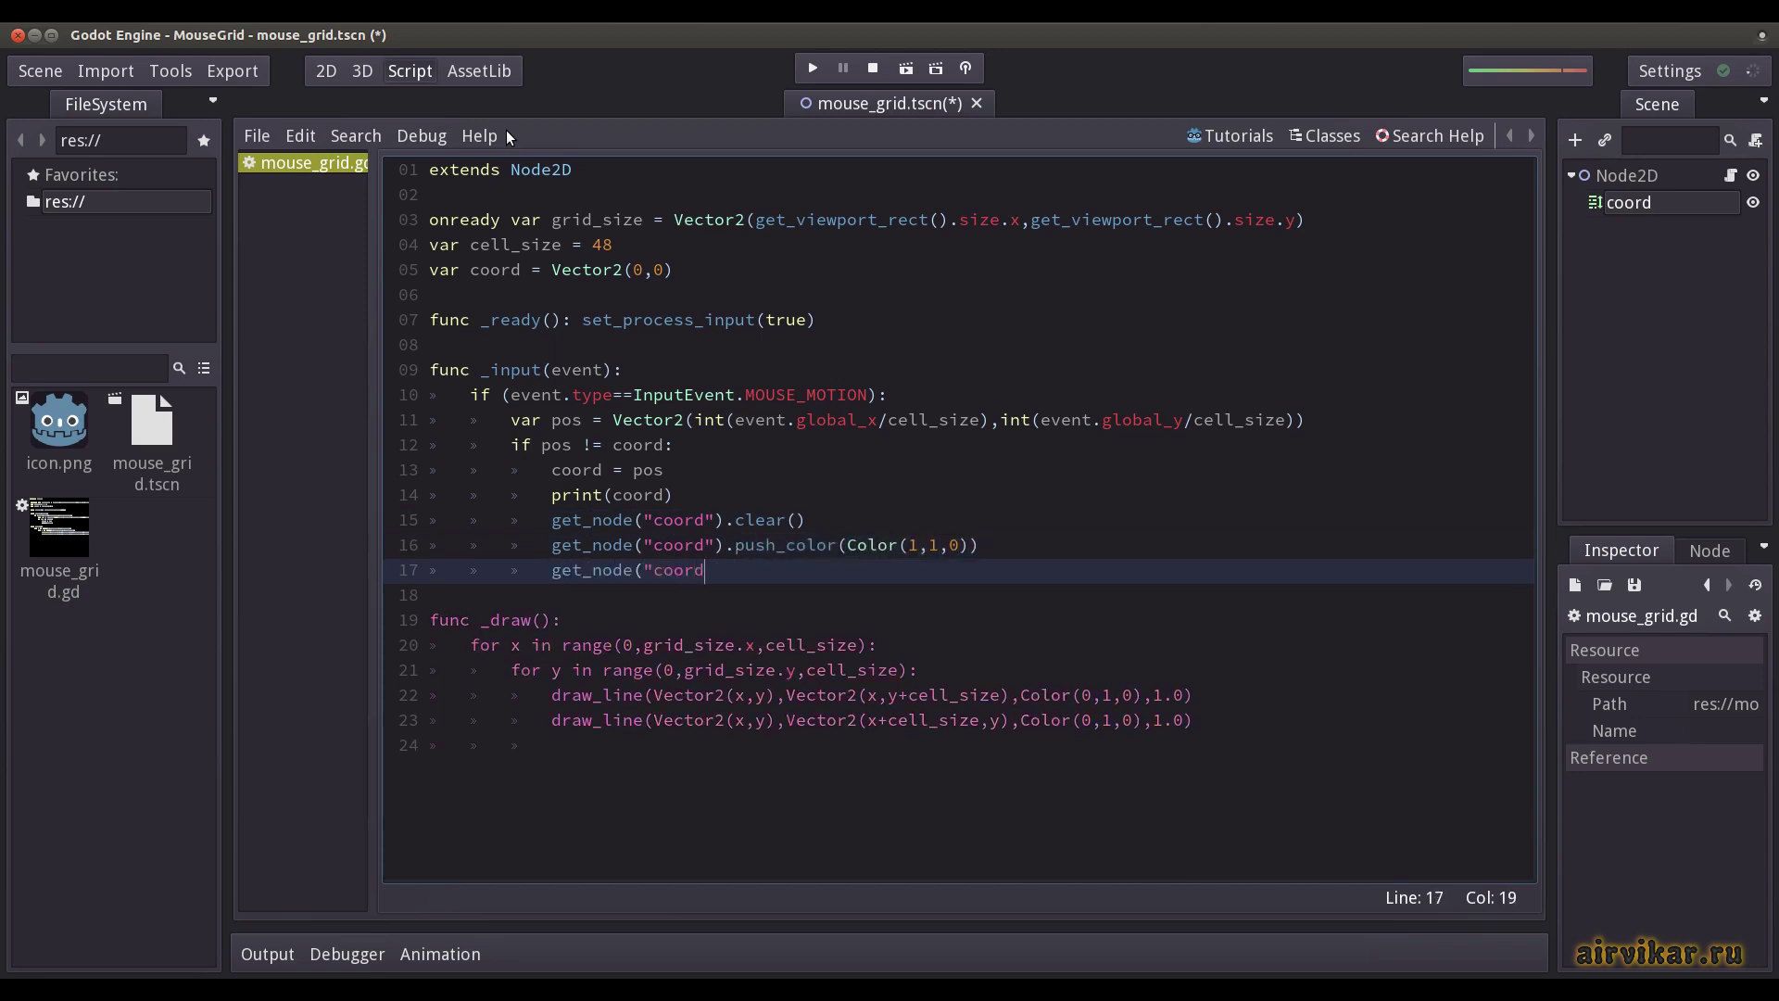
pyautogui.write('").push_underli')
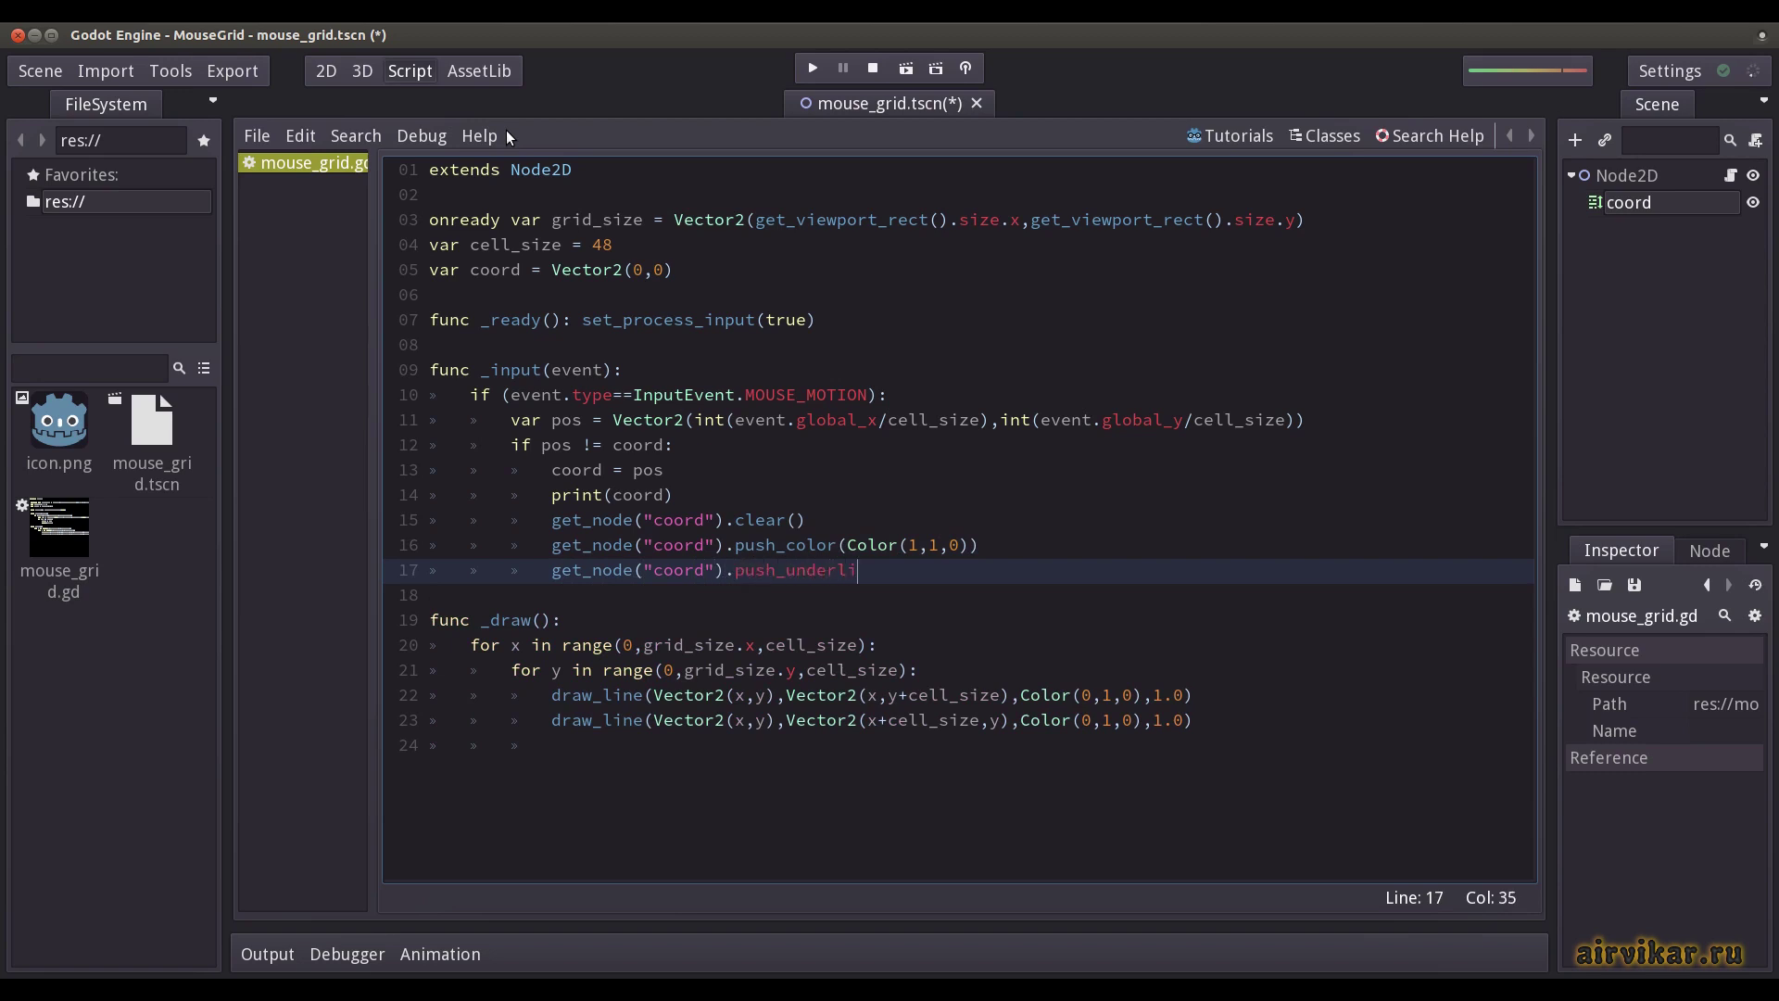
pyautogui.write('ne()')
pyautogui.press('Return')
# Move the label to the hovered cell, add "coord = " plus the coordinates, then pop().
pyautogui.write('get_node("c')
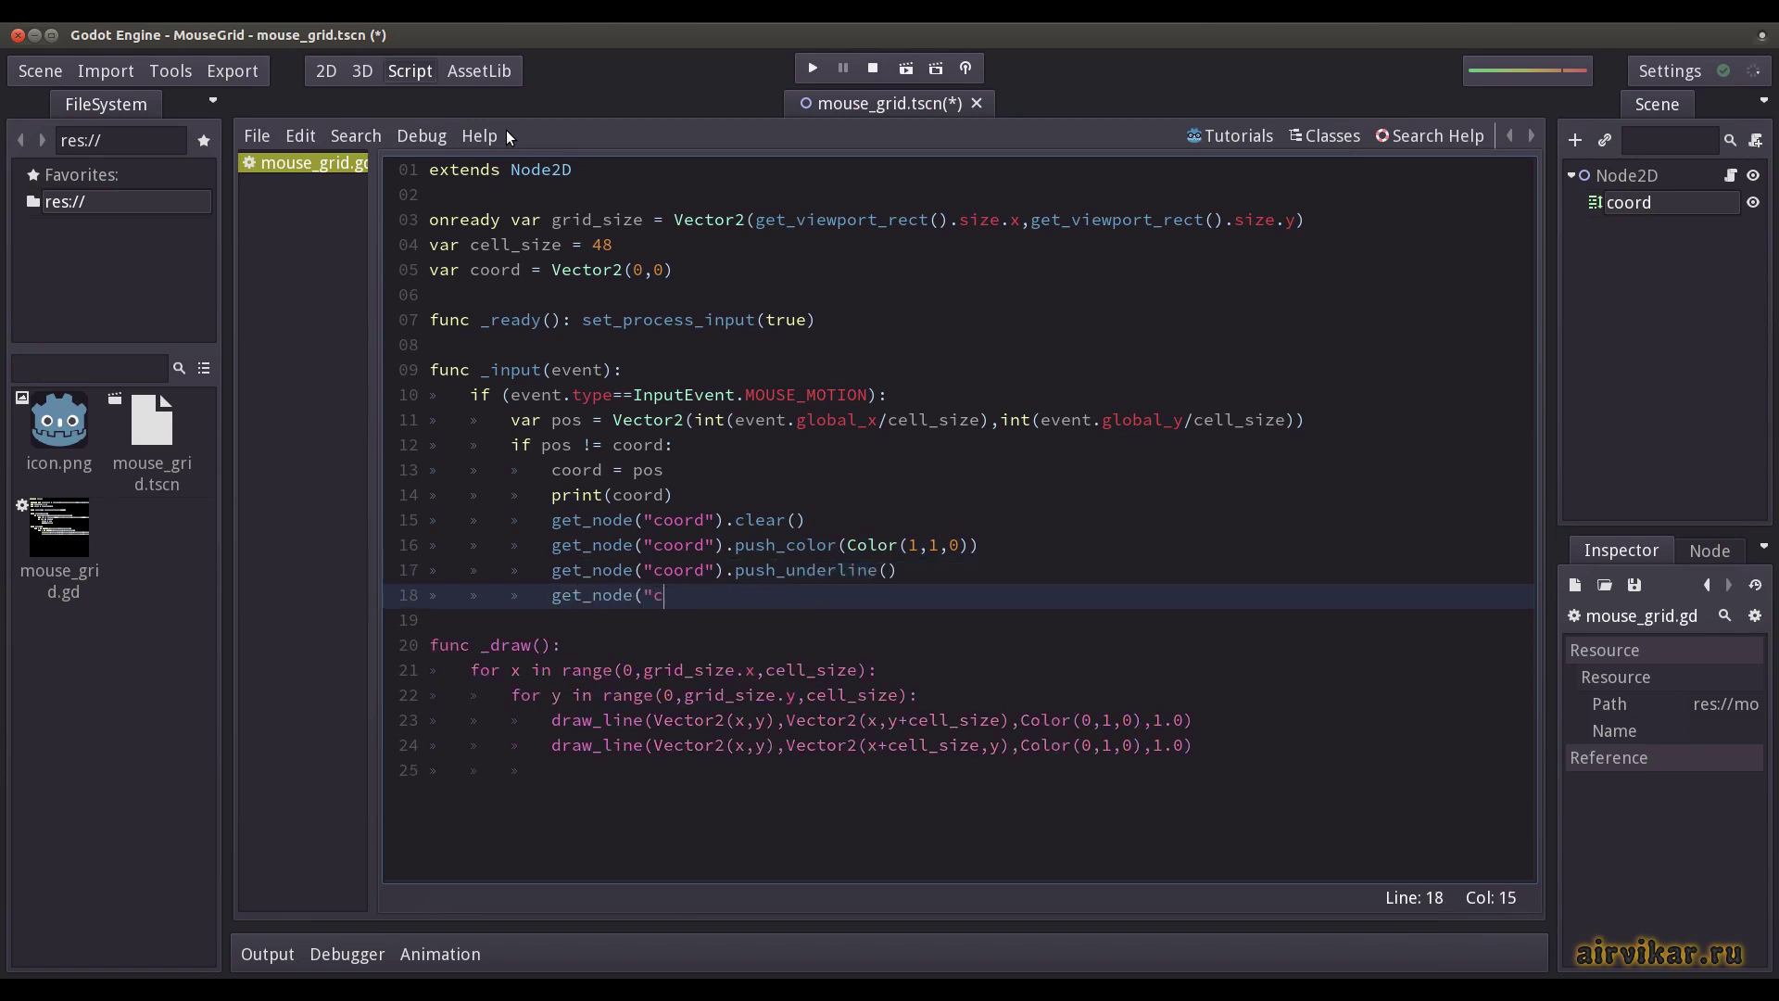
pyautogui.write('oord").set_pos(')
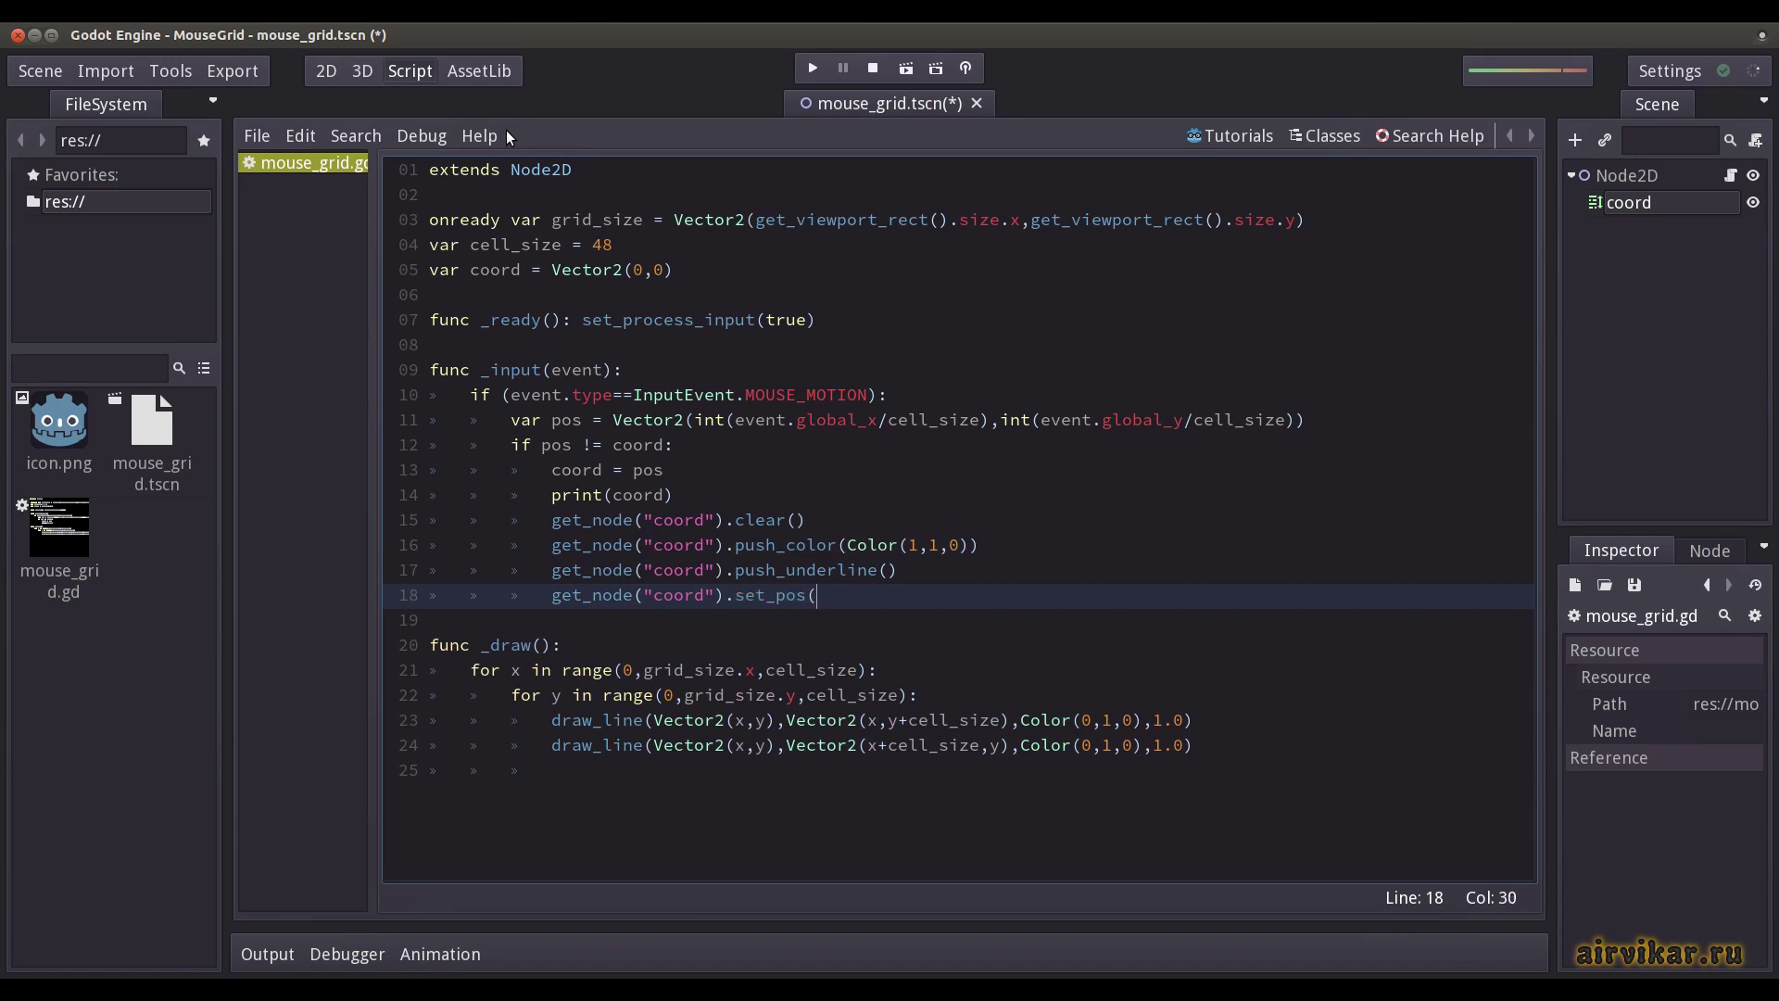
pyautogui.write('Vector2(coord.x*')
pyautogui.write('cell_size,coord')
pyautogui.write('.y*cell_size))')
pyautogui.press('Return')
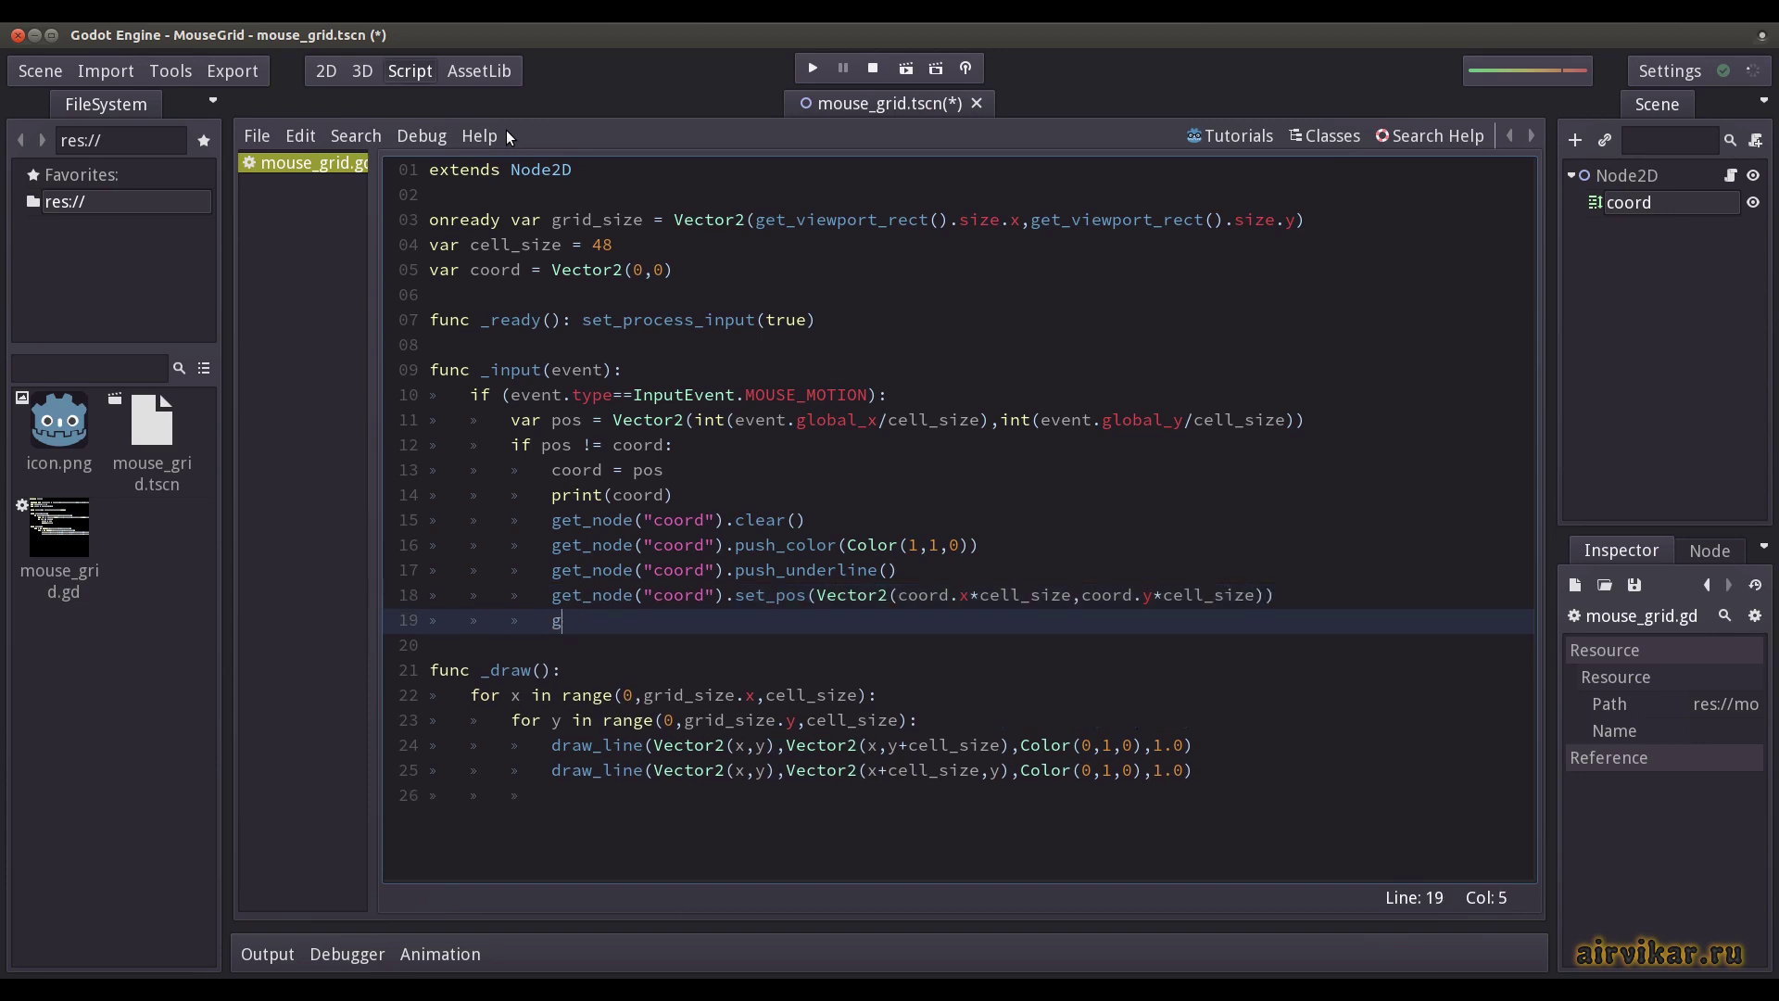
pyautogui.write('get_node("coord"')
pyautogui.write(').add_text("coo')
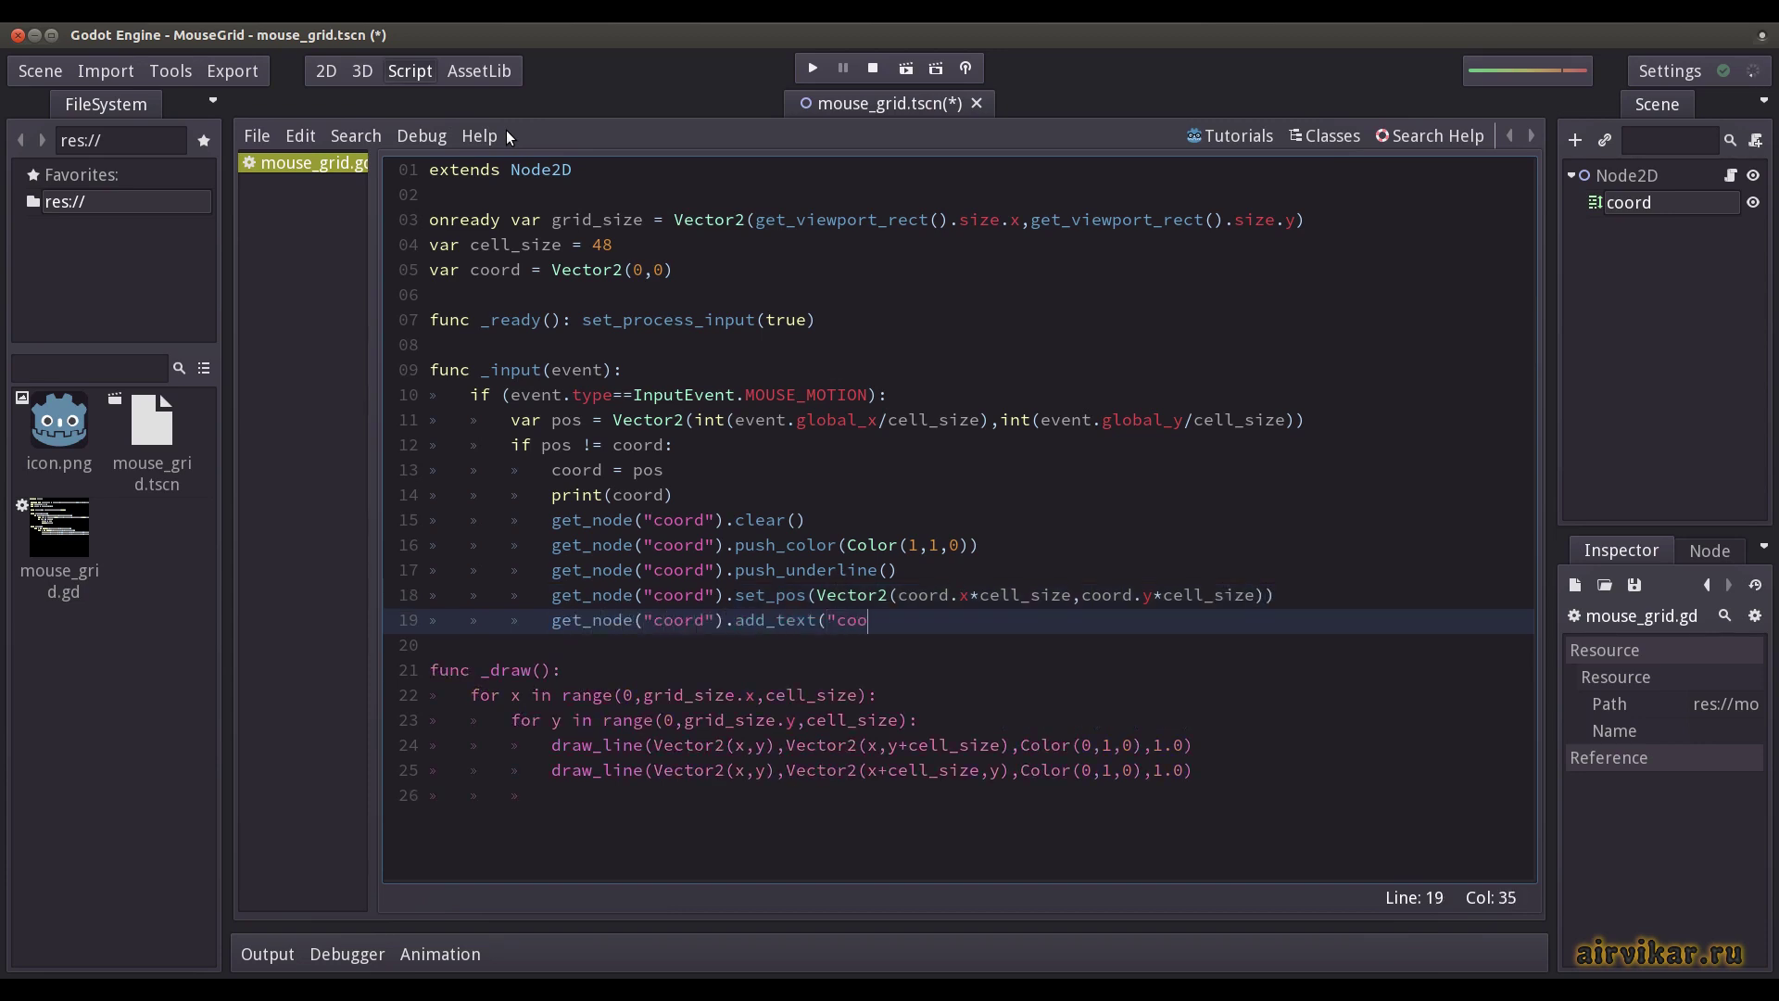
pyautogui.write('rd = "+str(coord')
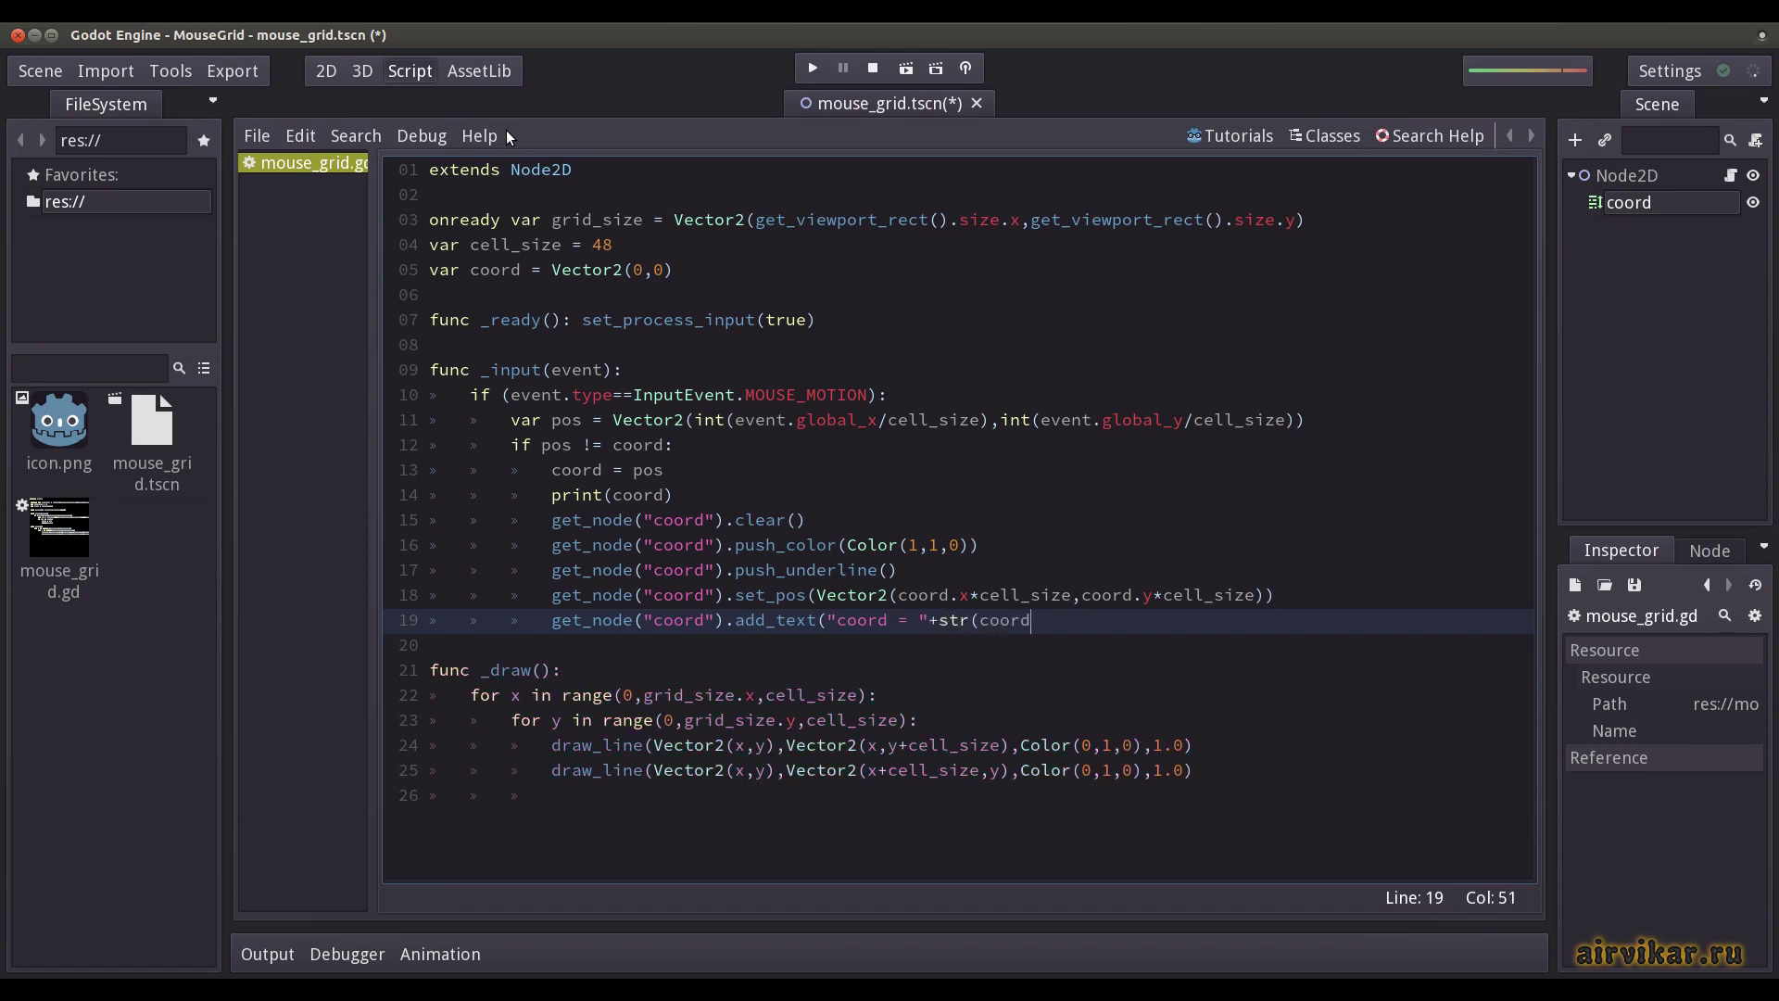
pyautogui.write('))')
pyautogui.press('Return')
pyautogui.write('get_node("coo')
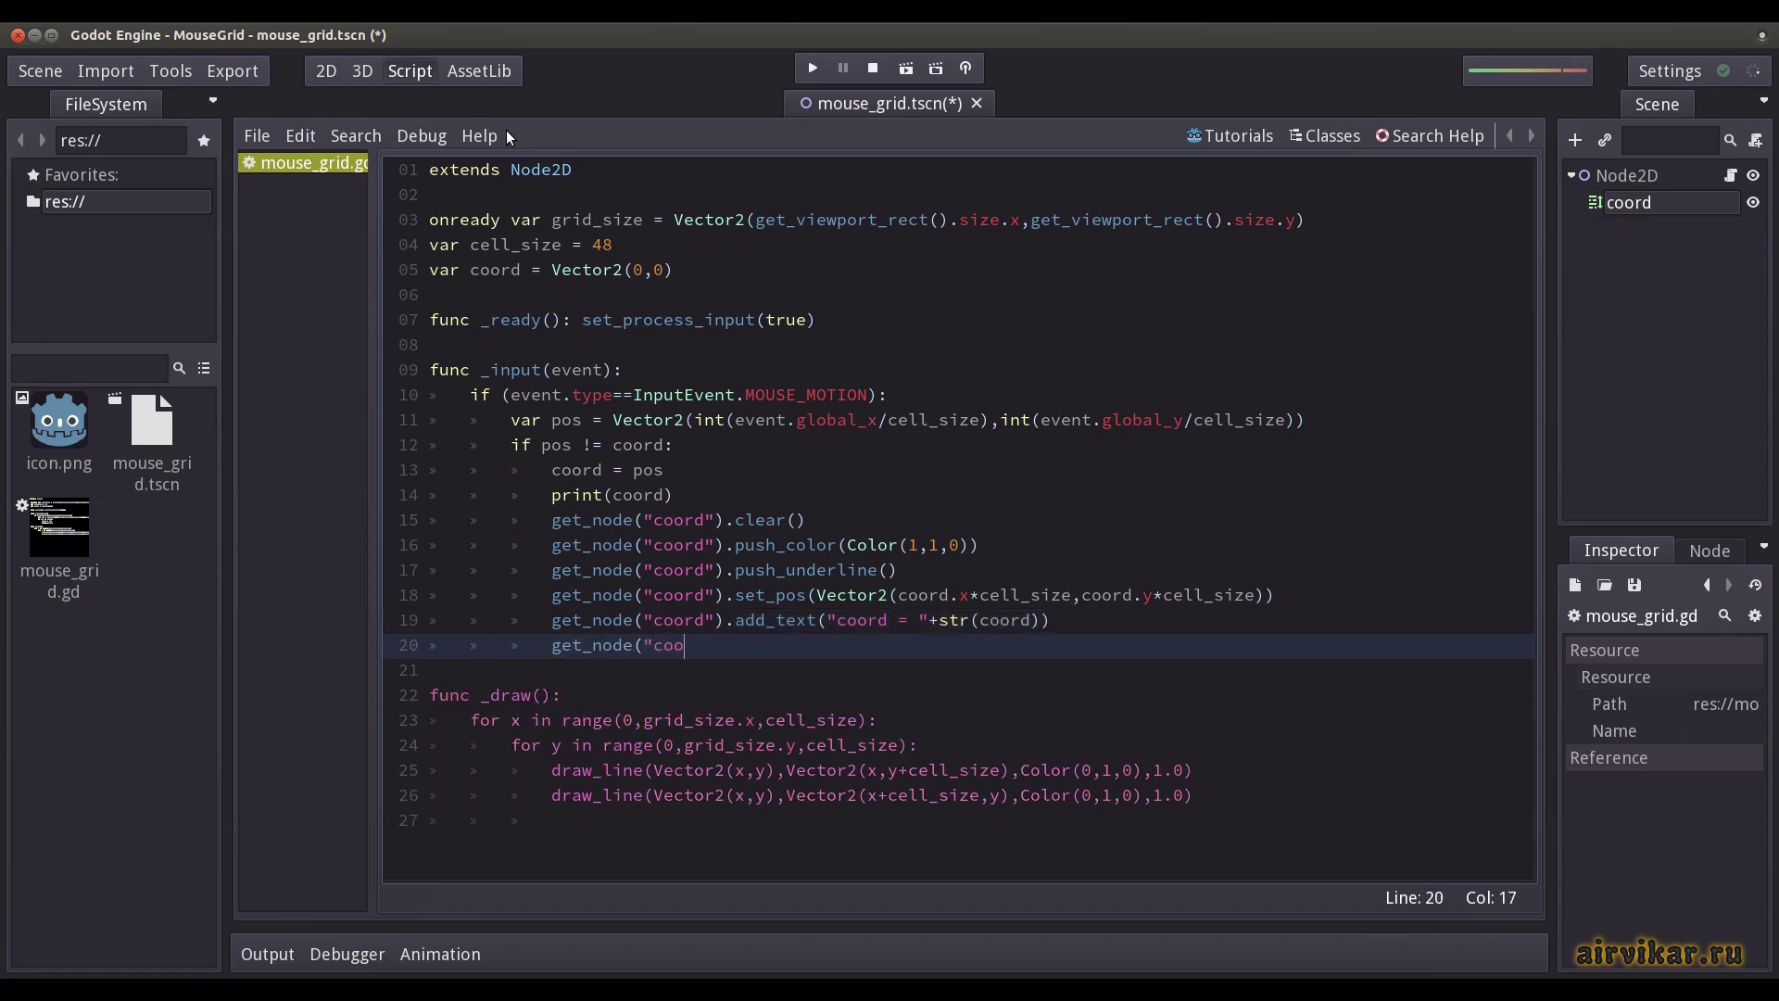
pyautogui.write('rd").pop()')
pyautogui.press('Return')
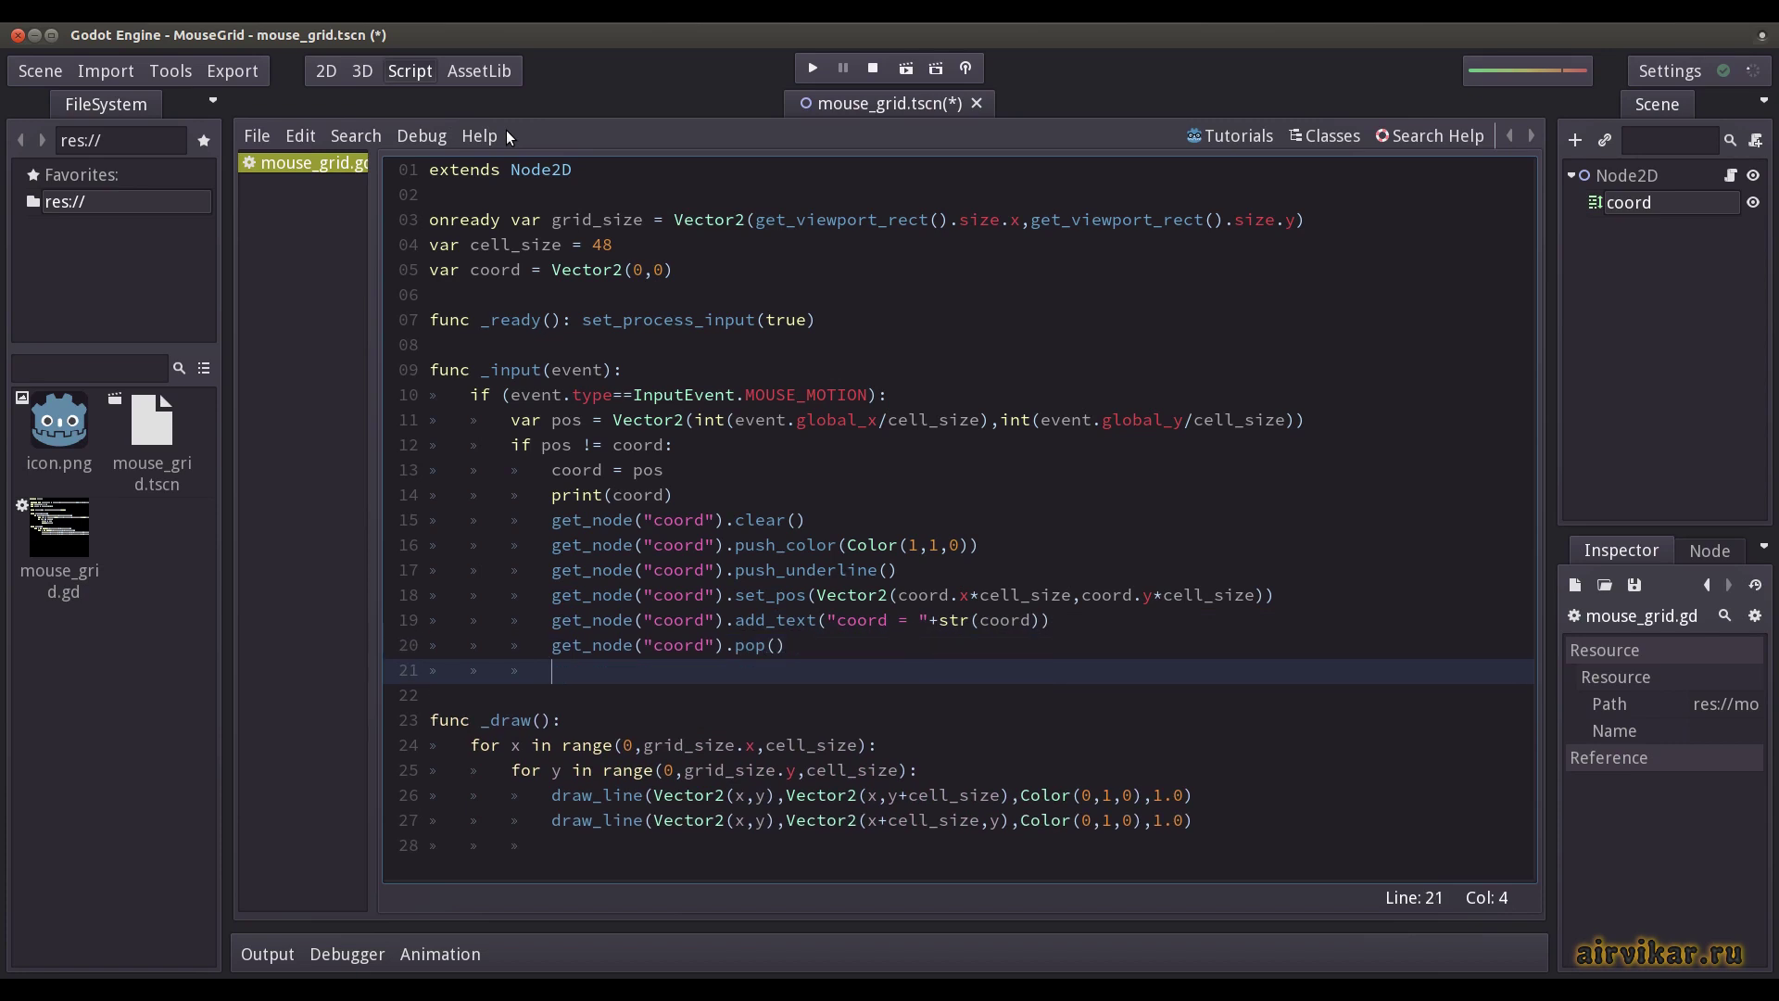
# Comment out the print(coord) line with # and delete the blank line above func _draw.
pyautogui.click(553, 497)
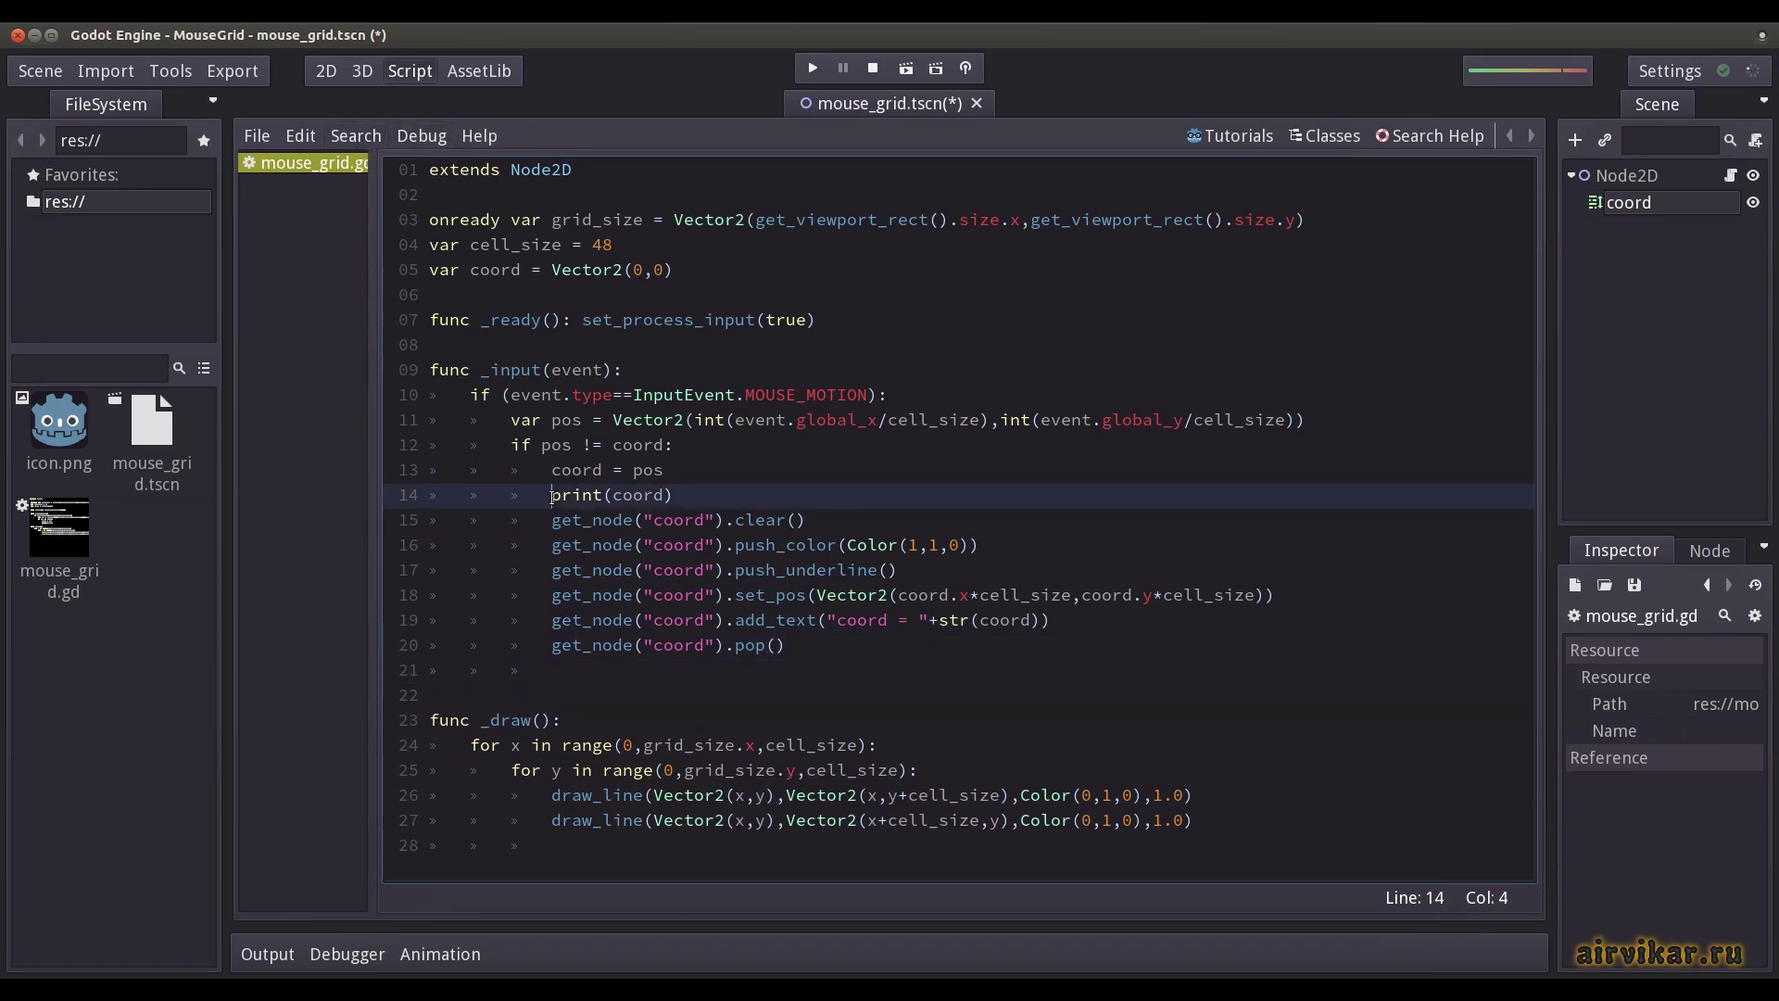
pyautogui.write('#')
pyautogui.press('End')
pyautogui.click(821, 647)
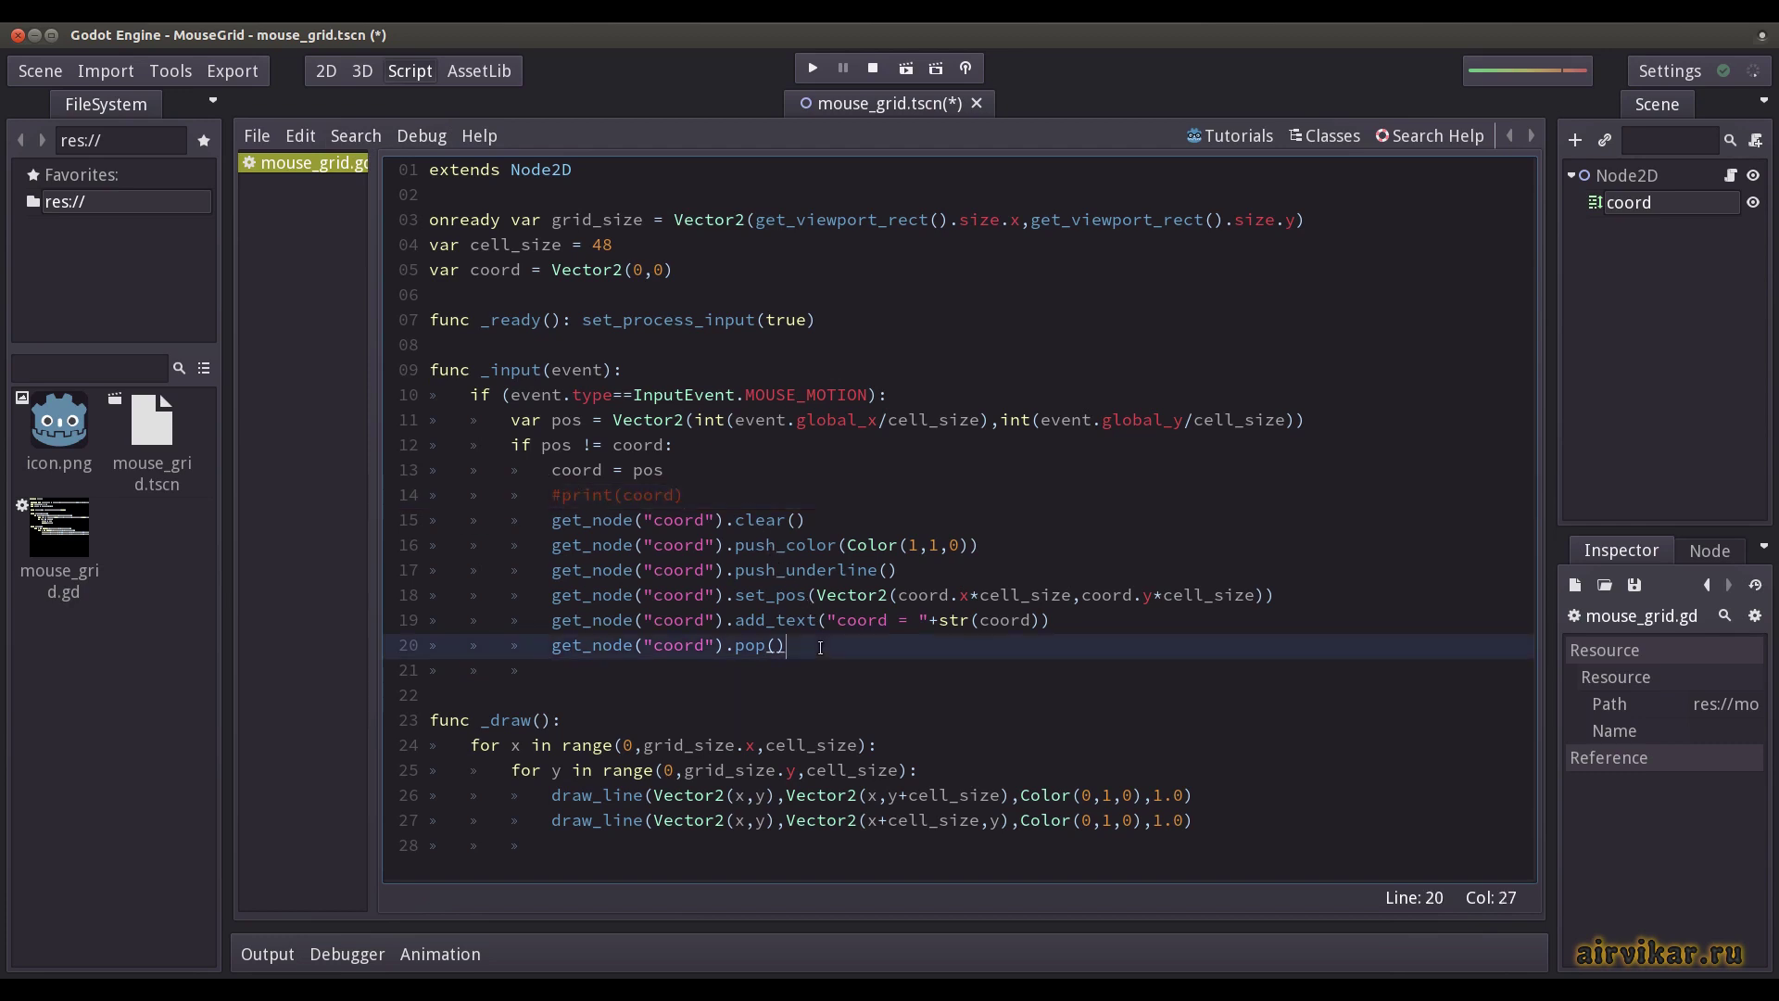
pyautogui.click(577, 696)
pyautogui.press('BackSpace')
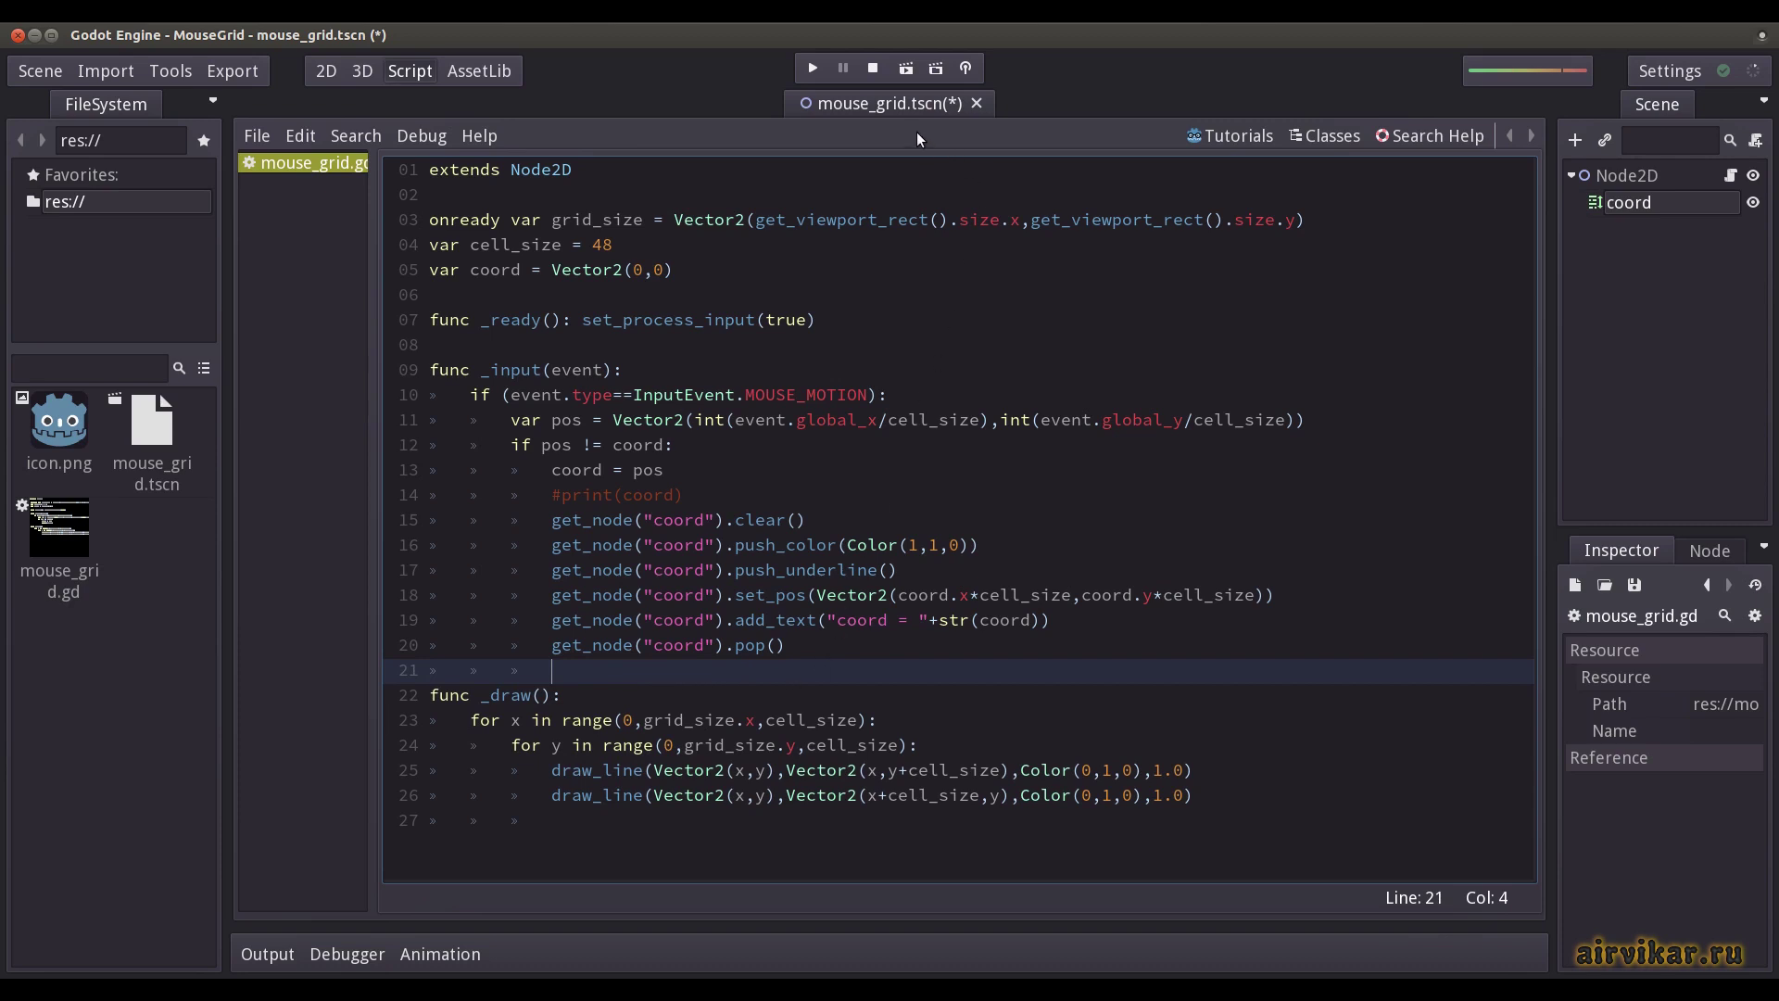
# Test-run the scene to check the green grid and yellow coord label, then close the game window.
pyautogui.click(907, 71)
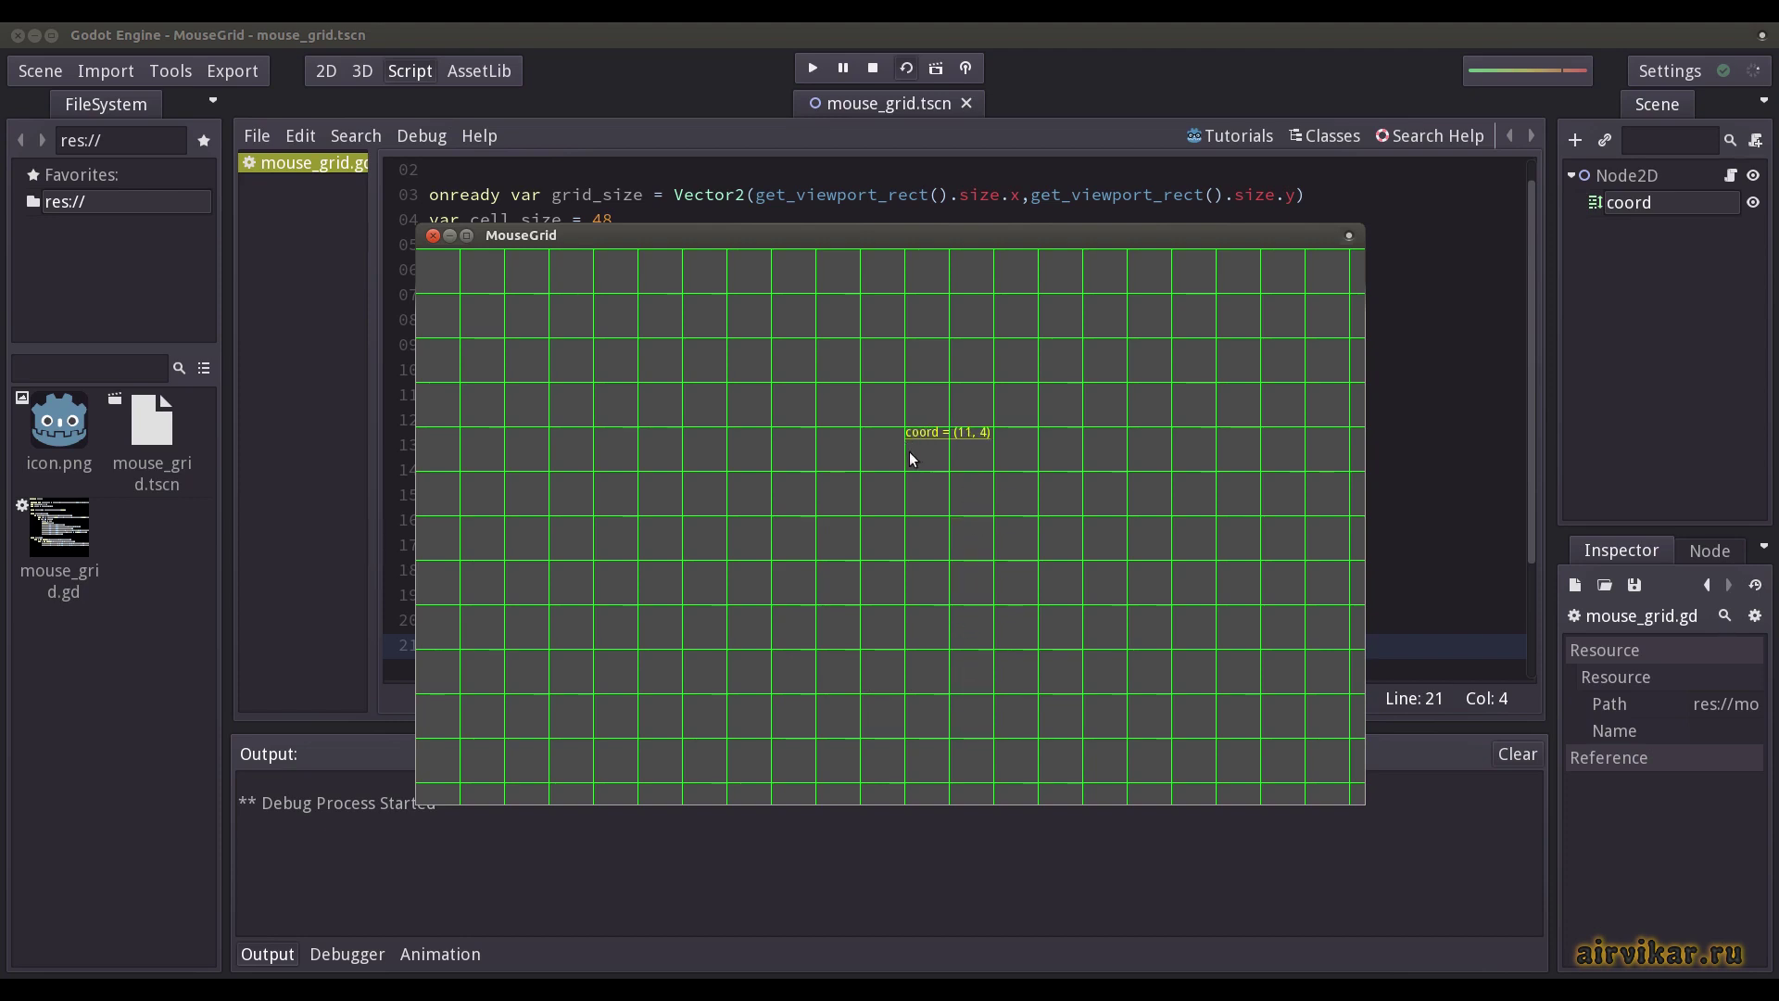
pyautogui.click(433, 239)
# Change cell_size from 48 to 64 and run the scene.
pyautogui.click(610, 220)
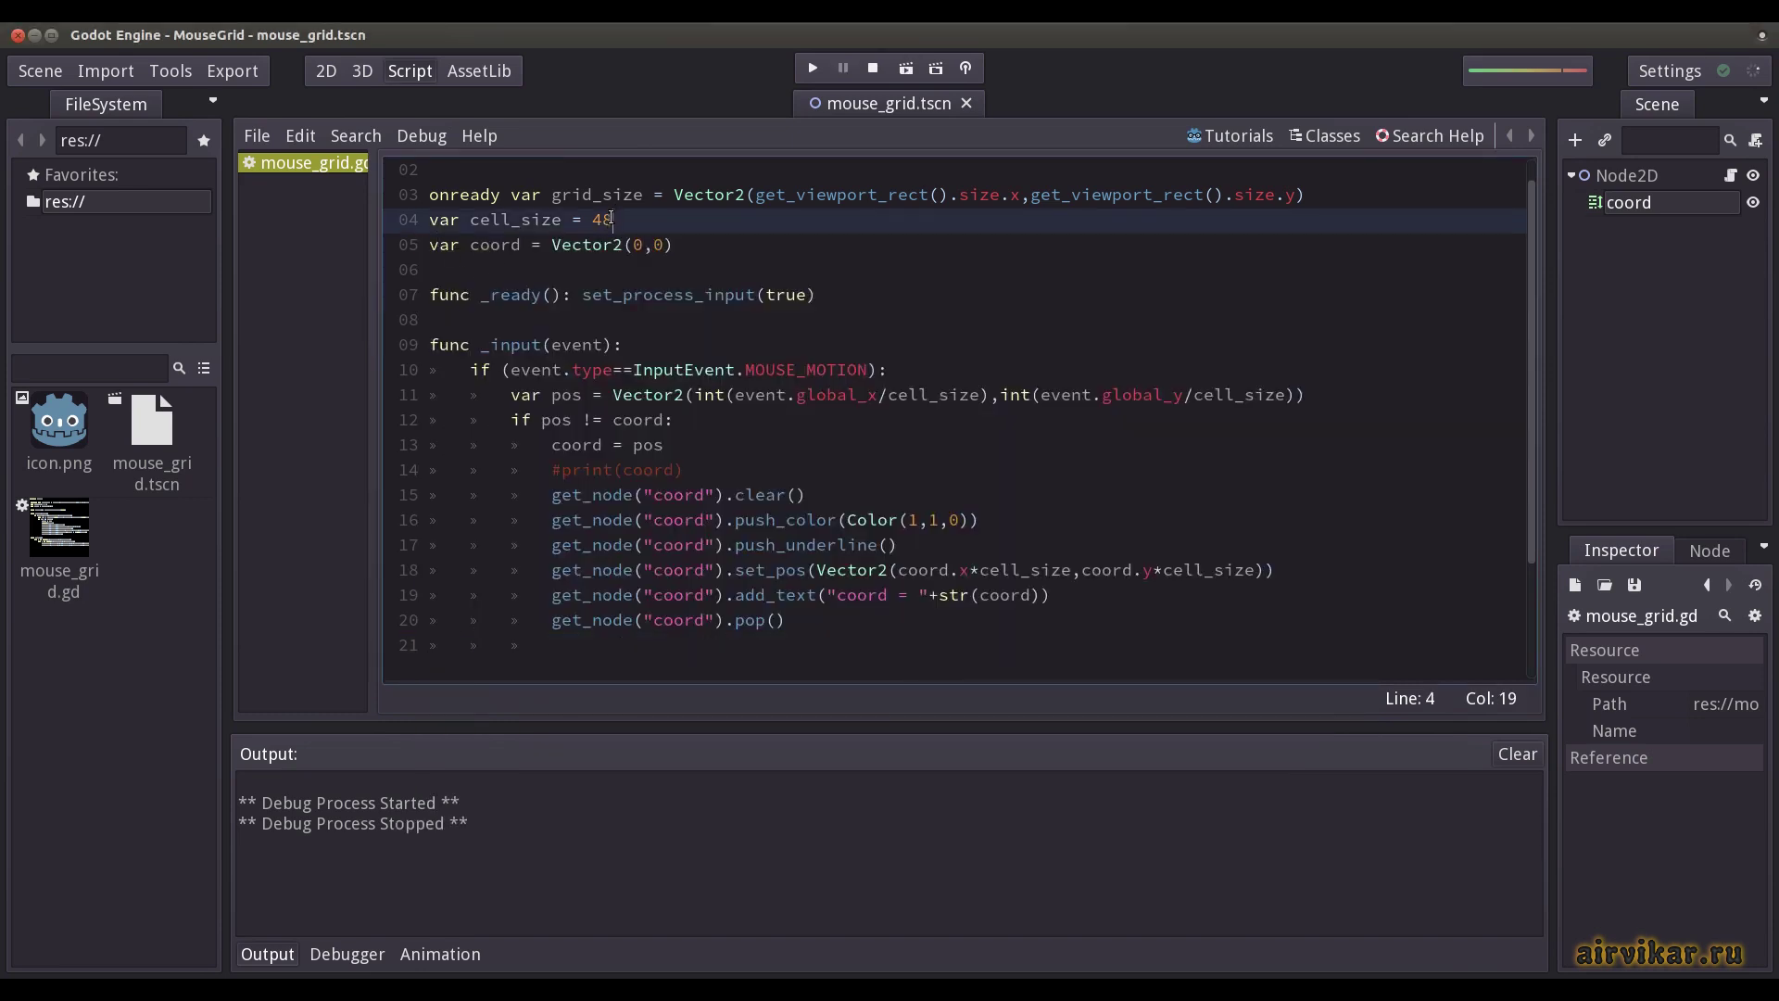
pyautogui.doubleClick(612, 220)
pyautogui.write('64')
pyautogui.click(906, 68)
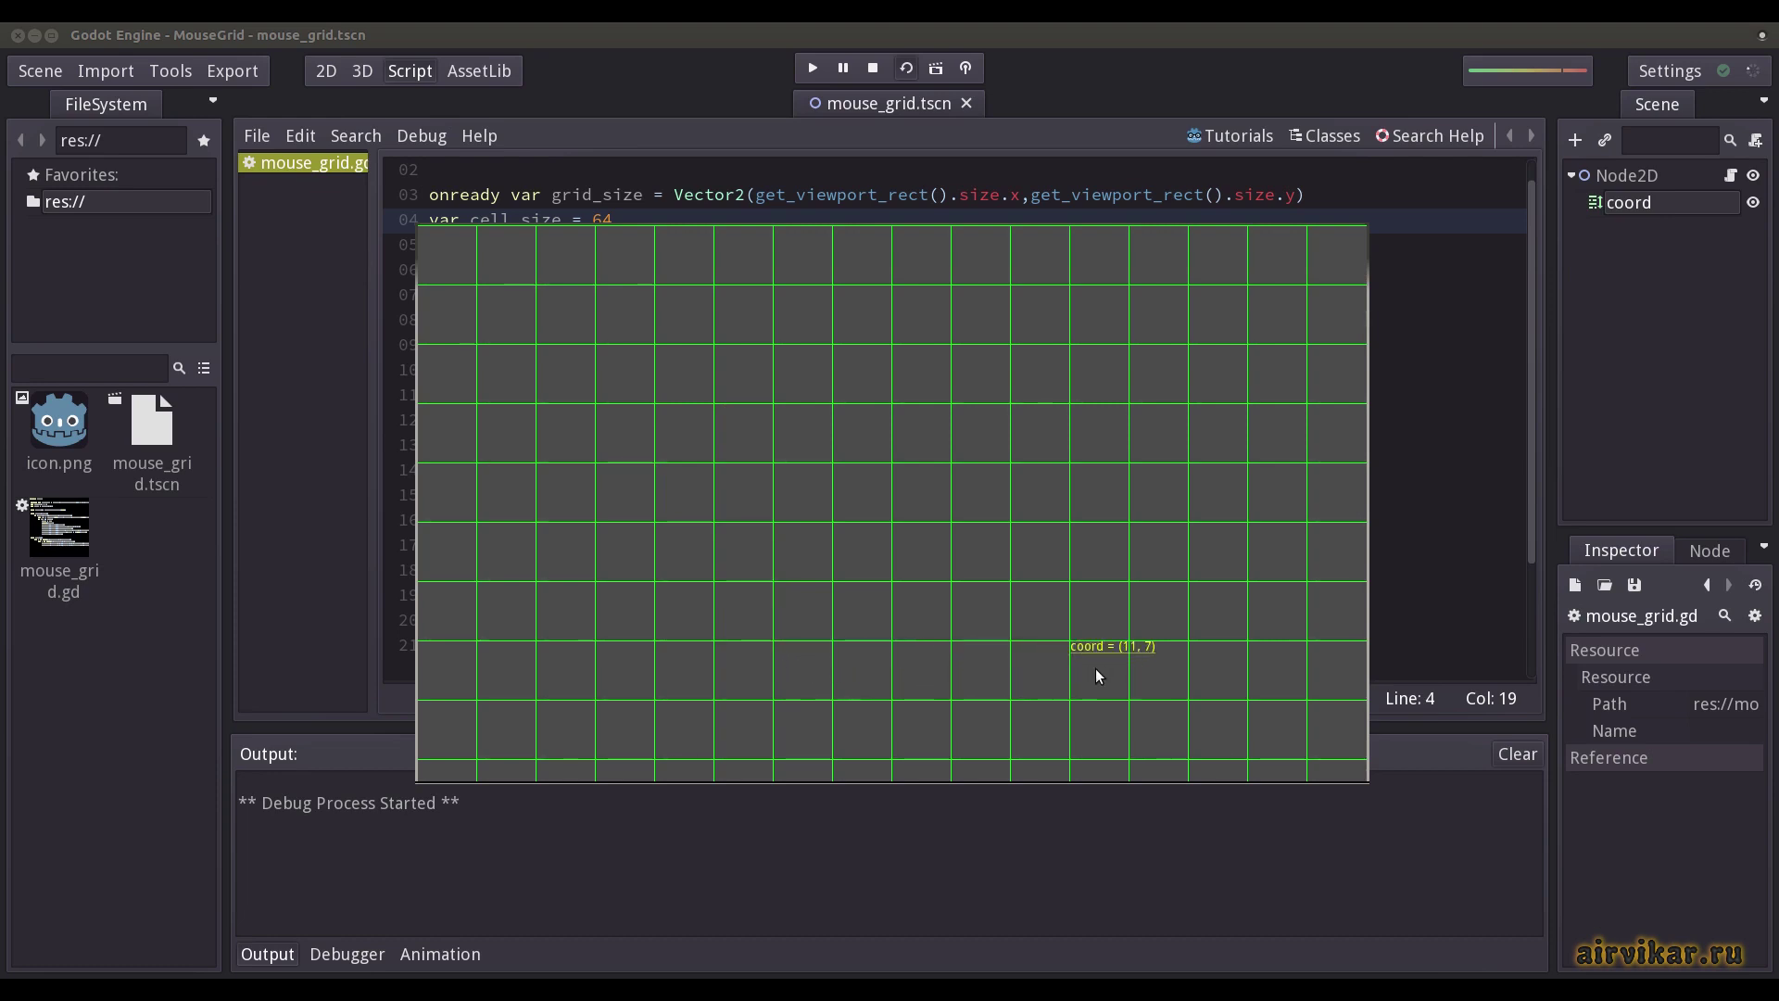
# Stop the game, set cell_size to 32, and run the scene again.
pyautogui.click(873, 69)
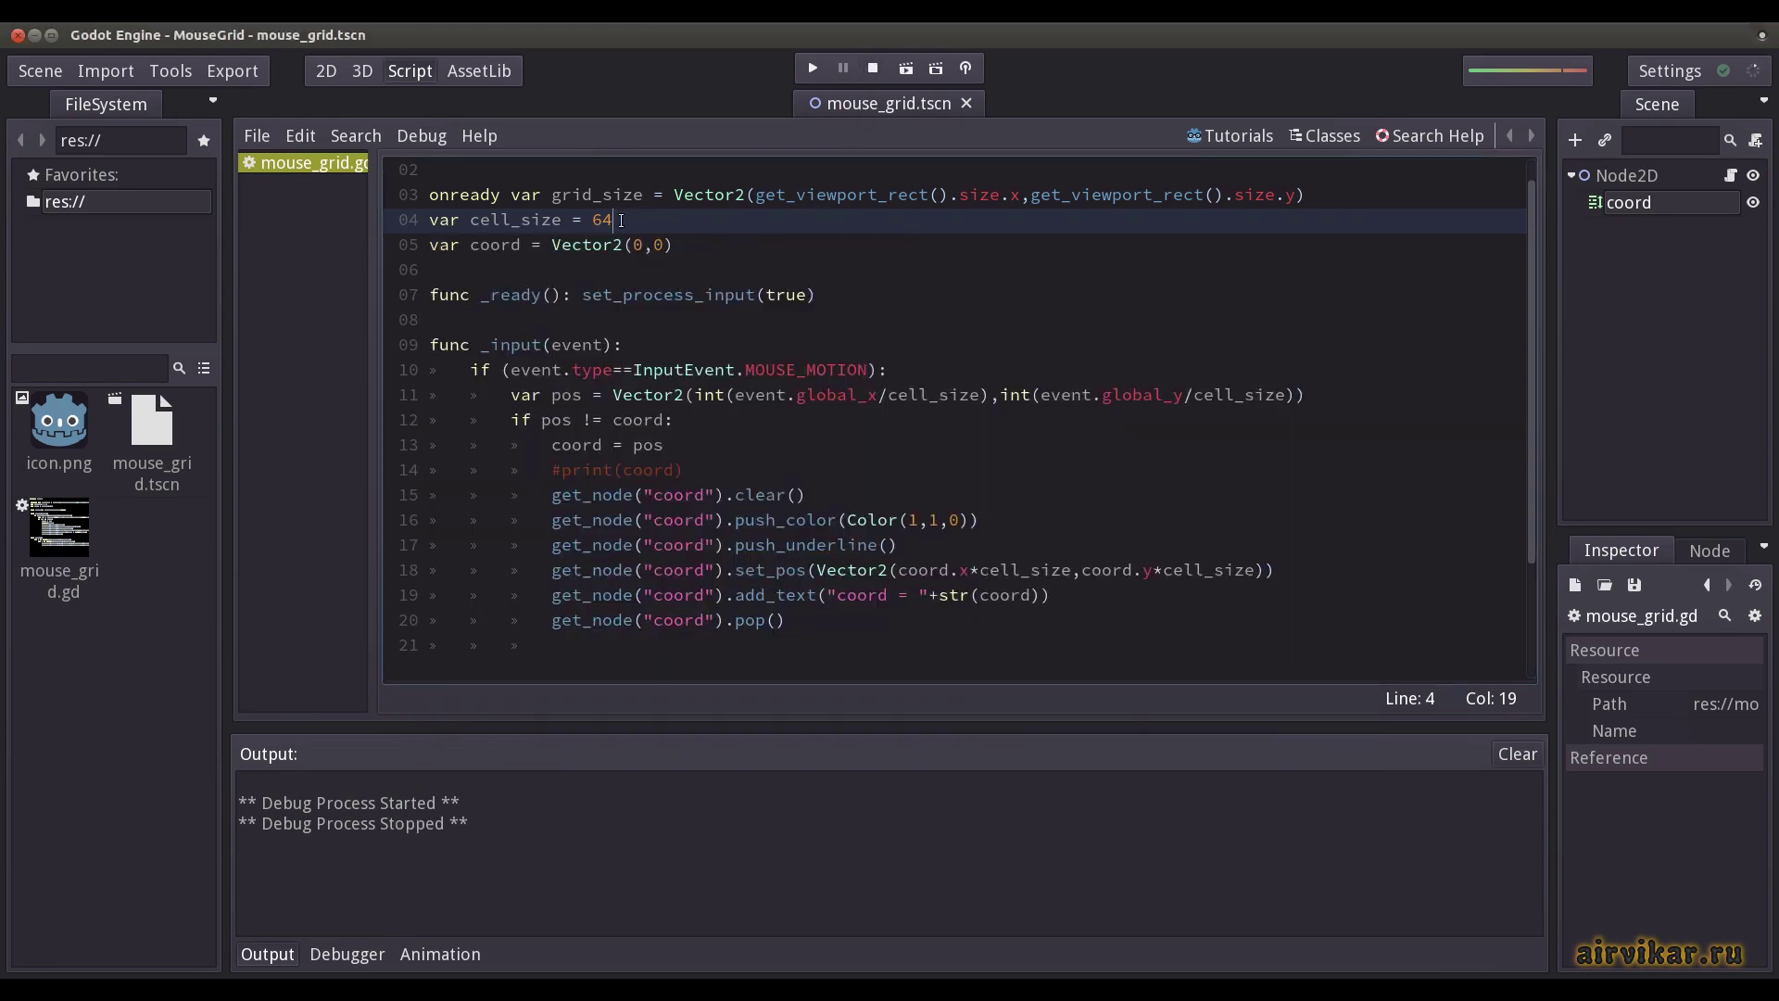
pyautogui.moveTo(630, 219); pyautogui.dragTo(594, 224)
pyautogui.write('32')
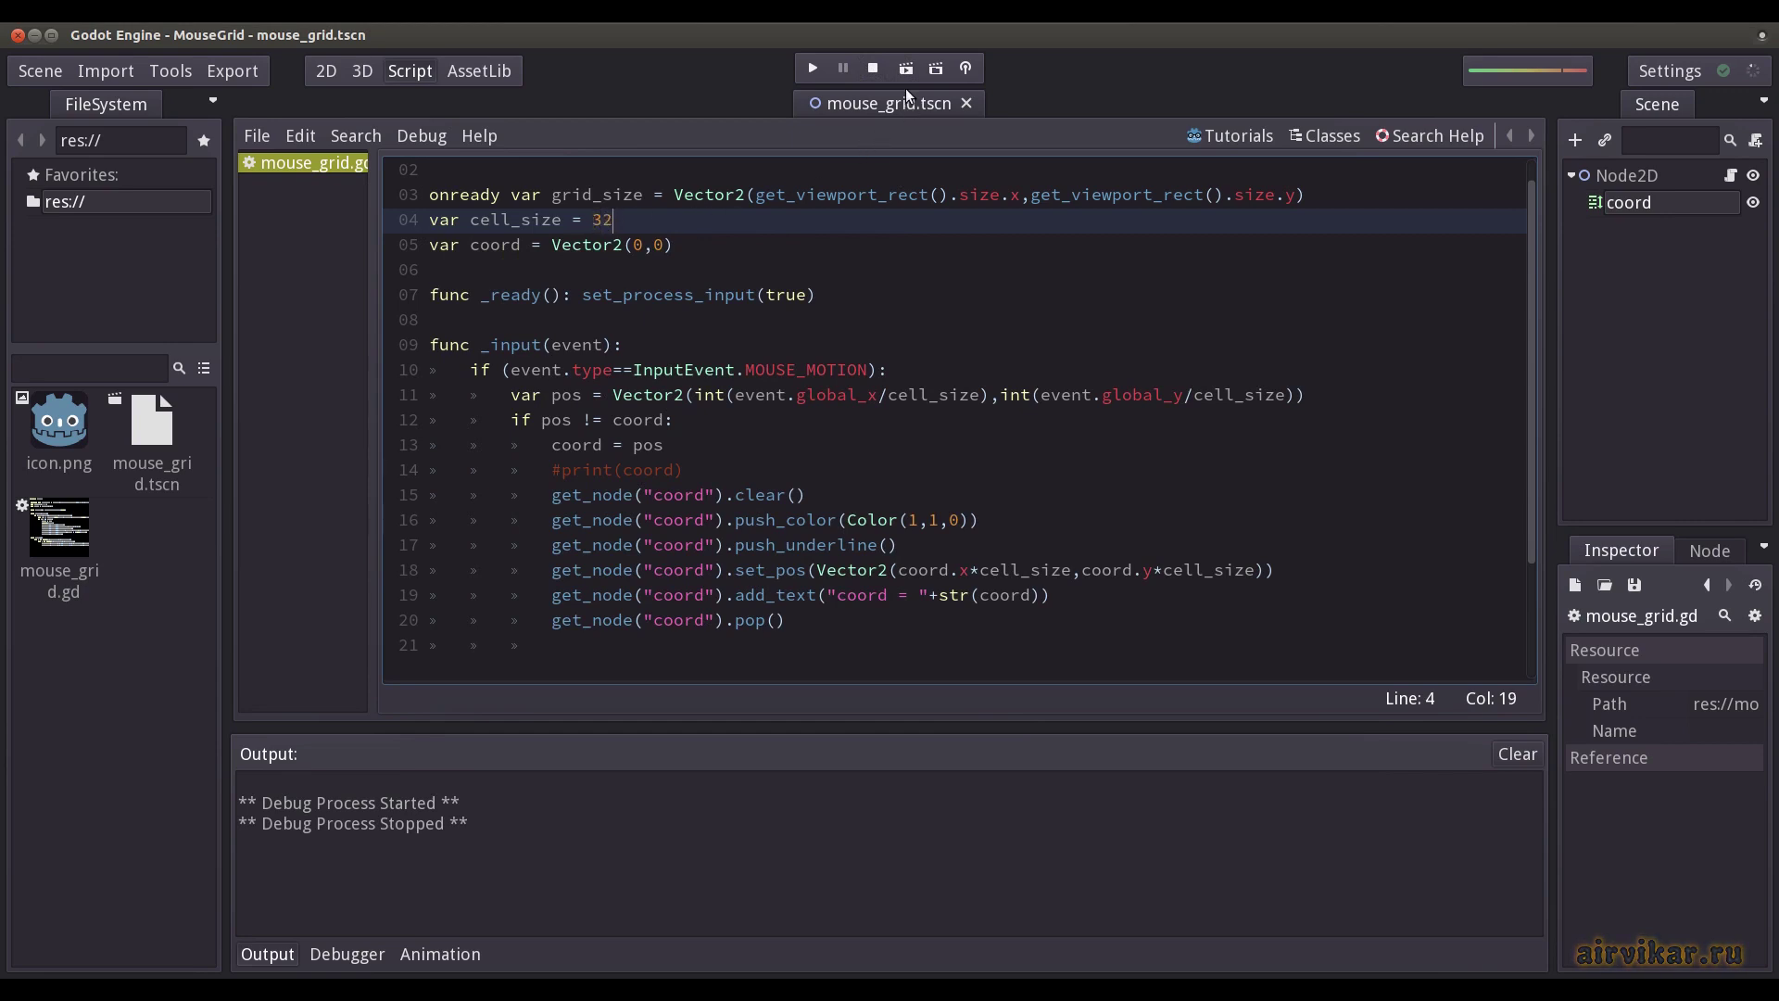
pyautogui.click(906, 70)
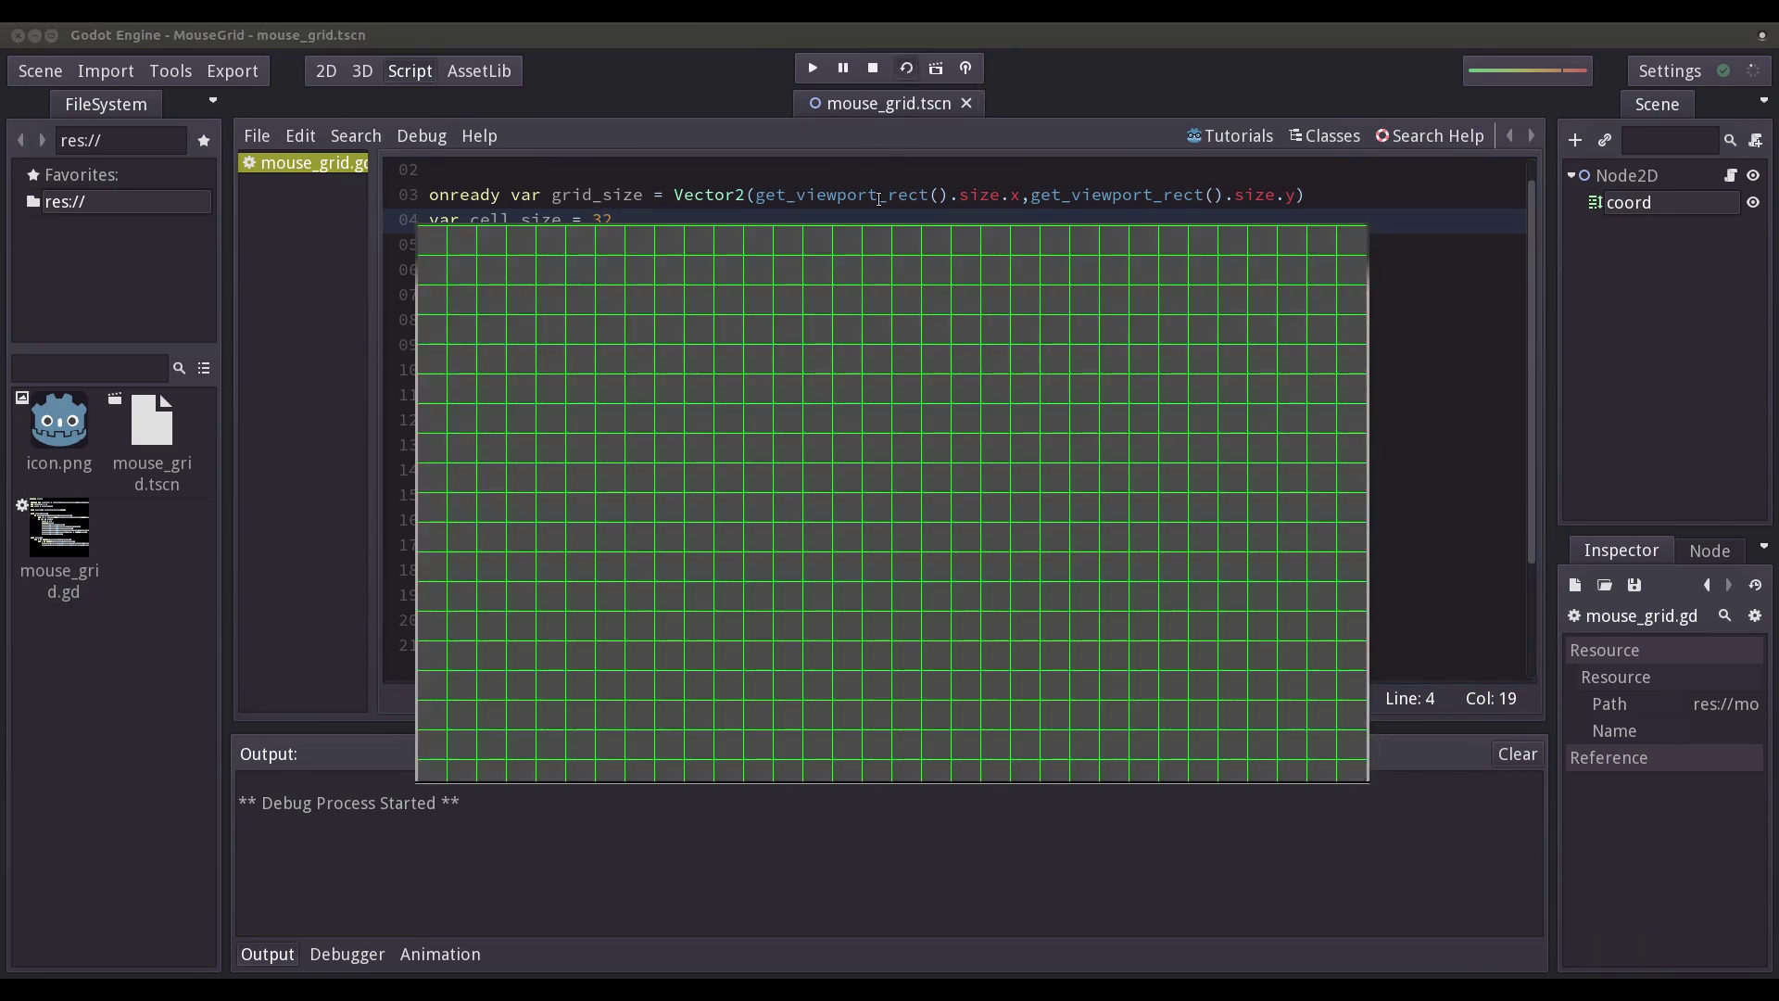